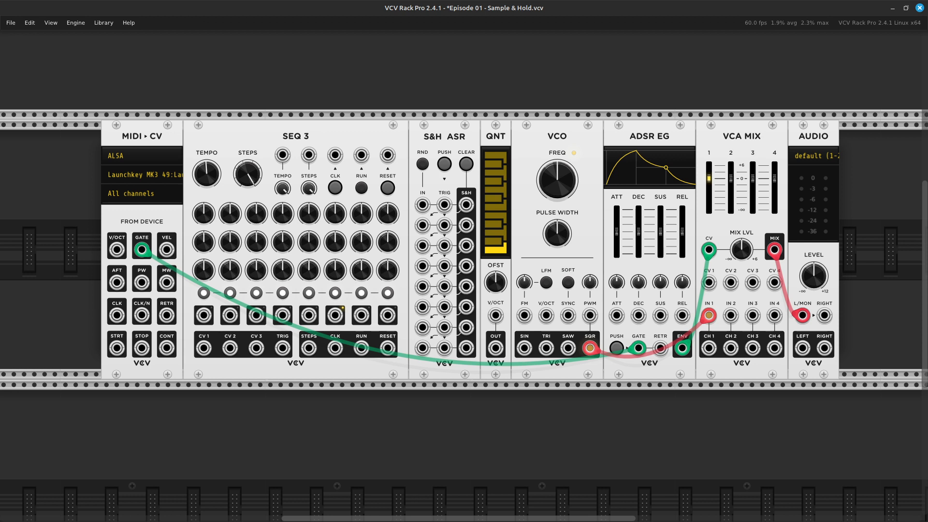
Examine the starting patch from the MIDI-CV module through SEQ 3, S&H ASR, quantizer, VCO, envelope, mixer and audio modules.
{"action": "mouse_move", "coordinate": [638, 251]}
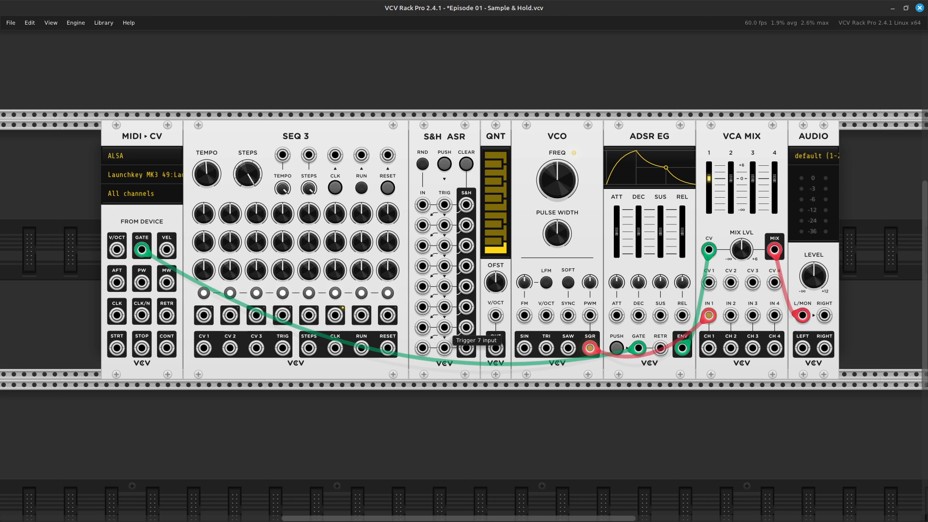
{"action": "scroll", "coordinate": [449, 333], "scroll_direction": "up", "scroll_amount": 5}
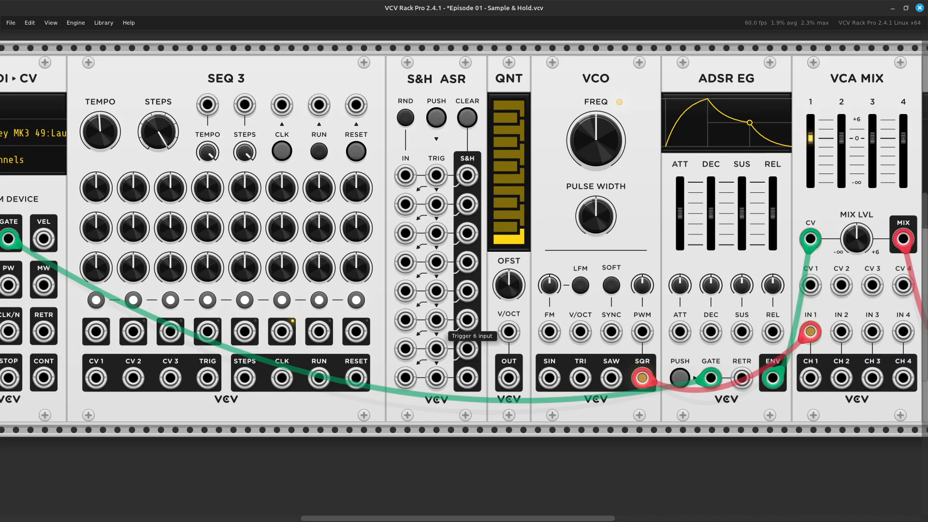
{"action": "scroll", "coordinate": [449, 333], "scroll_direction": "up", "scroll_amount": 2}
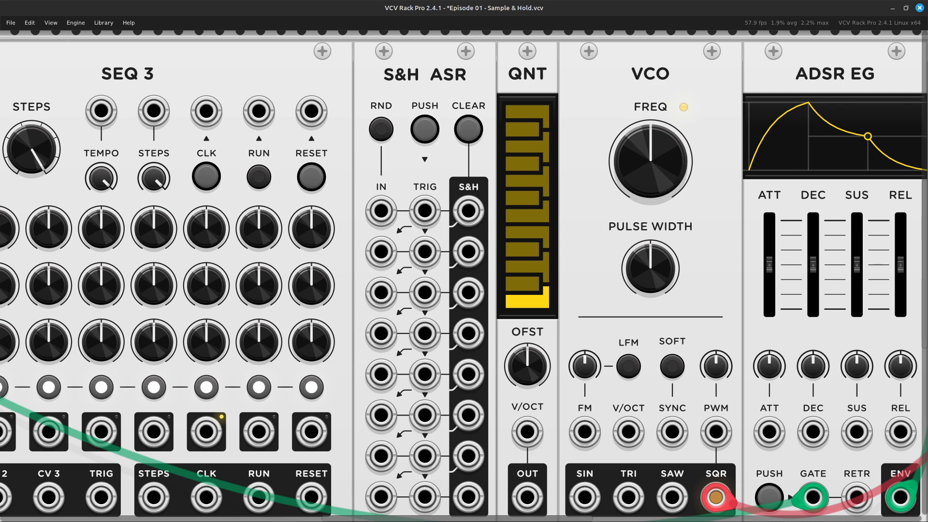
{"action": "scroll", "coordinate": [449, 333], "scroll_direction": "down", "scroll_amount": 3}
{"action": "scroll", "coordinate": [450, 333], "scroll_direction": "down", "scroll_amount": 1}
{"action": "scroll", "coordinate": [449, 333], "scroll_direction": "up", "scroll_amount": 1}
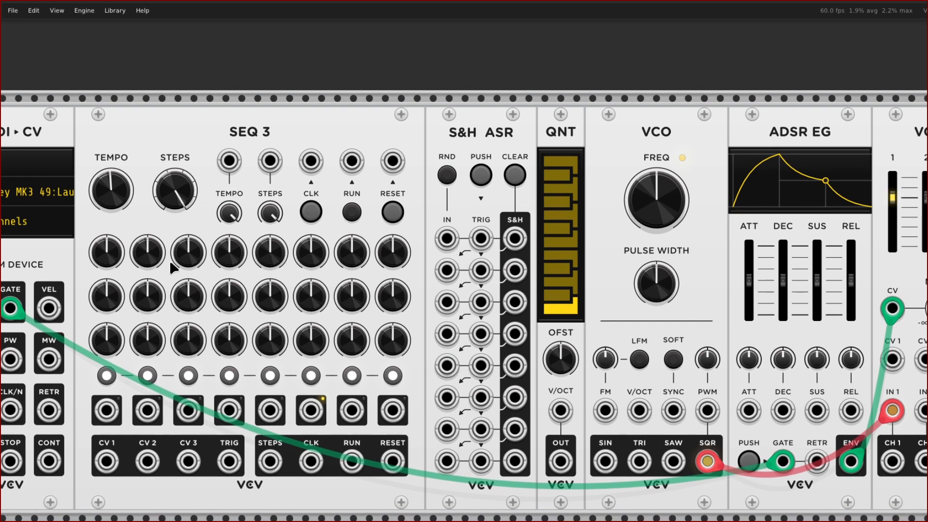
{"action": "scroll", "coordinate": [37, 263], "scroll_direction": "left", "scroll_amount": 2}
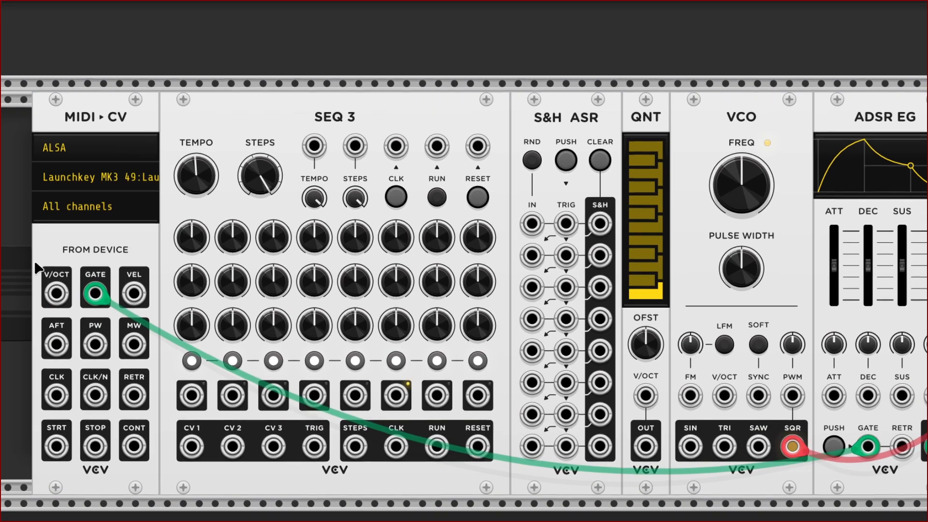
{"action": "scroll", "coordinate": [18, 295], "scroll_direction": "left", "scroll_amount": 2}
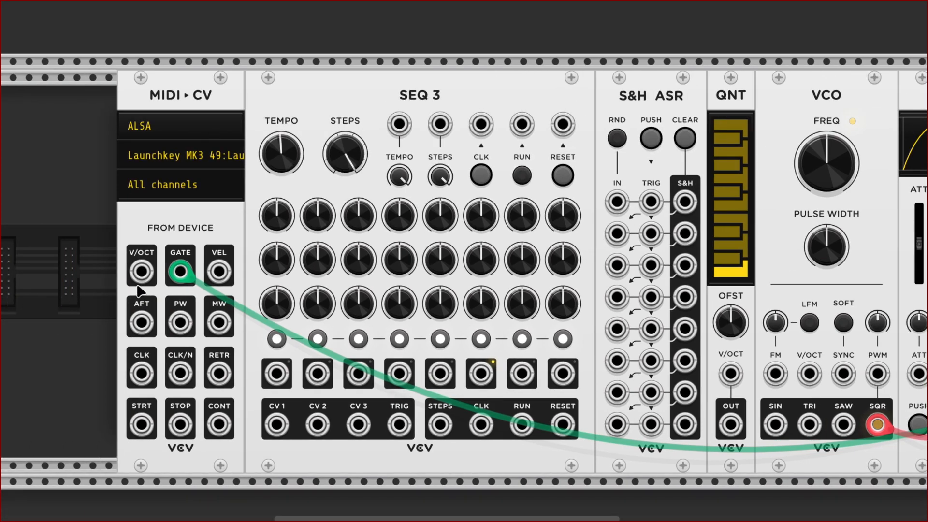
{"action": "scroll", "coordinate": [139, 291], "scroll_direction": "right", "scroll_amount": 2}
{"action": "scroll", "coordinate": [139, 291], "scroll_direction": "right", "scroll_amount": 3}
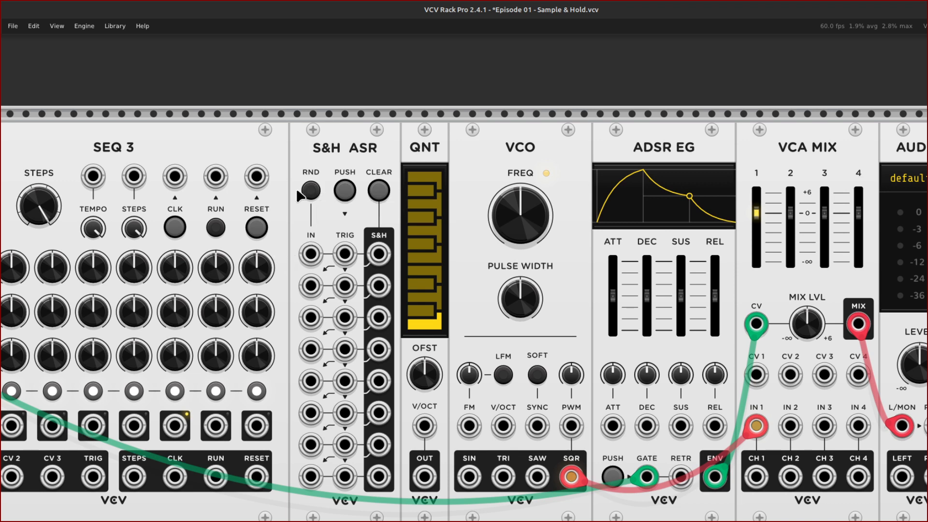
Enable the random source on S&H ASR and patch its sample 8 output to its sample 1 input with a yellow cable.
{"action": "left_click", "coordinate": [314, 194]}
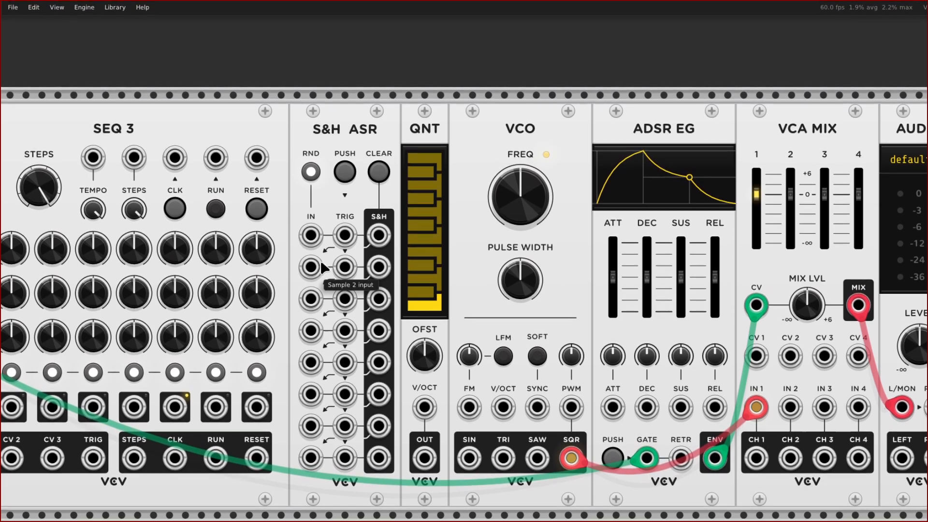
{"action": "scroll", "coordinate": [382, 269], "scroll_direction": "down", "scroll_amount": 1}
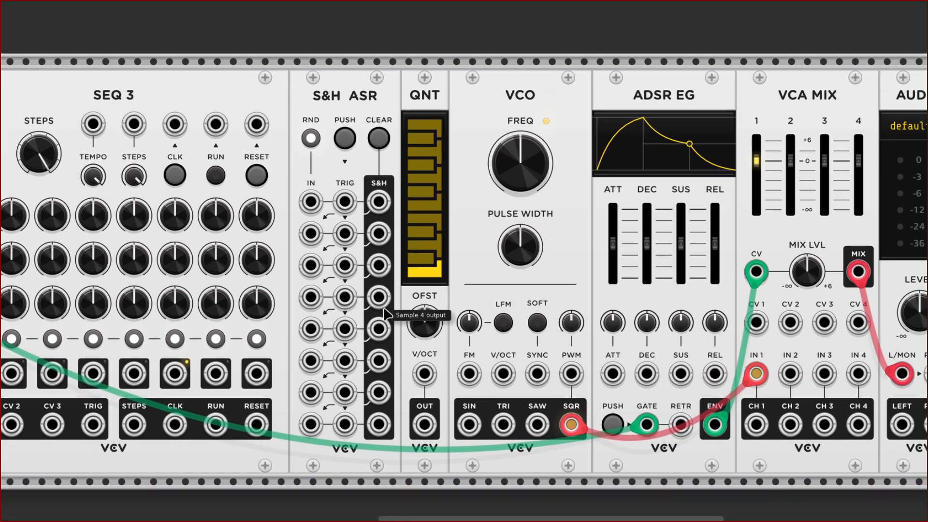
{"action": "right_click", "coordinate": [377, 425]}
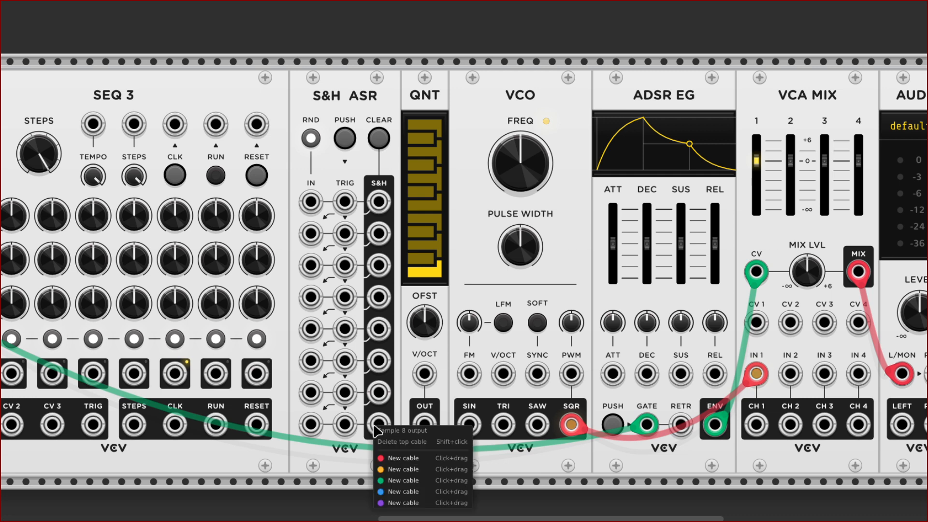
{"action": "left_click_drag", "start_coordinate": [389, 469], "coordinate": [305, 227]}
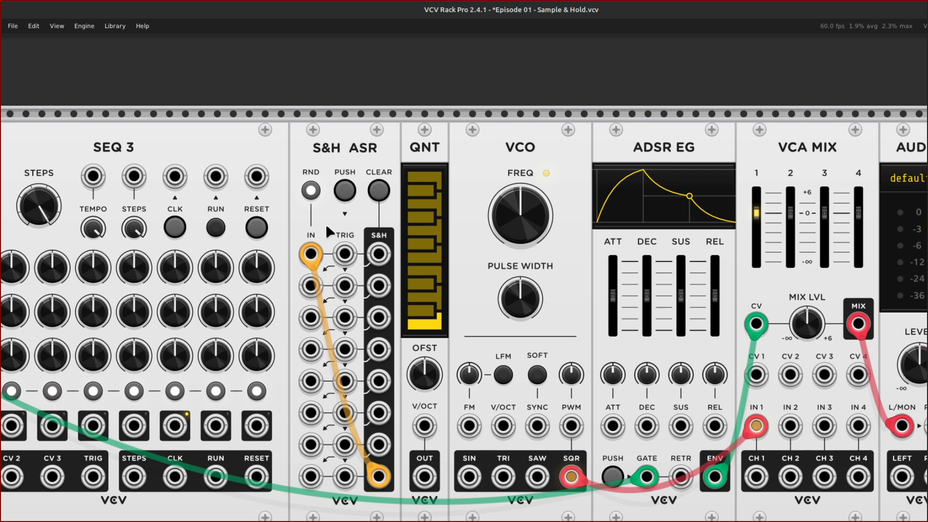
Set the S&H ASR module's random range to 0V to 1V.
{"action": "right_click", "coordinate": [323, 227]}
{"action": "mouse_move", "coordinate": [382, 359]}
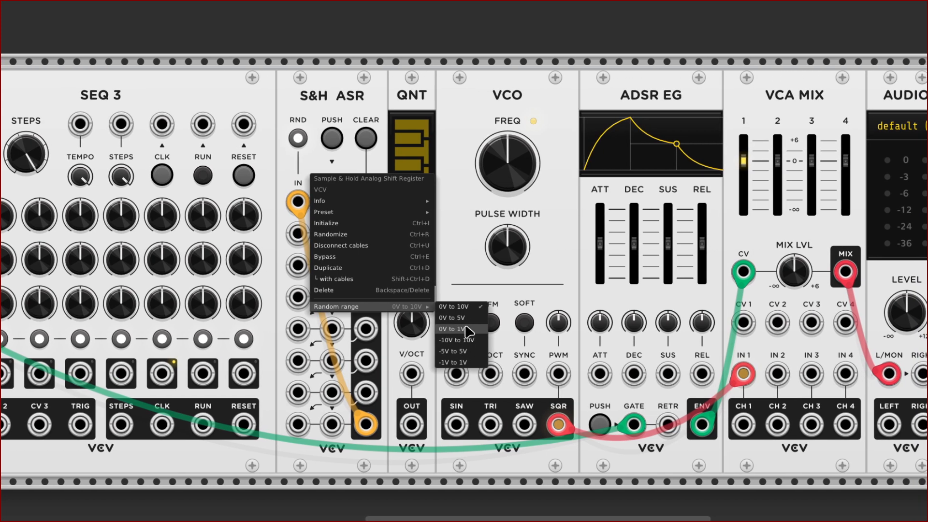
{"action": "left_click", "coordinate": [466, 329]}
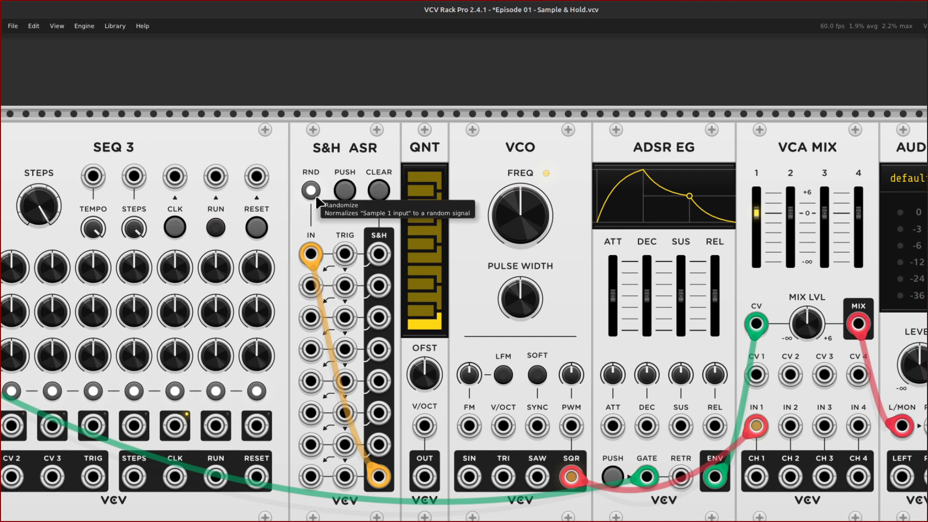
Manually trigger the S&H ASR eight times to shift values through the whole register.
{"action": "left_click", "coordinate": [344, 191]}
{"action": "left_click", "coordinate": [344, 191]}
{"action": "left_click", "coordinate": [344, 191]}
{"action": "left_click", "coordinate": [344, 190]}
{"action": "left_click", "coordinate": [343, 192]}
{"action": "left_click", "coordinate": [344, 194]}
{"action": "left_click", "coordinate": [344, 194]}
{"action": "left_click", "coordinate": [344, 193]}
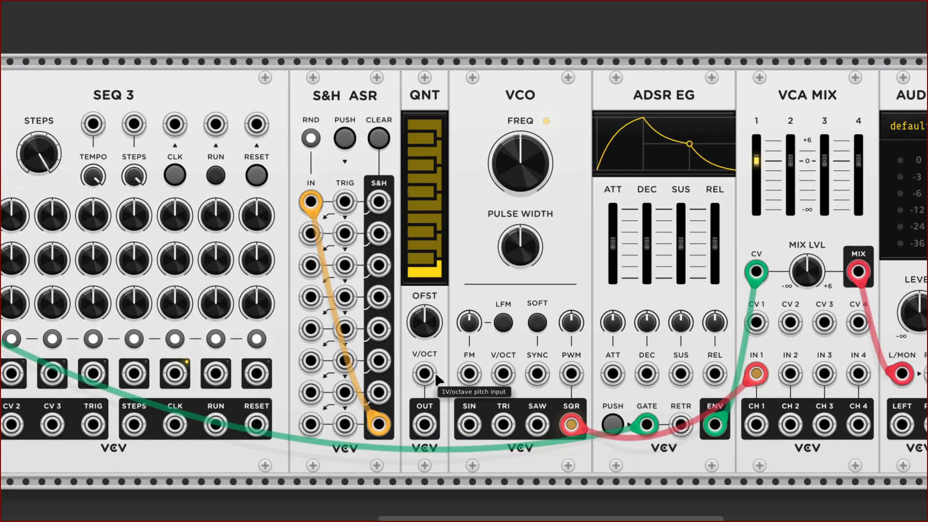
Patch the S&H sample 8 output to the quantizer's V/OCT input and the quantizer's output to the VCO's V/OCT input with yellow cables.
{"action": "right_click", "coordinate": [424, 375]}
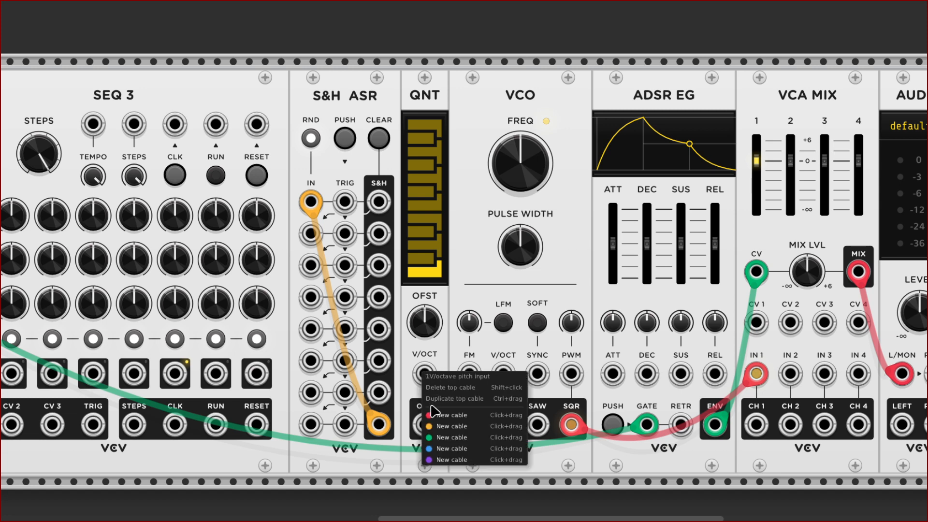
{"action": "left_click_drag", "start_coordinate": [438, 429], "coordinate": [377, 425]}
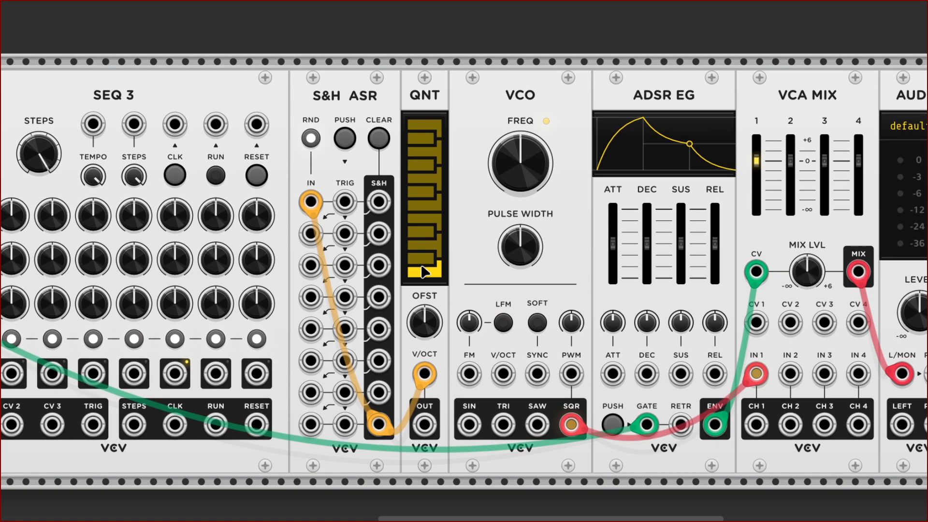
{"action": "right_click", "coordinate": [423, 426]}
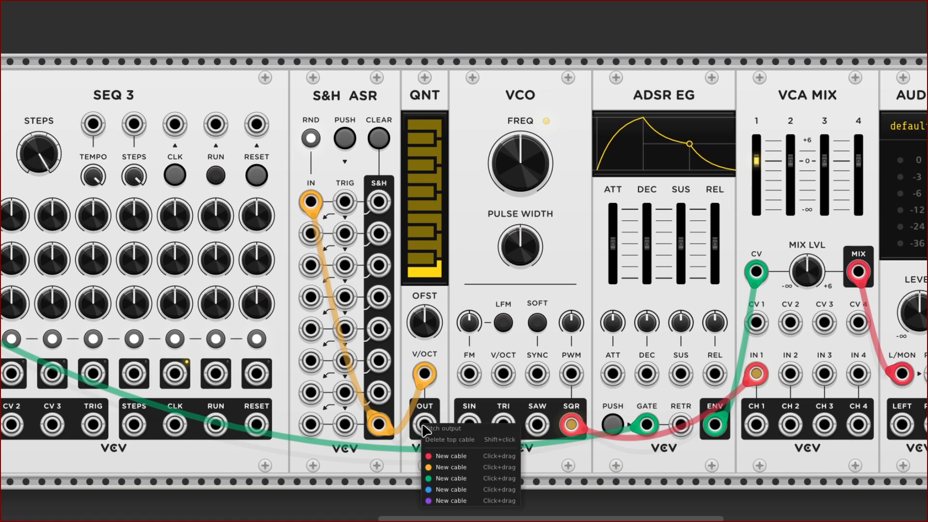
{"action": "left_click_drag", "start_coordinate": [439, 468], "coordinate": [486, 371]}
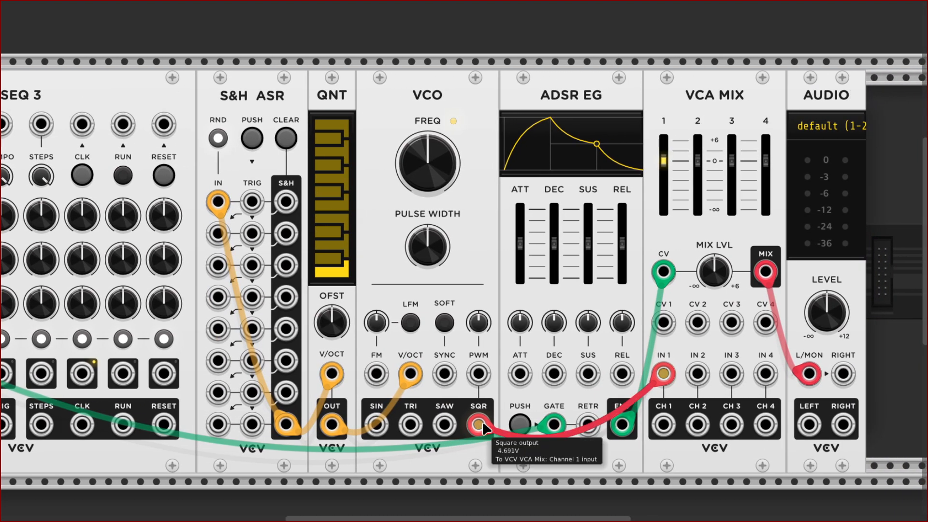
Patch the SEQ 3 trigger output to the trigger 1 input of S&H ASR with a green cable.
{"action": "scroll", "coordinate": [471, 414], "scroll_direction": "right", "scroll_amount": 8}
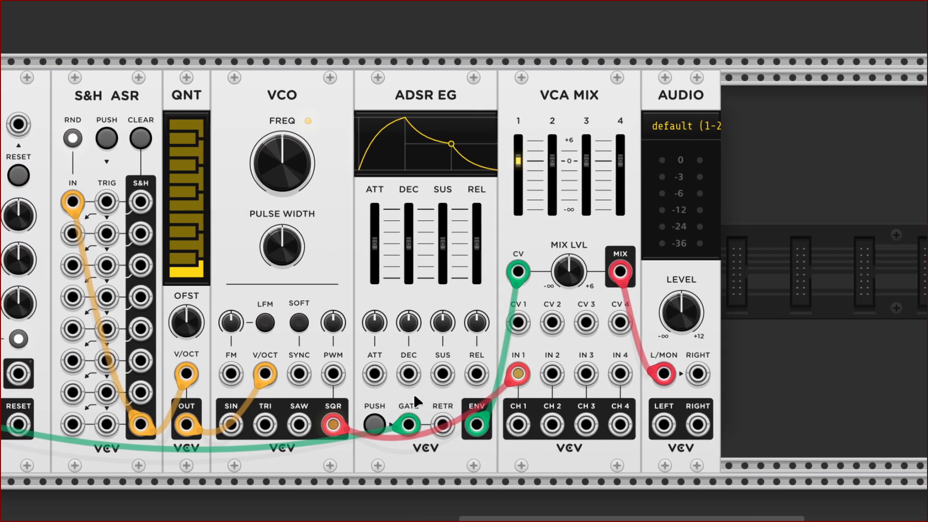
{"action": "scroll", "coordinate": [414, 397], "scroll_direction": "down", "scroll_amount": 5}
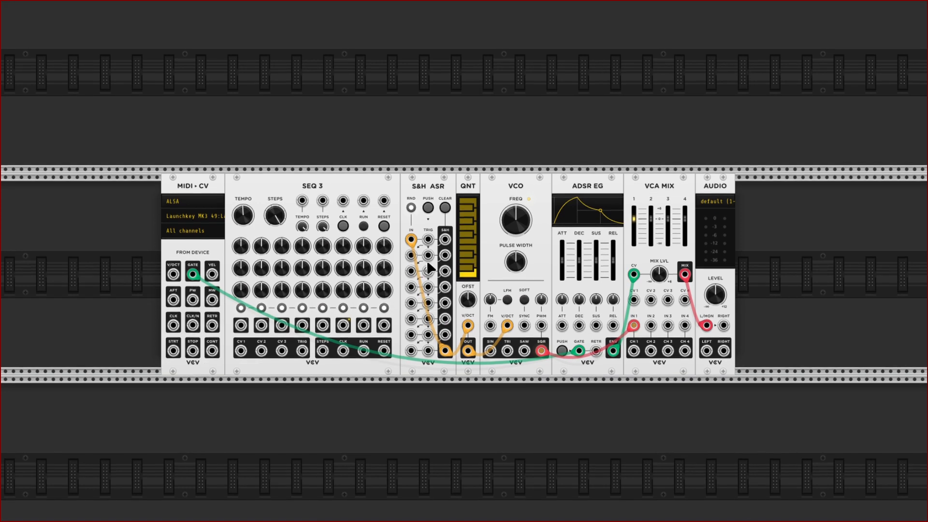
{"action": "key", "text": "ctrl+equal"}
{"action": "key", "text": "ctrl+equal"}
{"action": "key", "text": "ctrl+equal"}
{"action": "scroll", "coordinate": [427, 262], "scroll_direction": "left", "scroll_amount": 6}
{"action": "scroll", "coordinate": [427, 262], "scroll_direction": "down", "scroll_amount": 2}
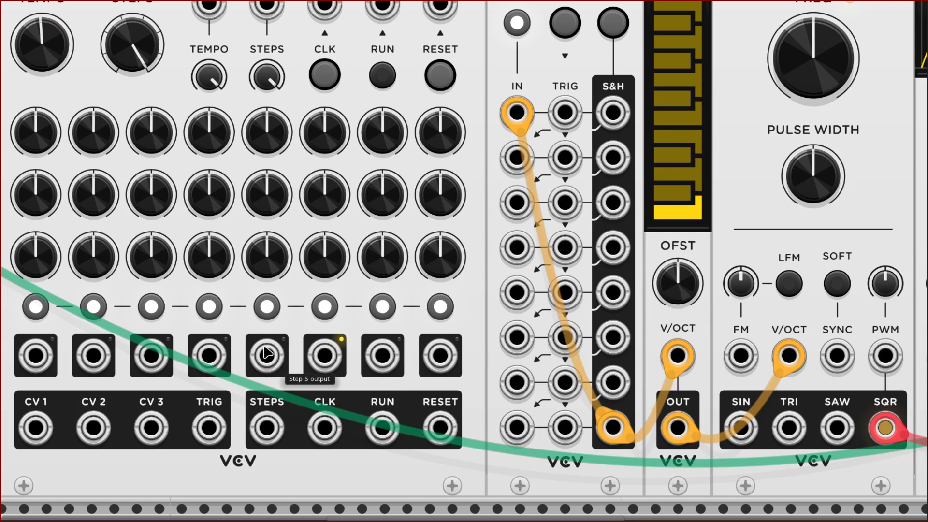
{"action": "right_click", "coordinate": [209, 441]}
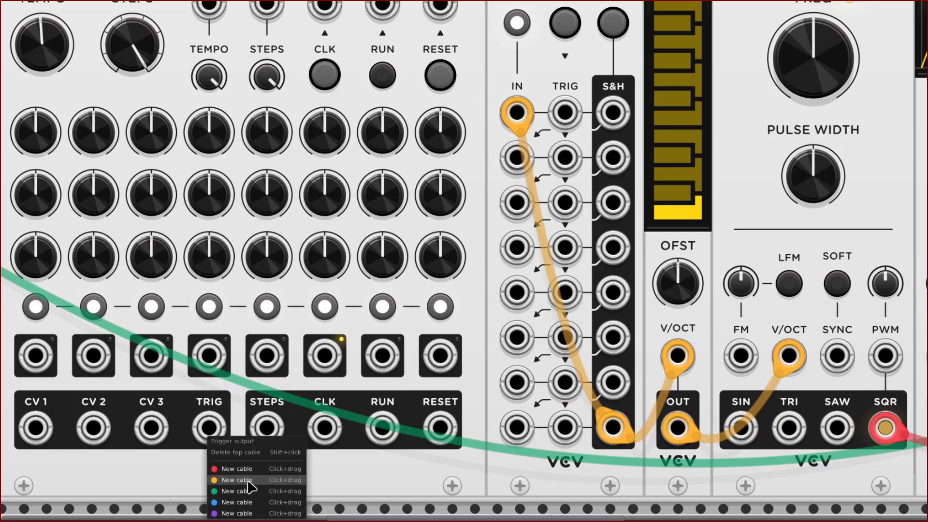
{"action": "left_click_drag", "start_coordinate": [251, 498], "coordinate": [428, 224]}
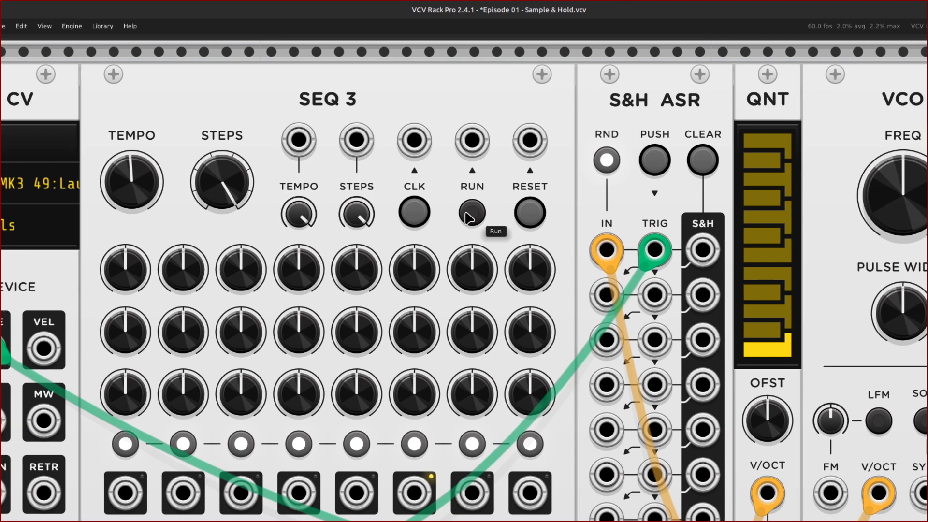
Start SEQ 3 running and review the trigger connection into S&H ASR and the voice modules behind it.
{"action": "left_click", "coordinate": [466, 213]}
{"action": "scroll", "coordinate": [465, 216], "scroll_direction": "right", "scroll_amount": 10}
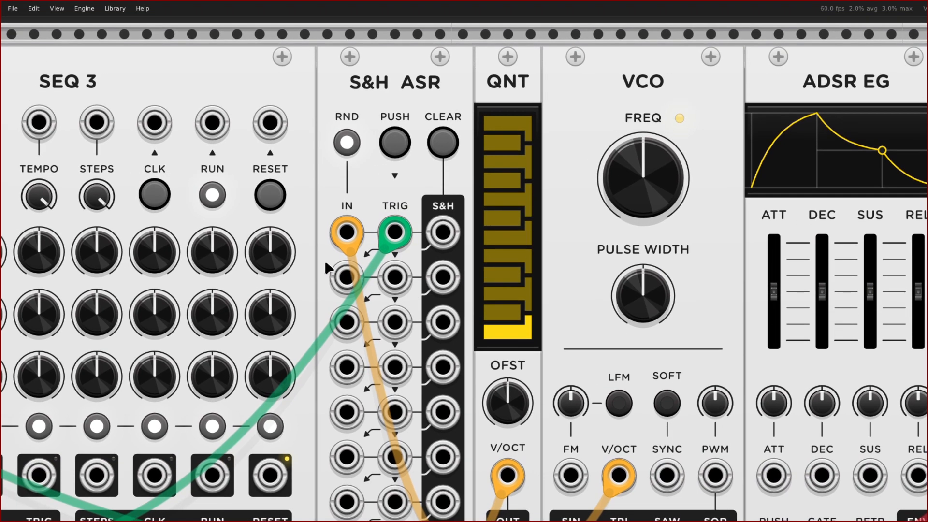
{"action": "scroll", "coordinate": [182, 237], "scroll_direction": "down", "scroll_amount": 3}
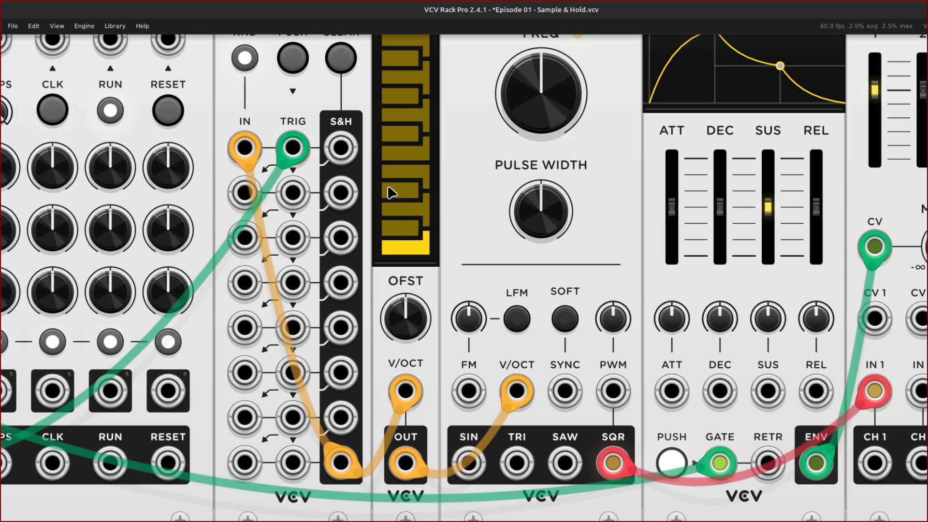
{"action": "scroll", "coordinate": [389, 192], "scroll_direction": "left", "scroll_amount": 5}
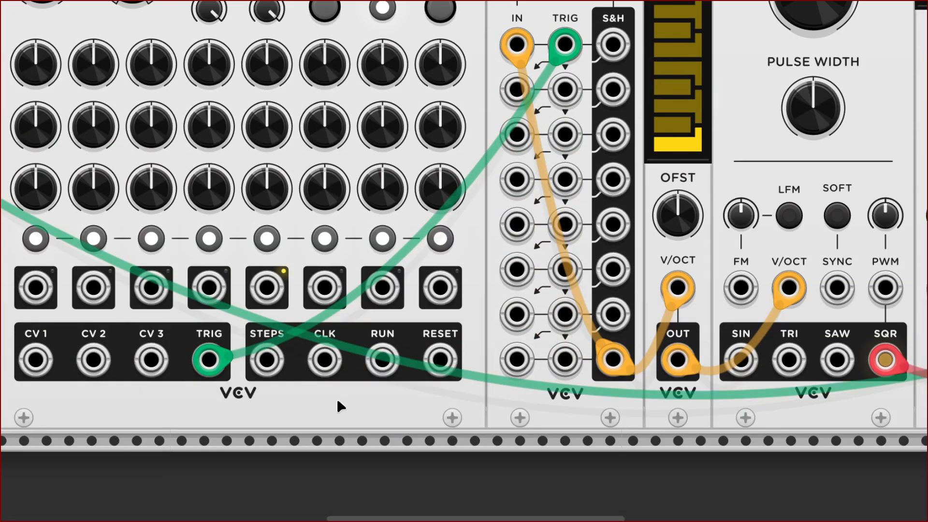
{"action": "scroll", "coordinate": [337, 405], "scroll_direction": "left", "scroll_amount": 3}
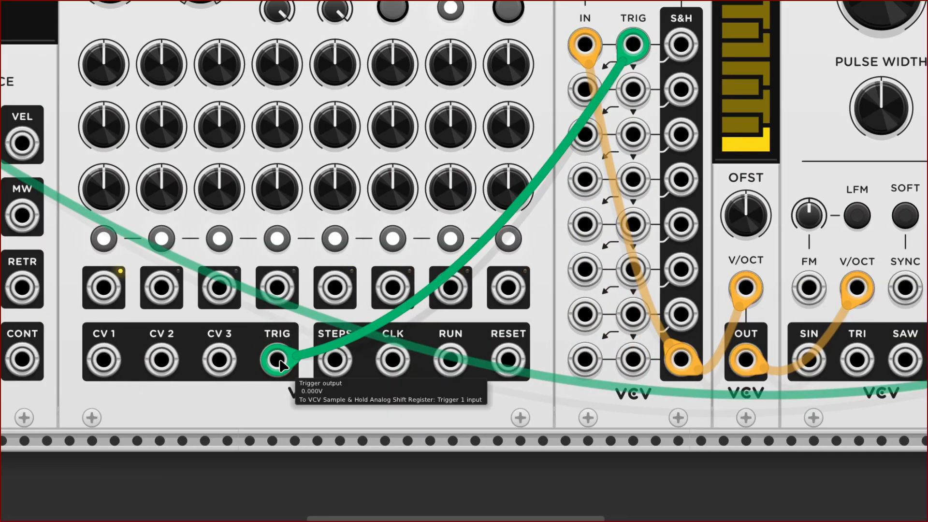
{"action": "scroll", "coordinate": [280, 366], "scroll_direction": "up", "scroll_amount": 3}
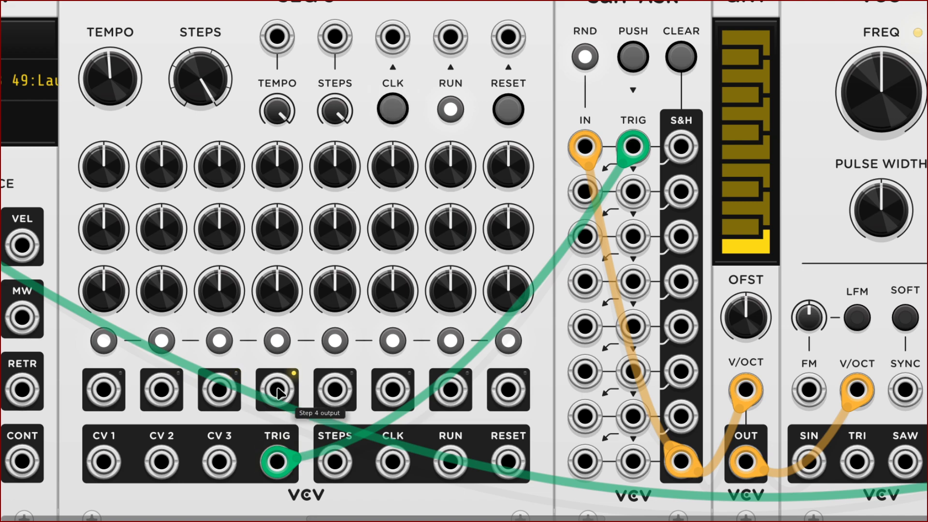
{"action": "scroll", "coordinate": [414, 381], "scroll_direction": "right", "scroll_amount": 4}
{"action": "scroll", "coordinate": [413, 381], "scroll_direction": "up", "scroll_amount": 3}
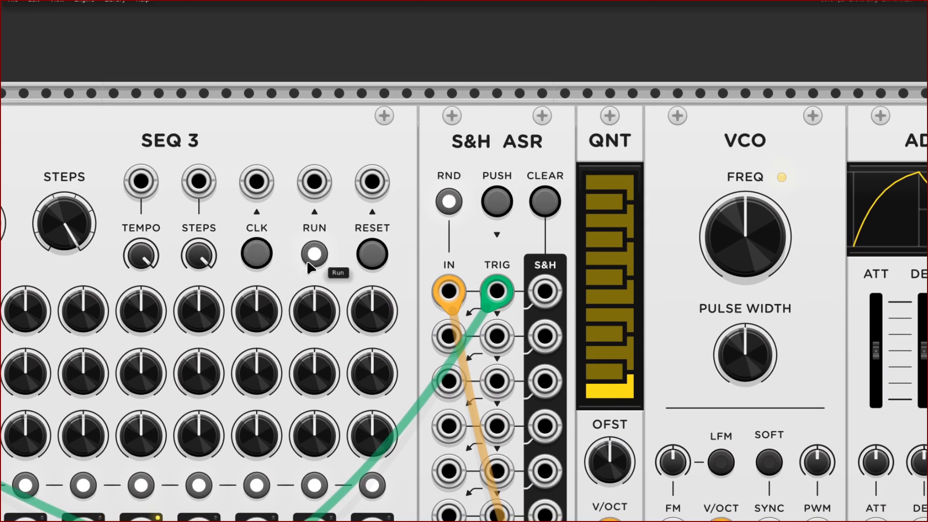
Initialize the SEQ 3 module to restore its default settings.
{"action": "scroll", "coordinate": [290, 266], "scroll_direction": "left", "scroll_amount": 6}
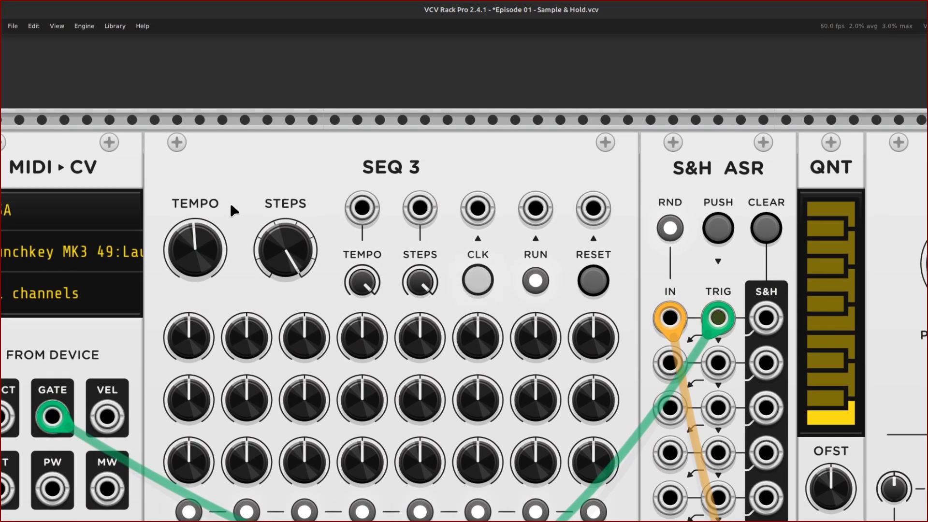
{"action": "right_click", "coordinate": [251, 172]}
{"action": "mouse_move", "coordinate": [290, 207]}
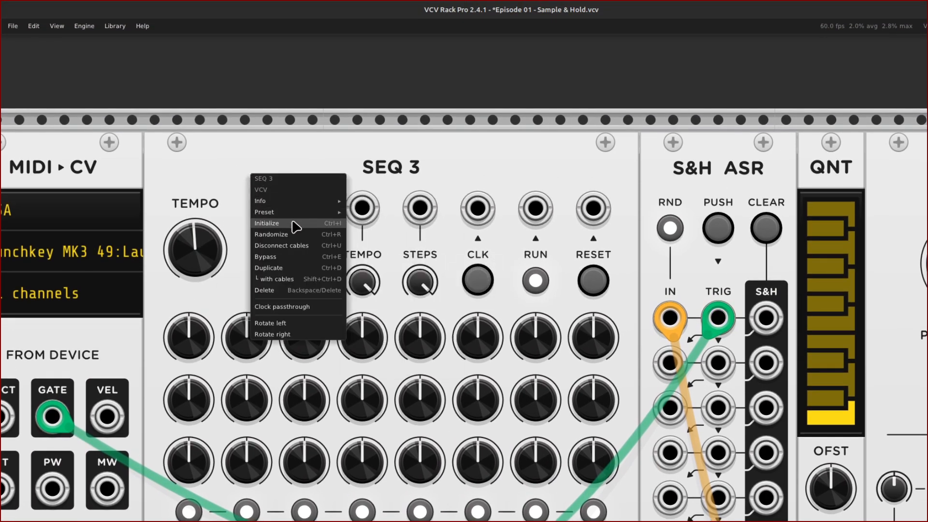
{"action": "left_click", "coordinate": [276, 224]}
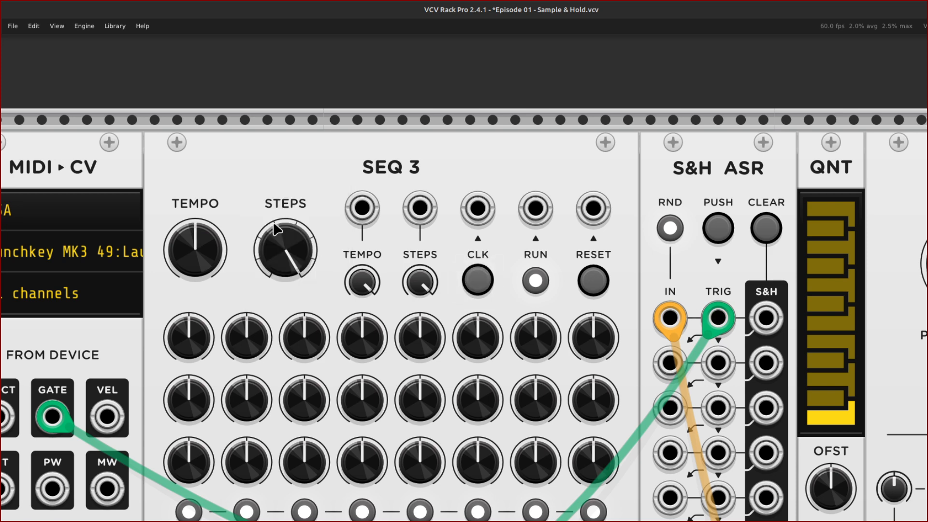
{"action": "scroll", "coordinate": [316, 246], "scroll_direction": "right", "scroll_amount": 4}
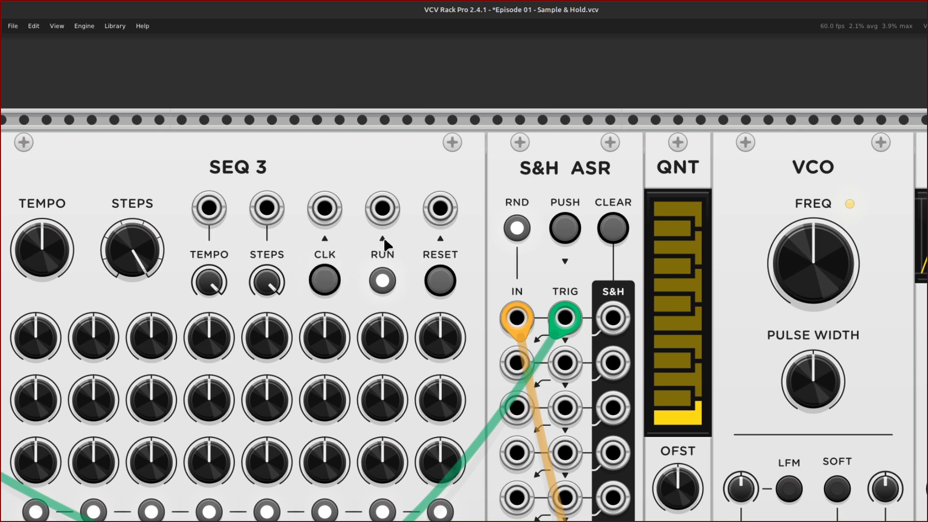
{"action": "scroll", "coordinate": [377, 235], "scroll_direction": "down", "scroll_amount": 4}
{"action": "scroll", "coordinate": [354, 261], "scroll_direction": "right", "scroll_amount": 4}
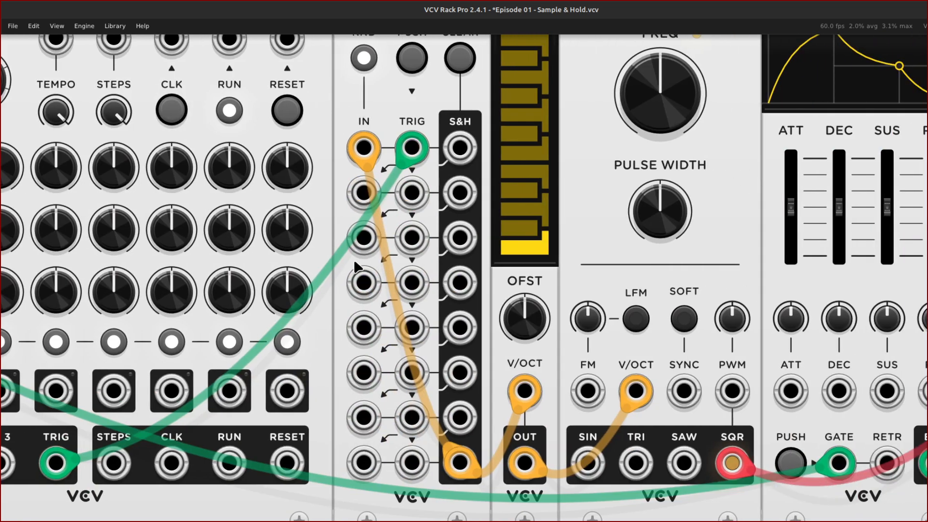
{"action": "scroll", "coordinate": [355, 263], "scroll_direction": "right", "scroll_amount": 2}
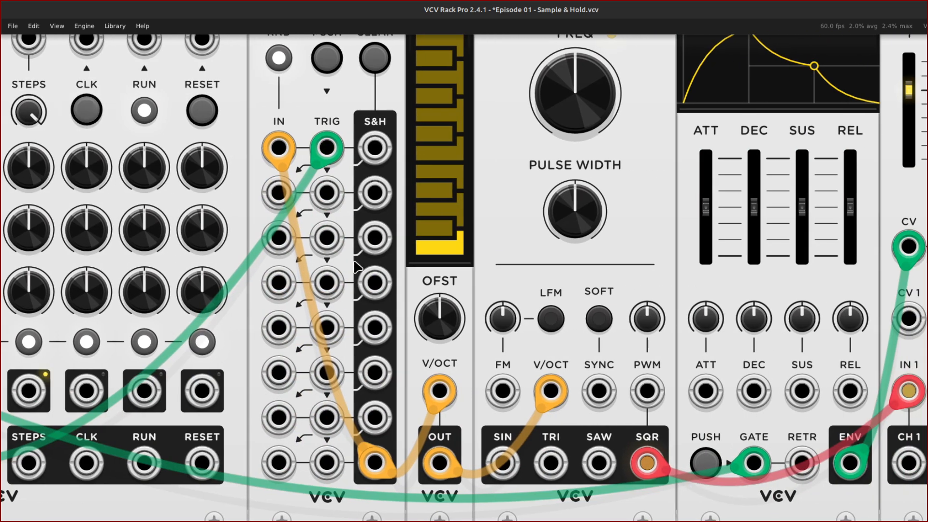
Stop the SEQ 3 sequencer with its run control.
{"action": "scroll", "coordinate": [354, 263], "scroll_direction": "up", "scroll_amount": 2}
{"action": "scroll", "coordinate": [355, 266], "scroll_direction": "down", "scroll_amount": 3}
{"action": "scroll", "coordinate": [372, 261], "scroll_direction": "left", "scroll_amount": 7}
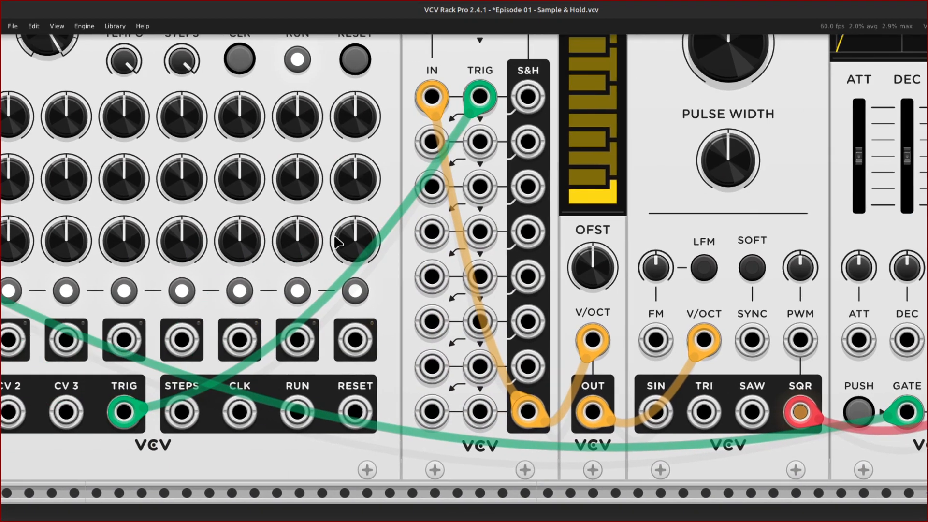
{"action": "scroll", "coordinate": [333, 145], "scroll_direction": "up", "scroll_amount": 3}
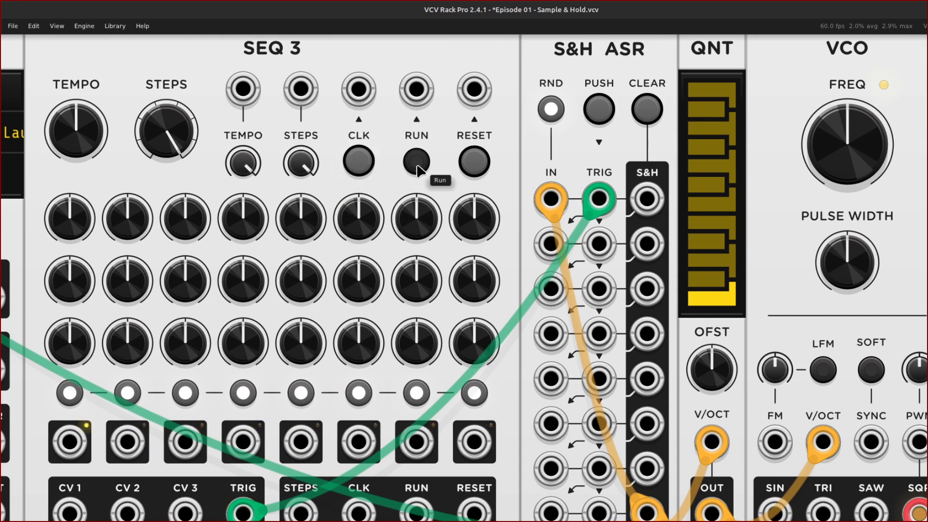
Disconnect the green SEQ 3 trigger cable from the trigger 1 input of S&H ASR.
{"action": "scroll", "coordinate": [402, 179], "scroll_direction": "right", "scroll_amount": 6}
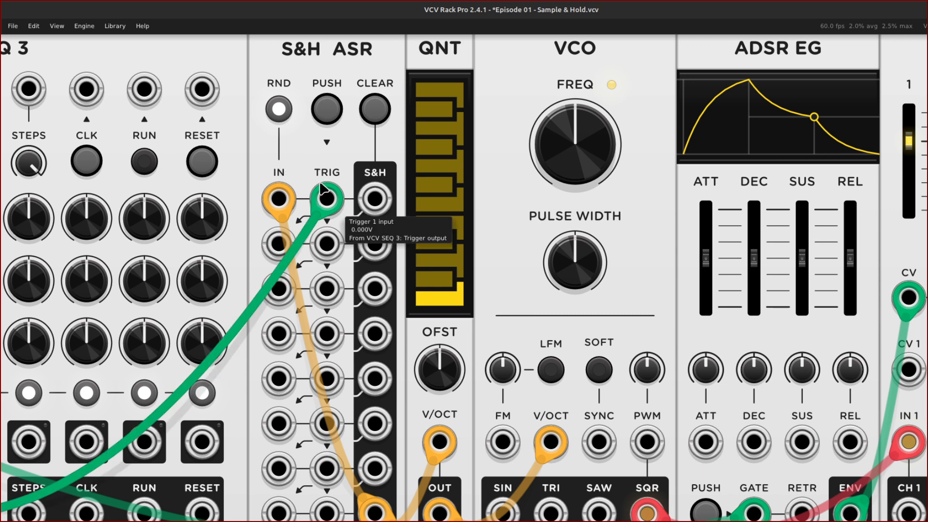
{"action": "left_click_drag", "start_coordinate": [333, 200], "coordinate": [205, 456]}
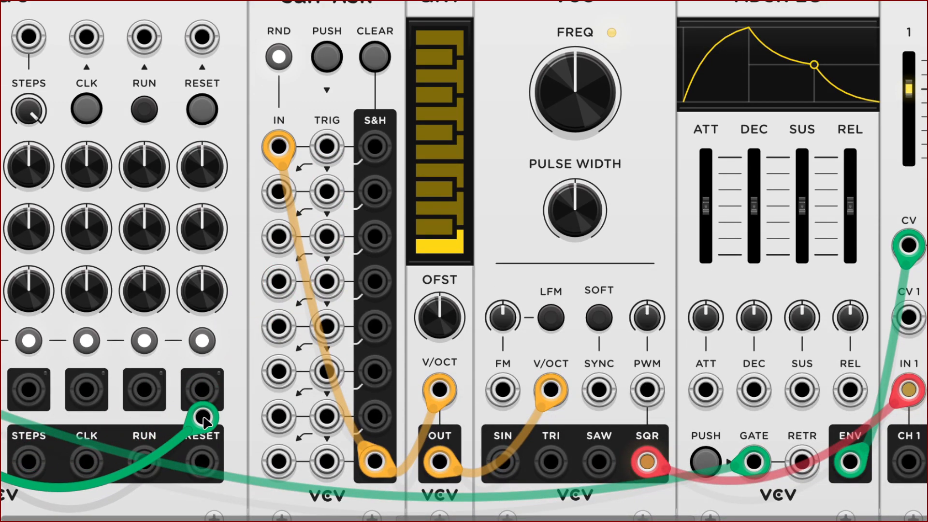
{"action": "left_click_drag", "start_coordinate": [202, 417], "coordinate": [207, 415]}
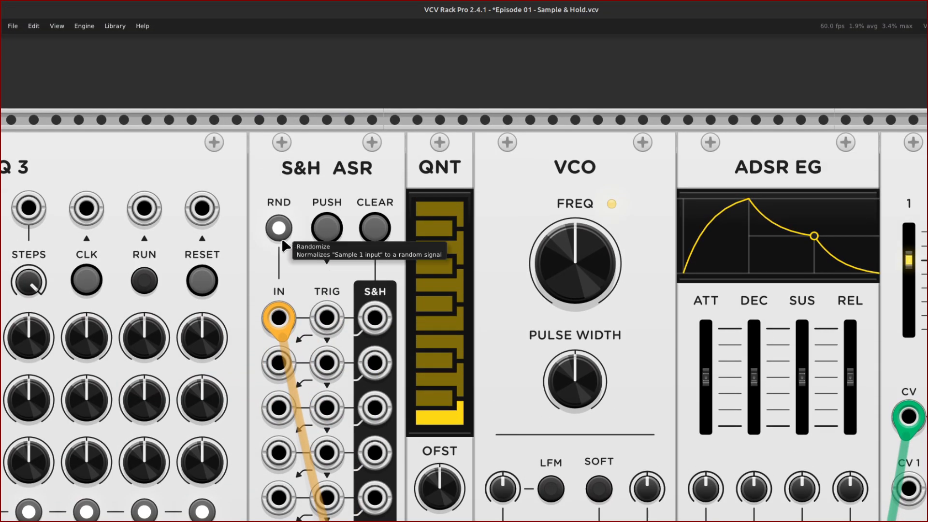
Initialize the S&H ASR module to restore its default settings.
{"action": "right_click", "coordinate": [289, 201]}
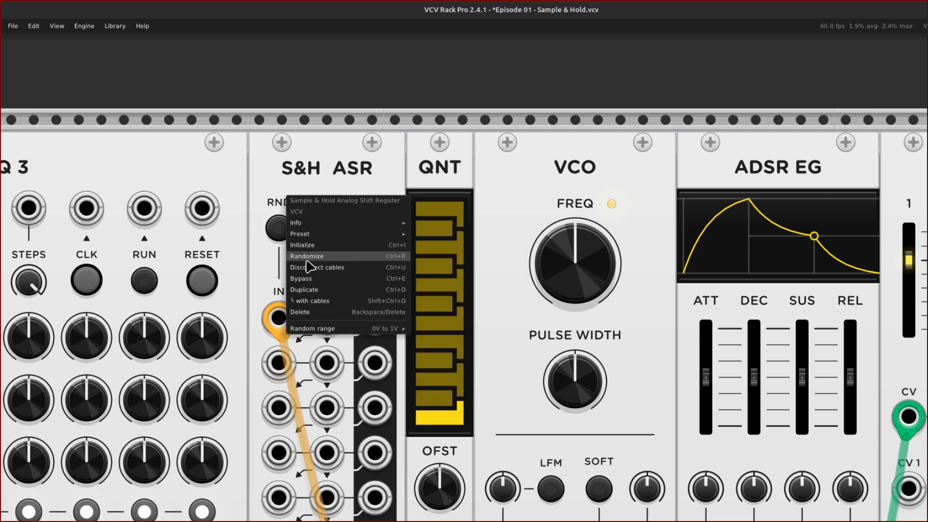
{"action": "left_click", "coordinate": [314, 244]}
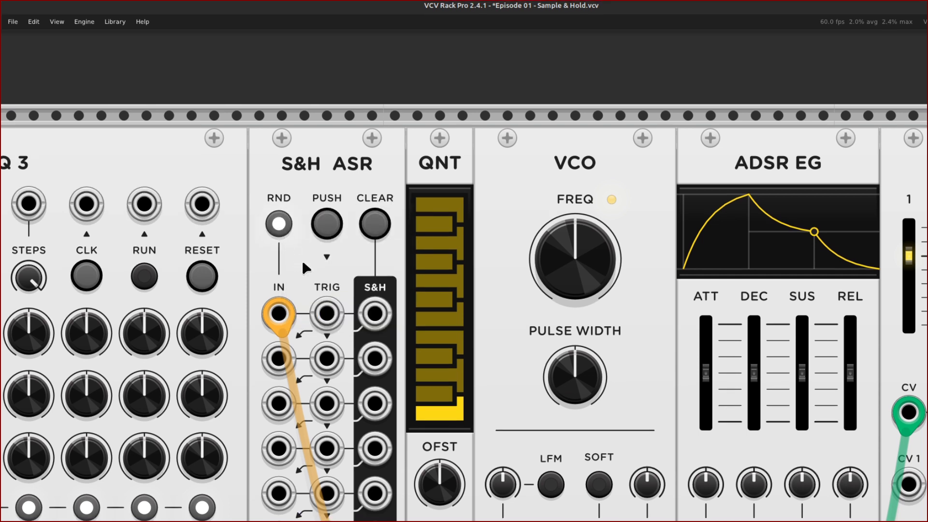
Set the random range of the S&H ASR module to 0V to 1V.
{"action": "right_click", "coordinate": [302, 261]}
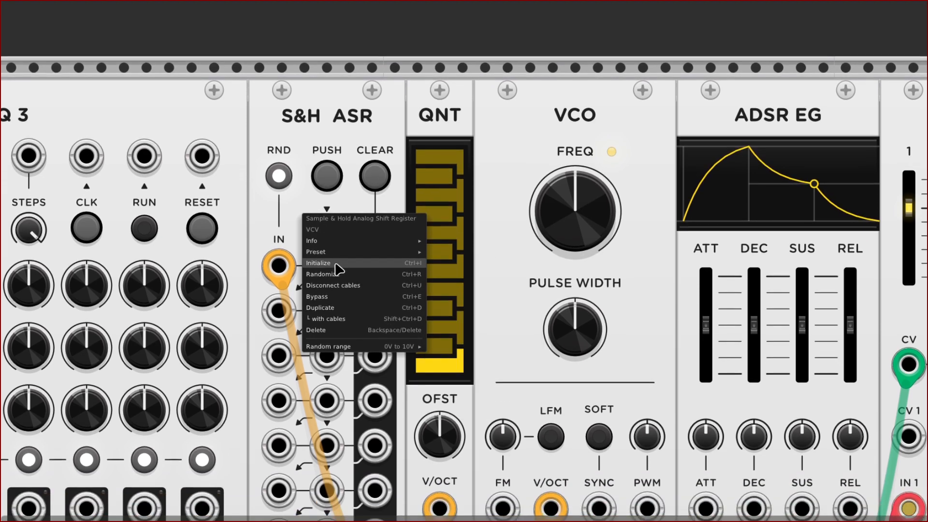
{"action": "mouse_move", "coordinate": [377, 352]}
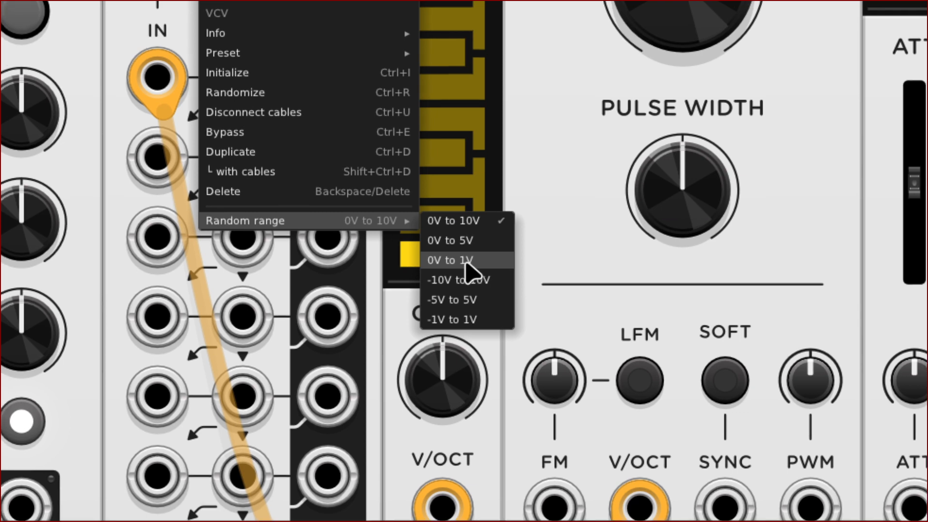
{"action": "left_click", "coordinate": [466, 261]}
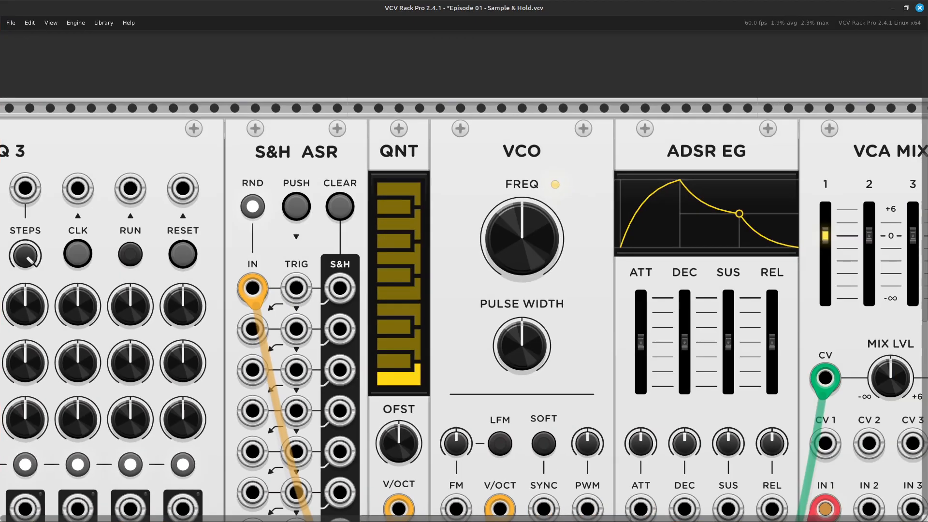
Move the yellow loop cable's end from the sample 1 input of S&H ASR to its sample 8 input.
{"action": "key", "text": "Left"}
{"action": "key", "text": "Down"}
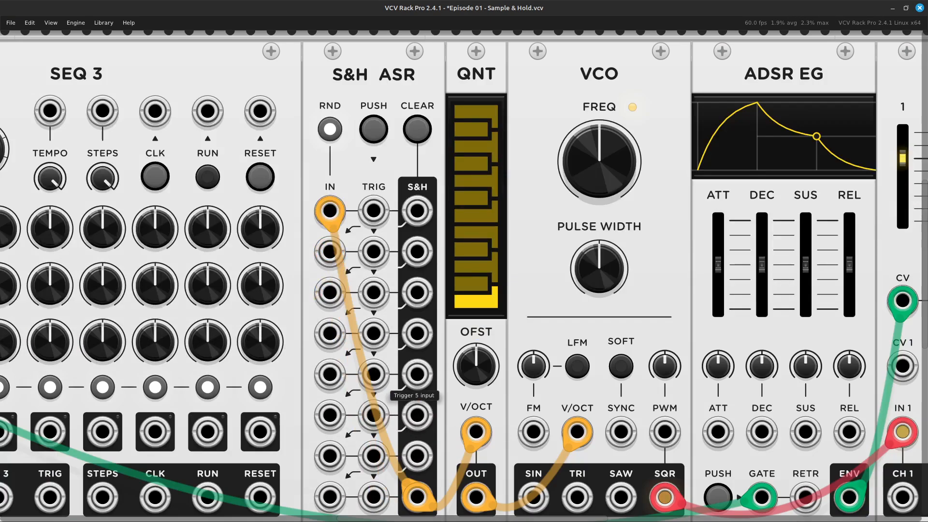
{"action": "left_click_drag", "start_coordinate": [331, 213], "coordinate": [331, 497]}
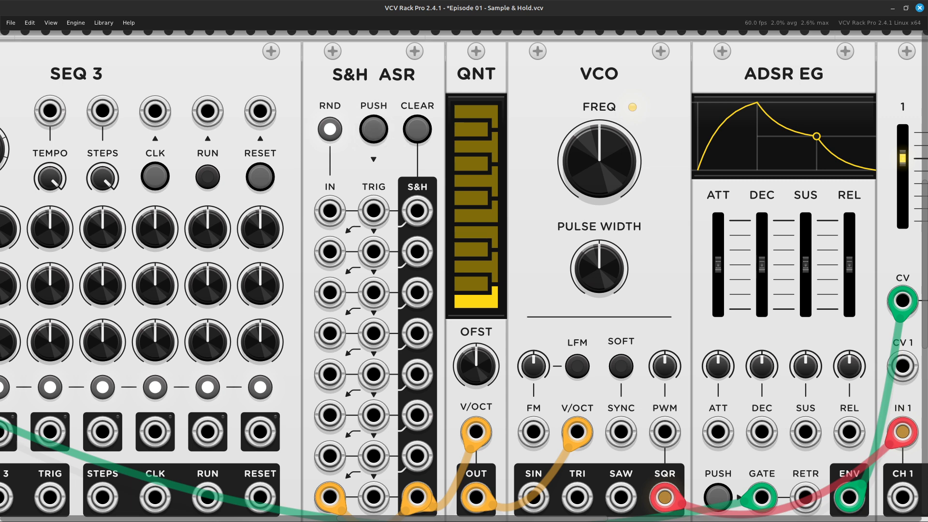
Patch a new yellow cable between the S&H ASR sample 1 input and sample 8 output, and remove the cable from the sample 8 input.
{"action": "right_click", "coordinate": [330, 212]}
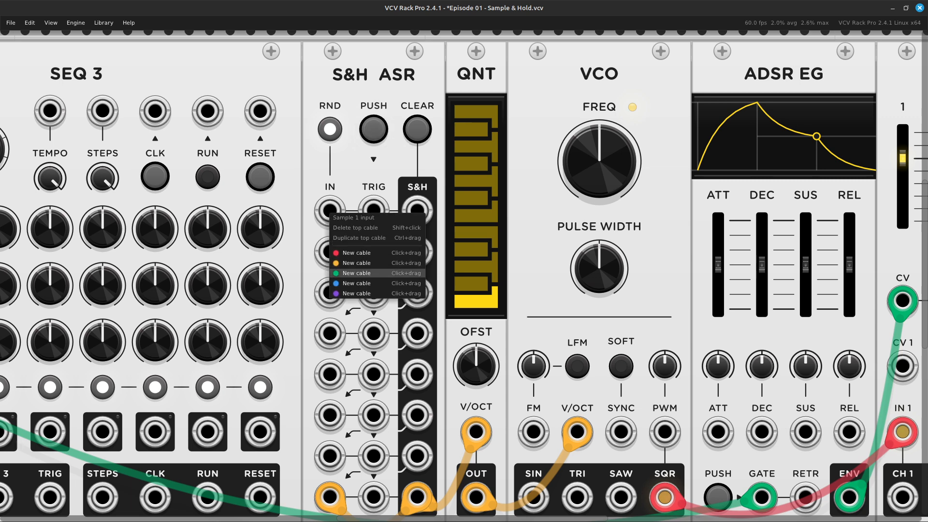
{"action": "left_click_drag", "start_coordinate": [351, 263], "coordinate": [416, 327]}
{"action": "scroll", "coordinate": [342, 390], "scroll_direction": "down", "scroll_amount": 7}
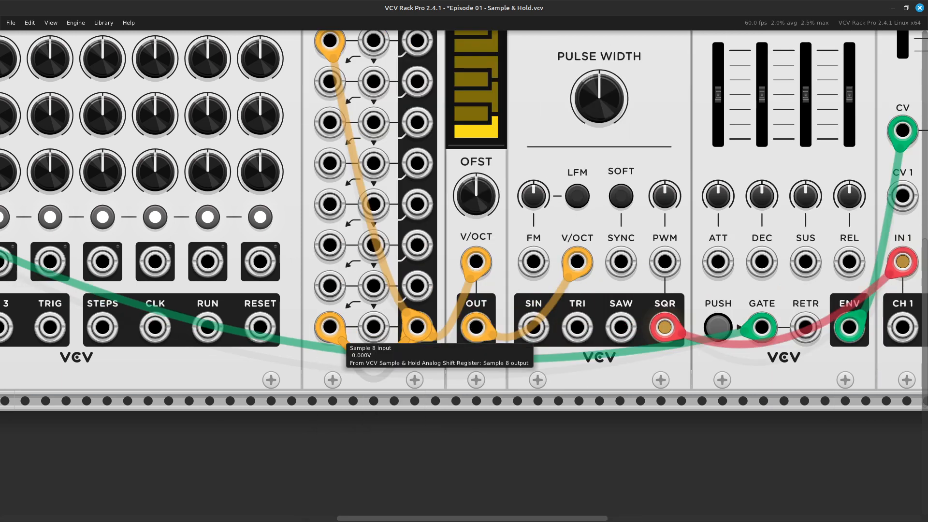
{"action": "left_click_drag", "start_coordinate": [330, 326], "coordinate": [352, 413]}
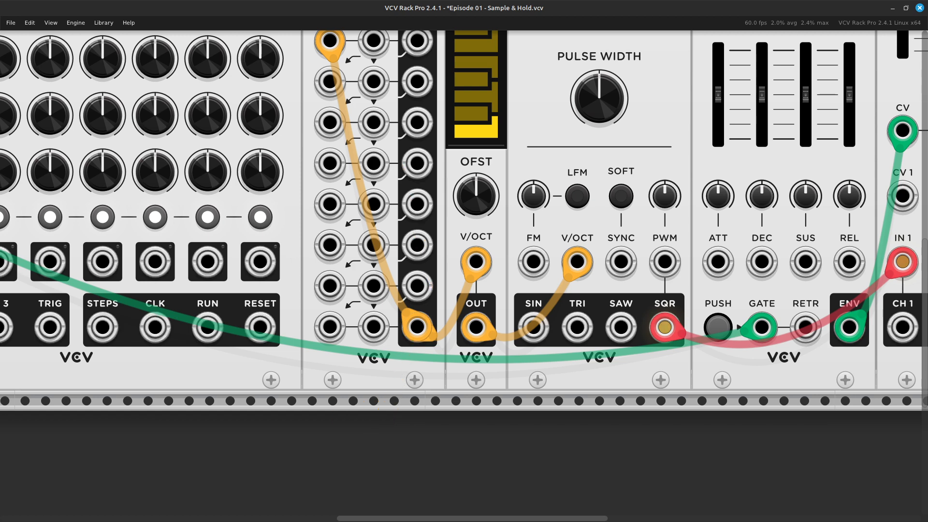
Patch the SEQ 3 trigger output to the trigger 1 input of S&H ASR with a new green cable.
{"action": "scroll", "coordinate": [338, 333], "scroll_direction": "up", "scroll_amount": 4}
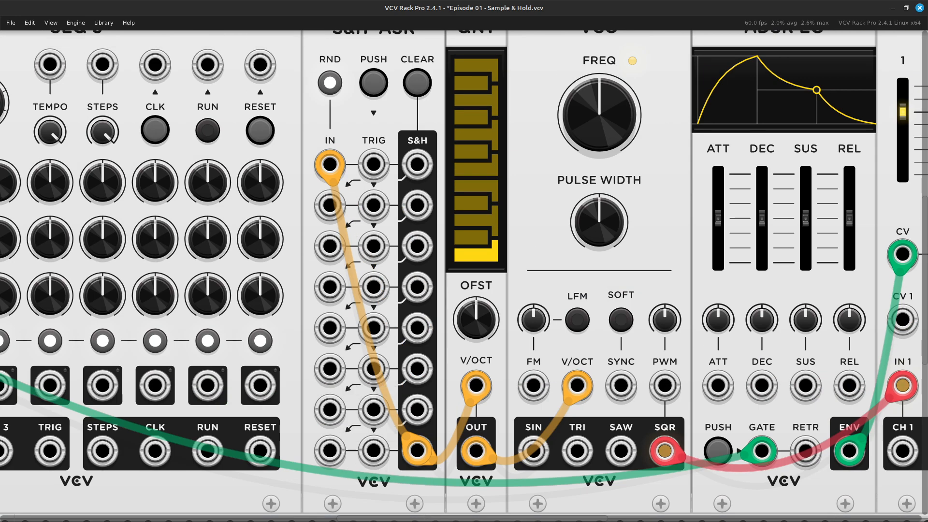
{"action": "key", "text": "Up"}
{"action": "key", "text": "Left"}
{"action": "key", "text": "Down"}
{"action": "key", "text": "Left"}
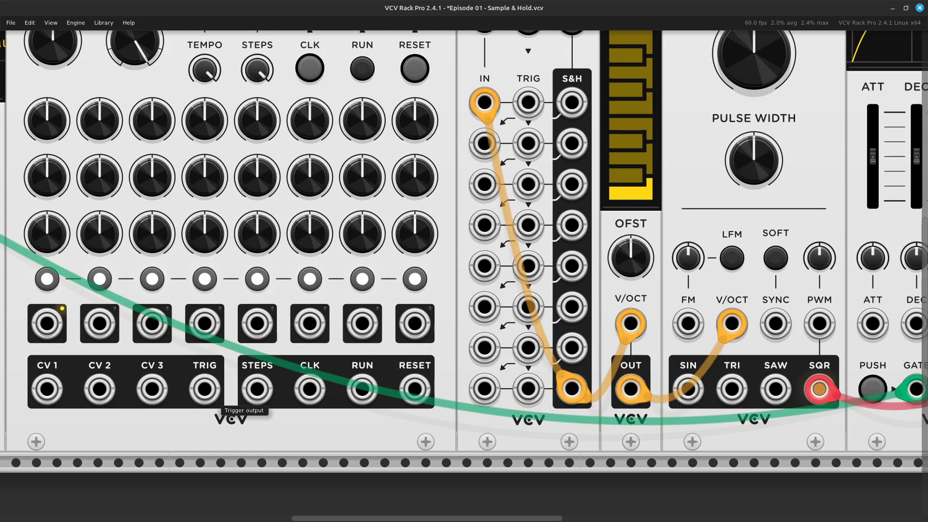
{"action": "right_click", "coordinate": [207, 389]}
{"action": "left_click_drag", "start_coordinate": [243, 441], "coordinate": [306, 282]}
{"action": "key", "text": "Right"}
{"action": "key", "text": "Up"}
{"action": "key", "text": "Left"}
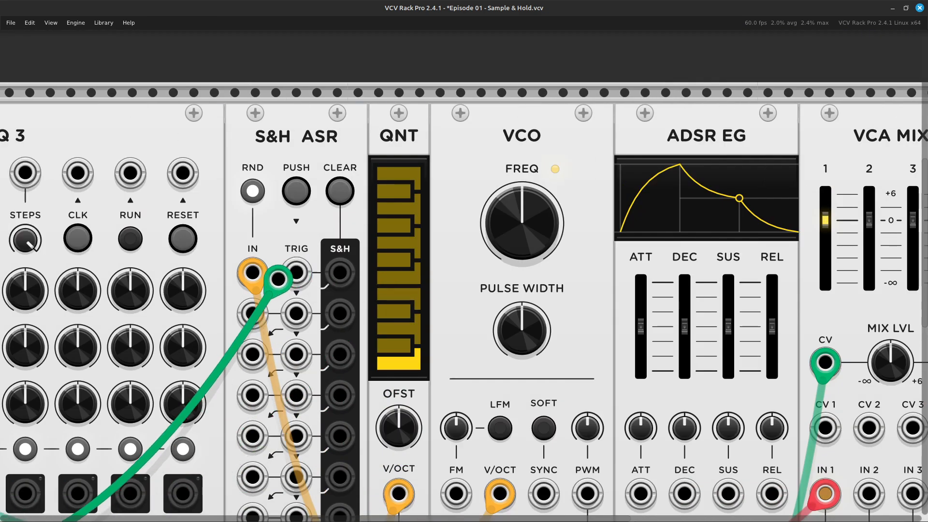
{"action": "key", "text": "Left"}
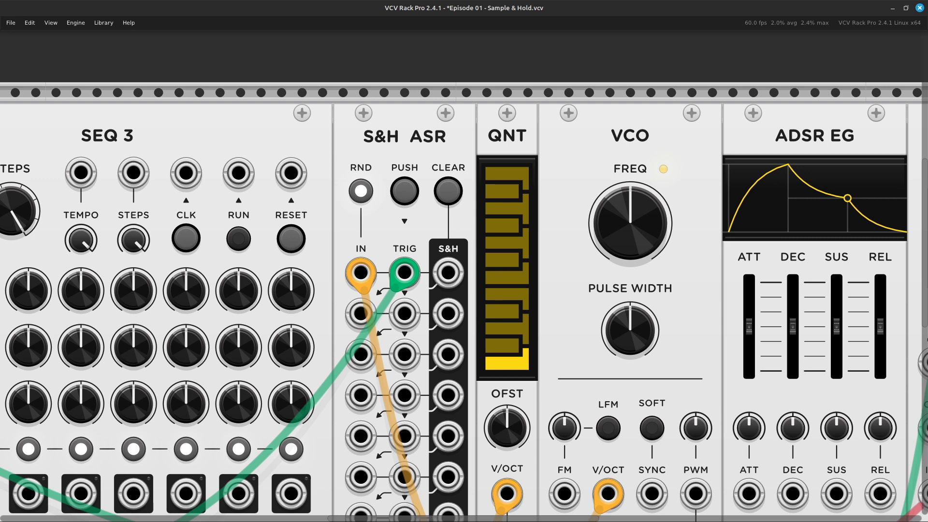
Start the SEQ 3 sequencer so it clocks the S&H ASR module.
{"action": "scroll", "coordinate": [464, 304], "scroll_direction": "left", "scroll_amount": 3}
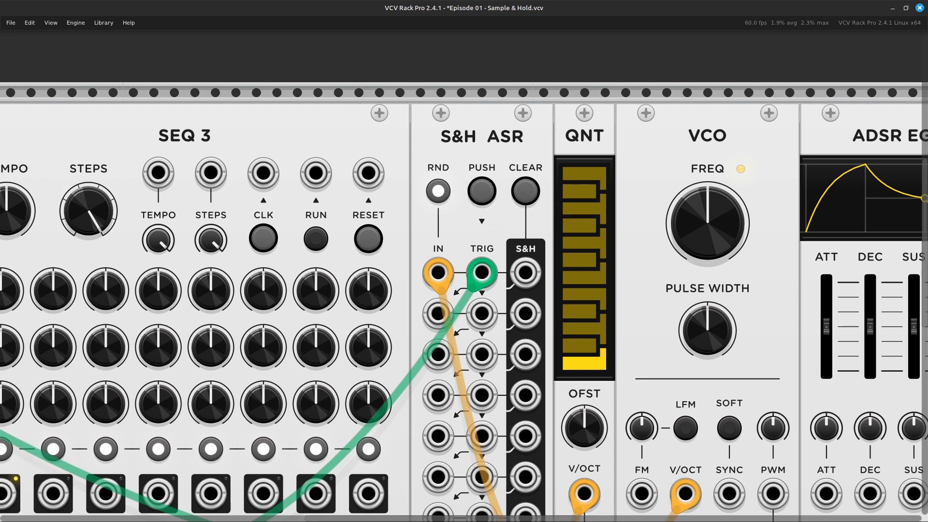
{"action": "left_click", "coordinate": [315, 239]}
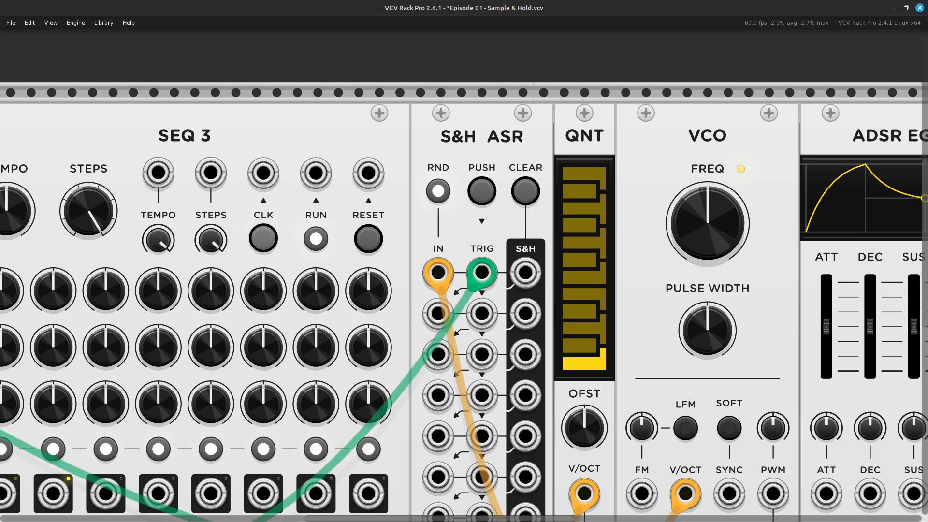
Examine the sample 8 to sample 1 feedback loop on S&H ASR, the quantizer activity and the whole running patch.
{"action": "scroll", "coordinate": [316, 239], "scroll_direction": "right", "scroll_amount": 4}
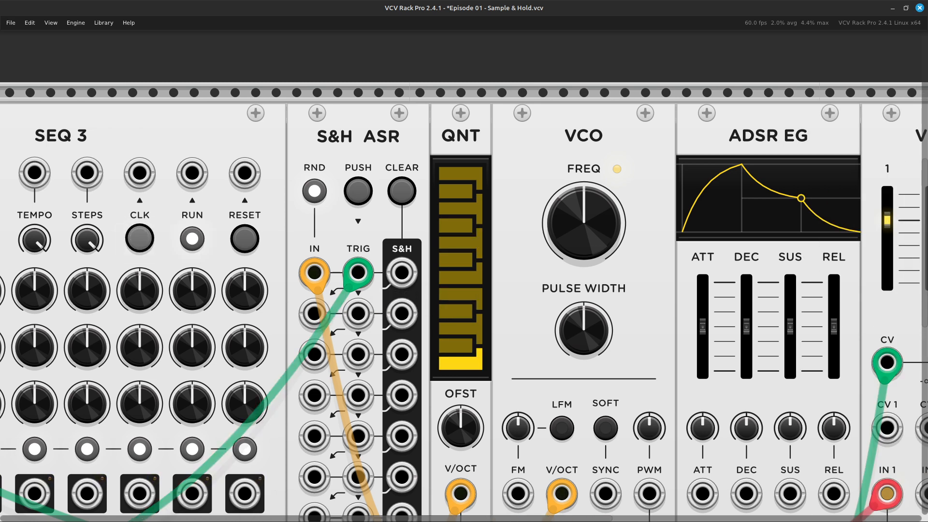
{"action": "scroll", "coordinate": [372, 309], "scroll_direction": "down", "scroll_amount": 2}
{"action": "scroll", "coordinate": [370, 306], "scroll_direction": "down", "scroll_amount": 2}
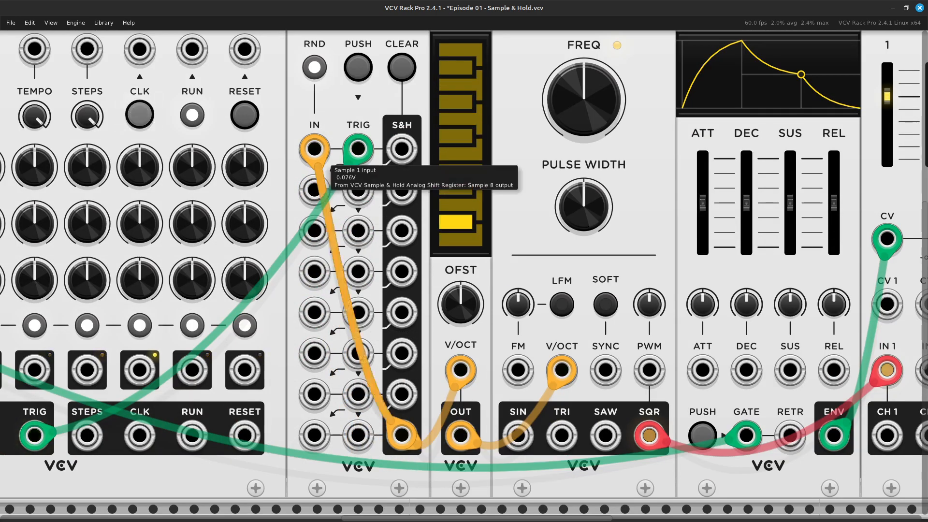
{"action": "scroll", "coordinate": [371, 170], "scroll_direction": "up", "scroll_amount": 3}
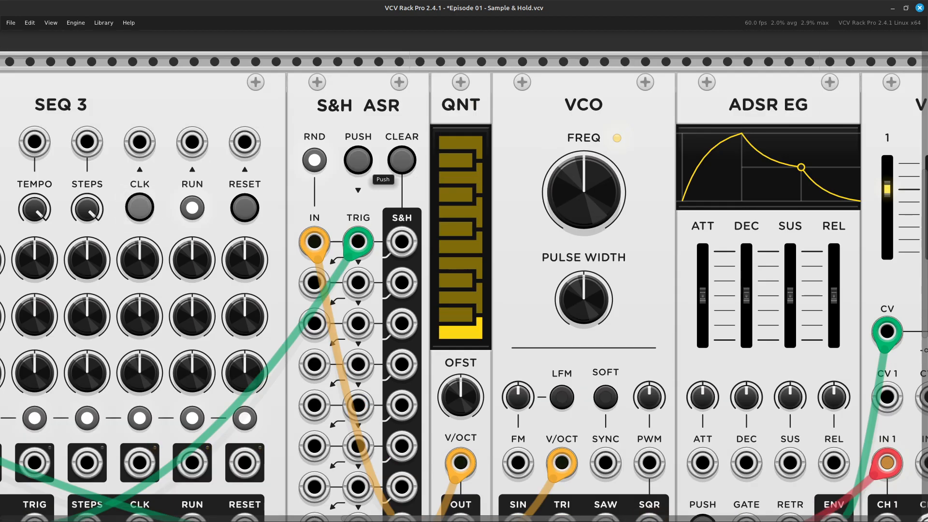
{"action": "scroll", "coordinate": [370, 172], "scroll_direction": "down", "scroll_amount": 4}
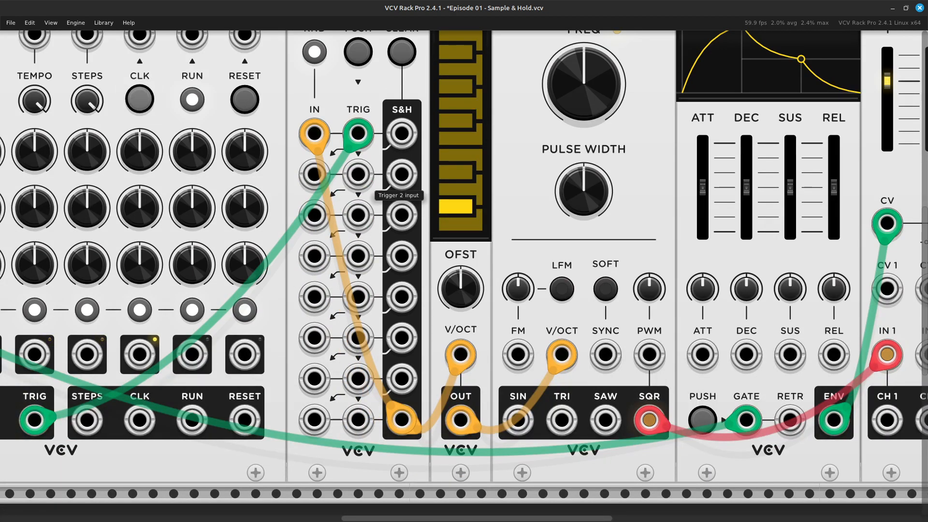
{"action": "scroll", "coordinate": [370, 172], "scroll_direction": "up", "scroll_amount": 1}
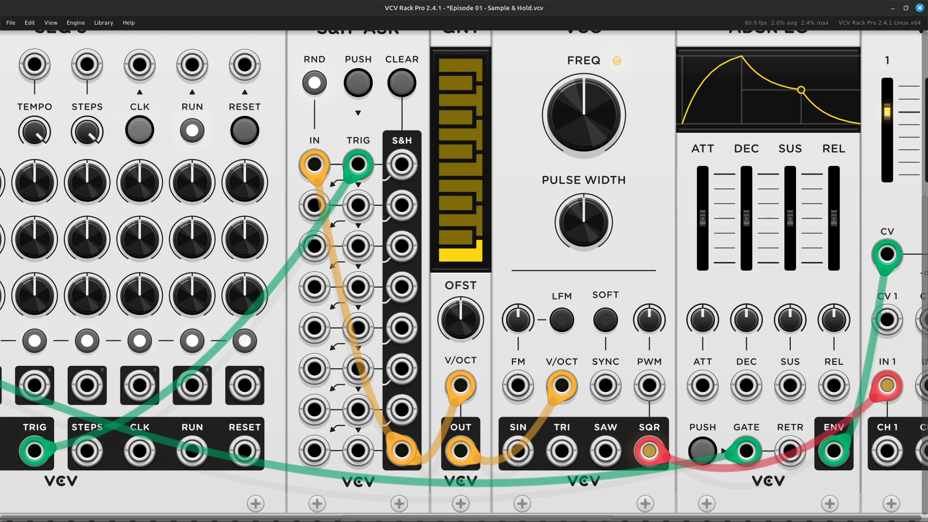
{"action": "key", "text": "ctrl+minus"}
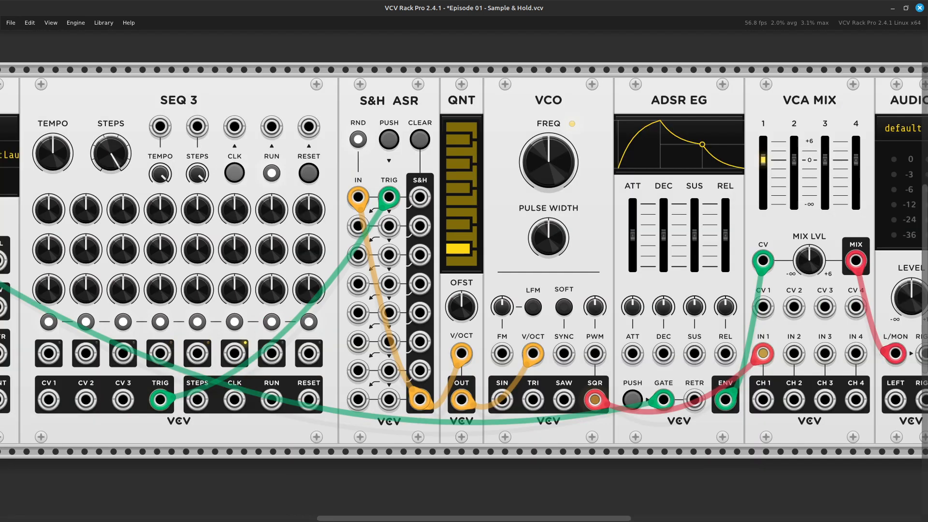
{"action": "key", "text": "ctrl+minus"}
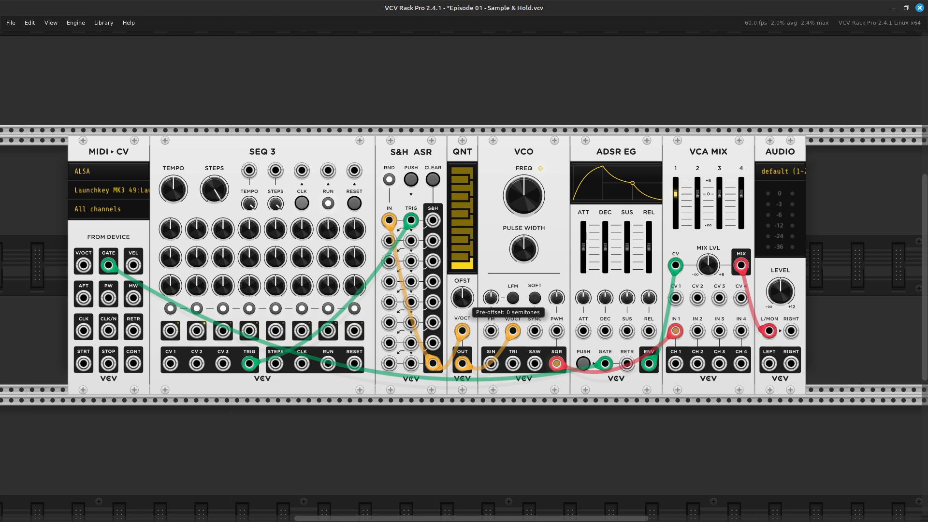
Stop SEQ 3 and return to a close view of the S&H ASR module.
{"action": "scroll", "coordinate": [464, 213], "scroll_direction": "up", "scroll_amount": 5}
{"action": "scroll", "coordinate": [463, 213], "scroll_direction": "down", "scroll_amount": 2}
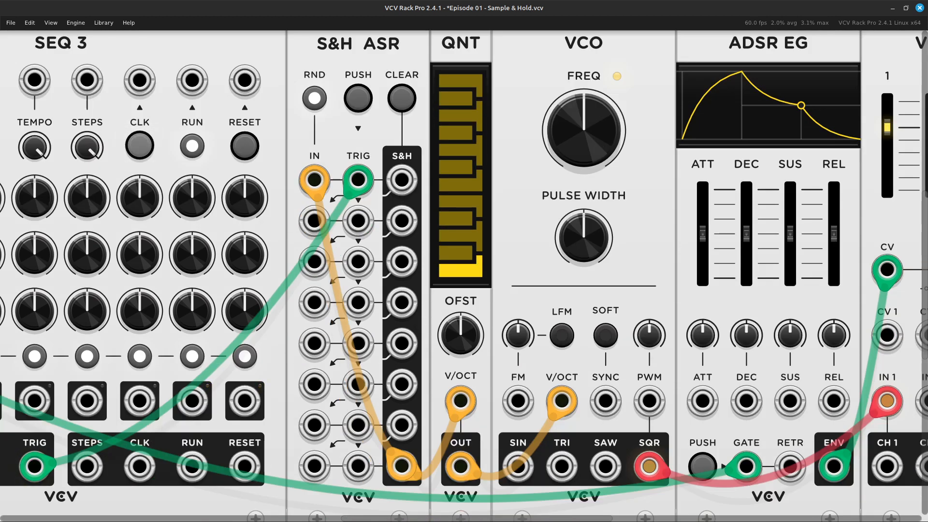
{"action": "left_click", "coordinate": [193, 147]}
{"action": "scroll", "coordinate": [358, 387], "scroll_direction": "down", "scroll_amount": 3}
{"action": "scroll", "coordinate": [357, 386], "scroll_direction": "up", "scroll_amount": 3}
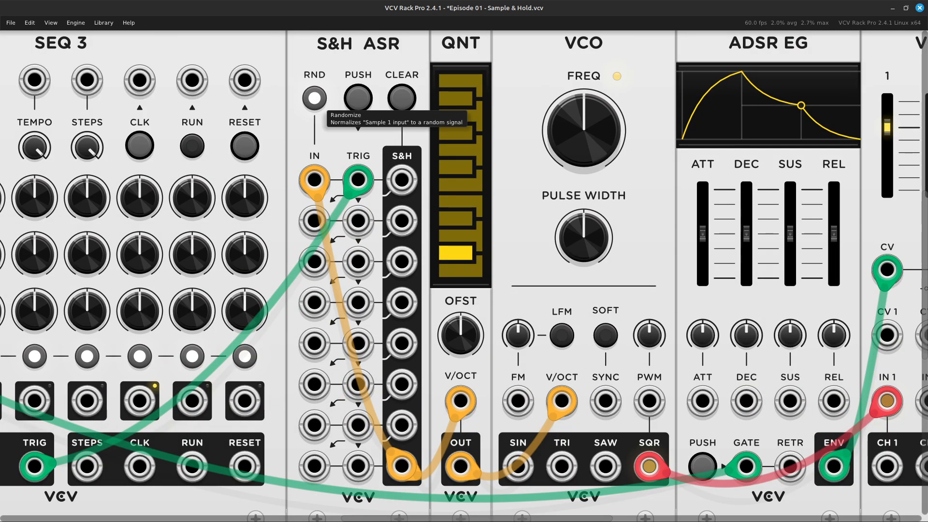
Turn off Randomize on S&H ASR and disconnect the yellow feedback cable from its sample 1 input.
{"action": "left_click", "coordinate": [314, 99]}
{"action": "scroll", "coordinate": [403, 410], "scroll_direction": "down", "scroll_amount": 2}
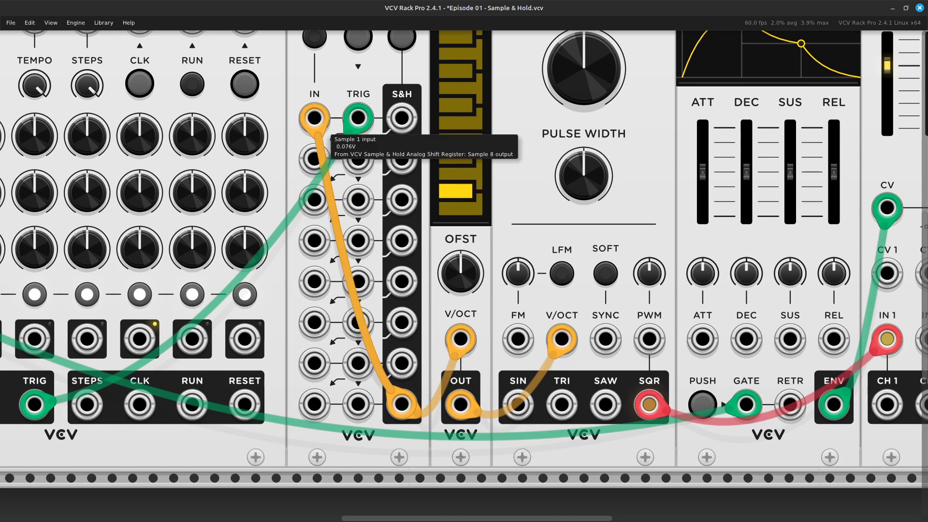
{"action": "left_click_drag", "start_coordinate": [315, 120], "coordinate": [358, 472]}
{"action": "scroll", "coordinate": [401, 140], "scroll_direction": "up", "scroll_amount": 2}
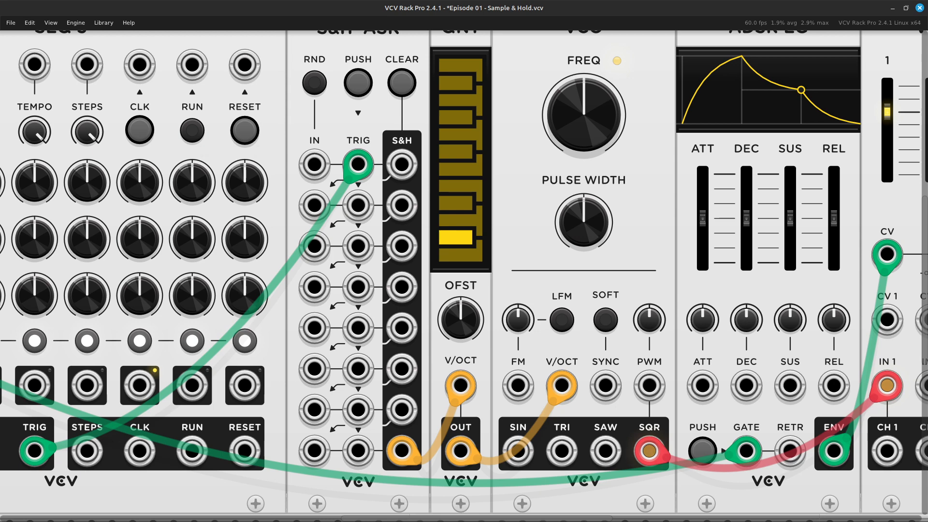
Initialize the S&H ASR module to its default settings.
{"action": "scroll", "coordinate": [372, 179], "scroll_direction": "down", "scroll_amount": 3}
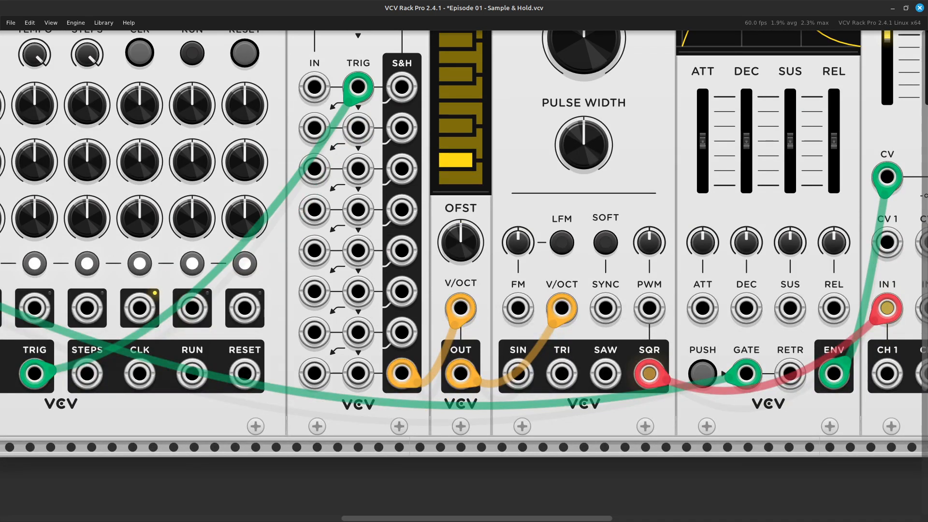
{"action": "right_click", "coordinate": [315, 395]}
{"action": "key", "text": "Down"}
{"action": "key", "text": "Down"}
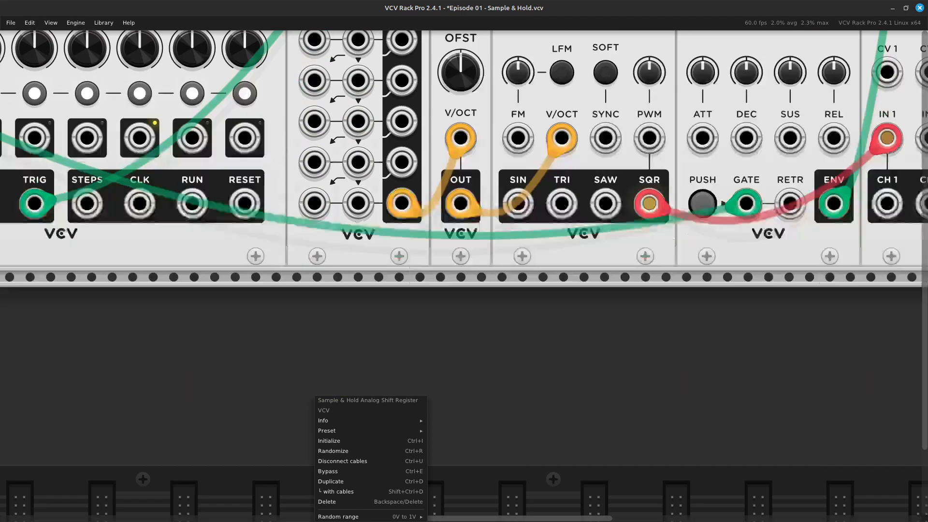
{"action": "key", "text": "Up"}
{"action": "key", "text": "Up"}
{"action": "mouse_move", "coordinate": [338, 430]}
{"action": "key", "text": "Up"}
{"action": "key", "text": "Up"}
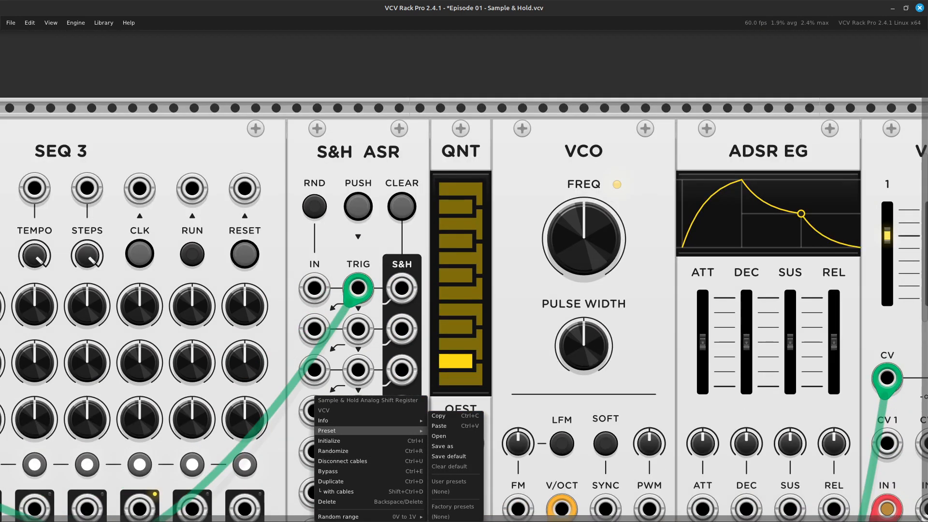
{"action": "left_click", "coordinate": [352, 144]}
{"action": "right_click", "coordinate": [352, 144]}
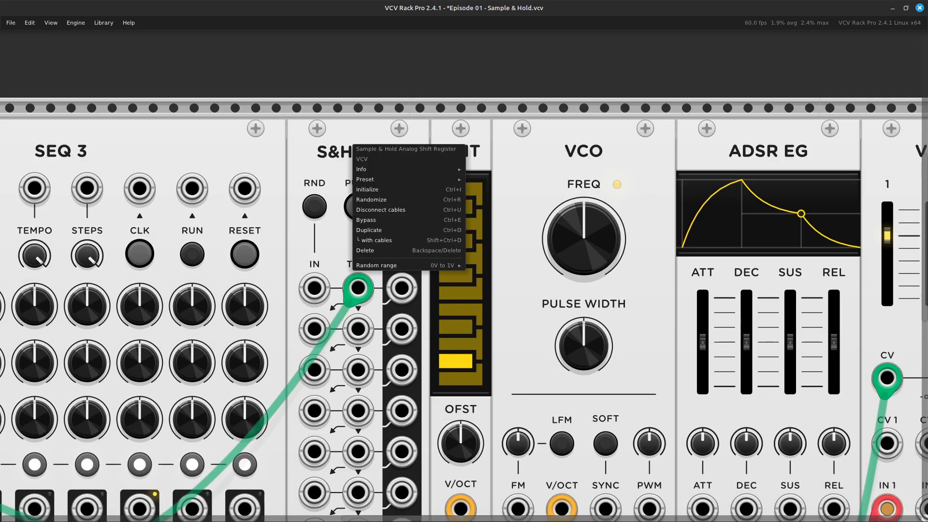
{"action": "mouse_move", "coordinate": [382, 179]}
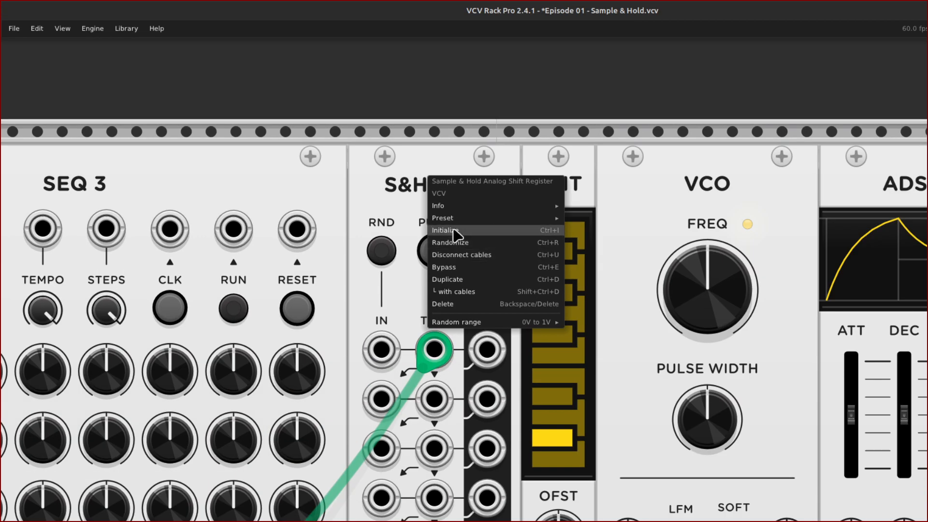
{"action": "left_click", "coordinate": [455, 233]}
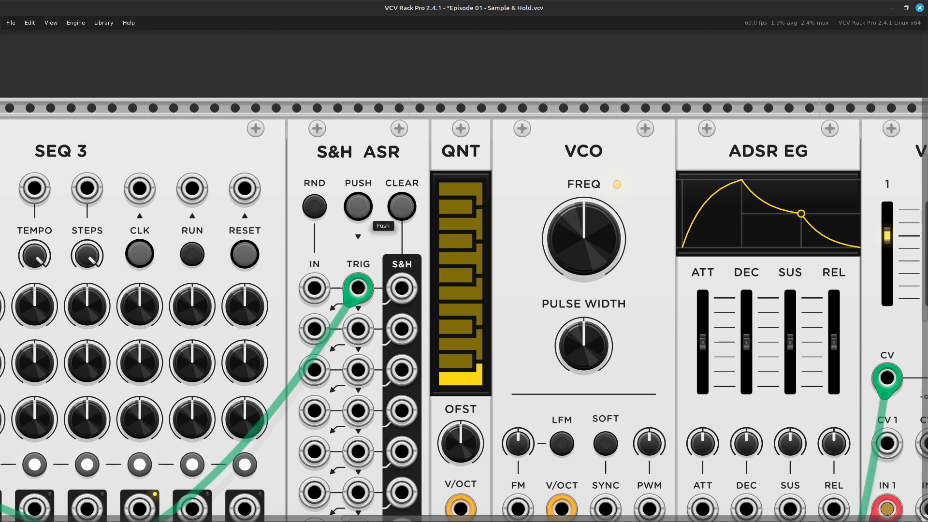
Turn on Randomize on the S&H ASR module and set its random range to 0V to 5V.
{"action": "right_click", "coordinate": [328, 241]}
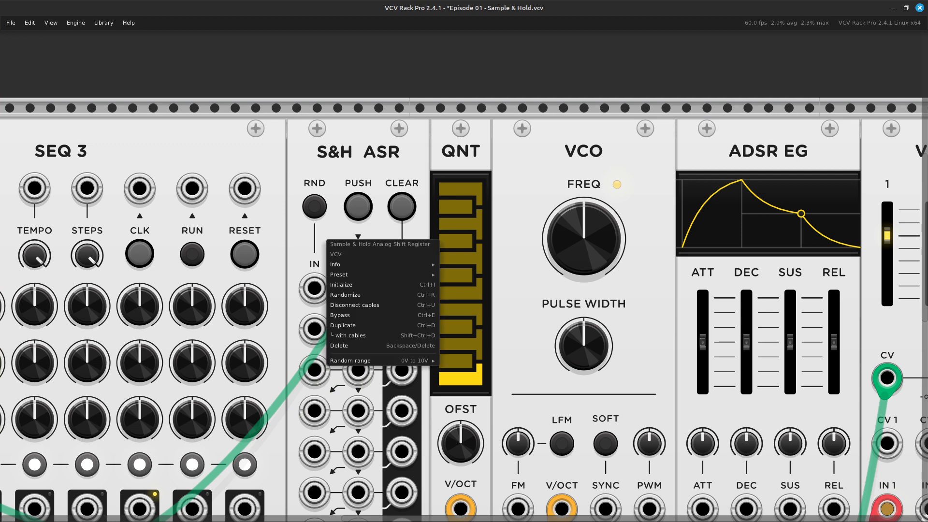
{"action": "mouse_move", "coordinate": [367, 264]}
{"action": "left_click", "coordinate": [316, 211]}
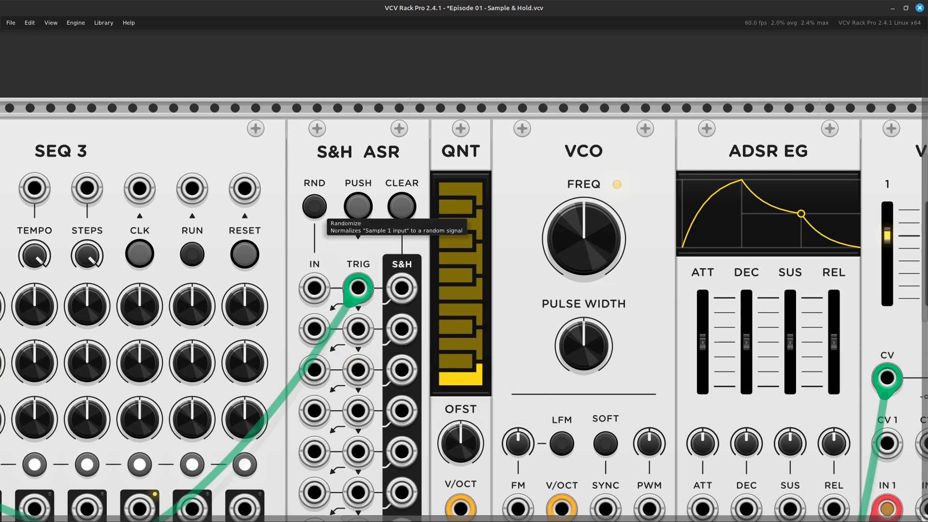
{"action": "left_click", "coordinate": [315, 210]}
{"action": "right_click", "coordinate": [327, 236]}
{"action": "mouse_move", "coordinate": [358, 356]}
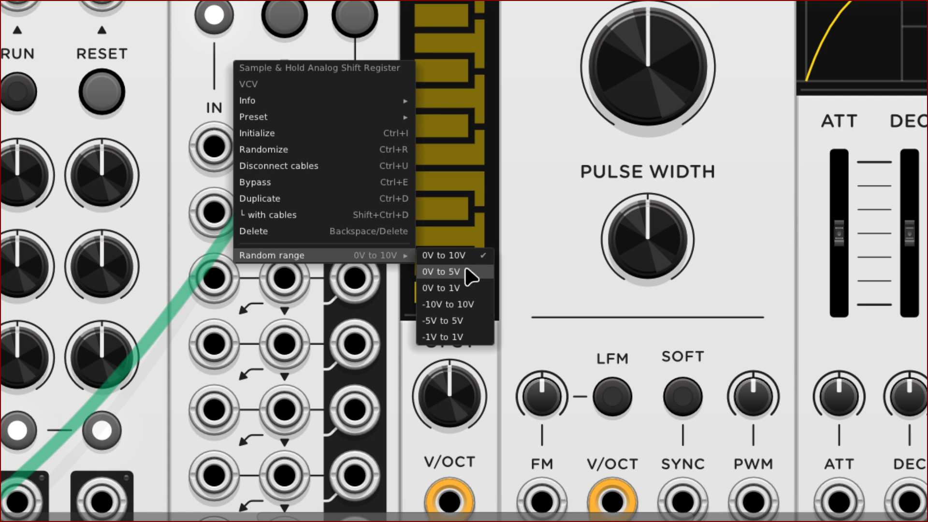
{"action": "left_click", "coordinate": [468, 272]}
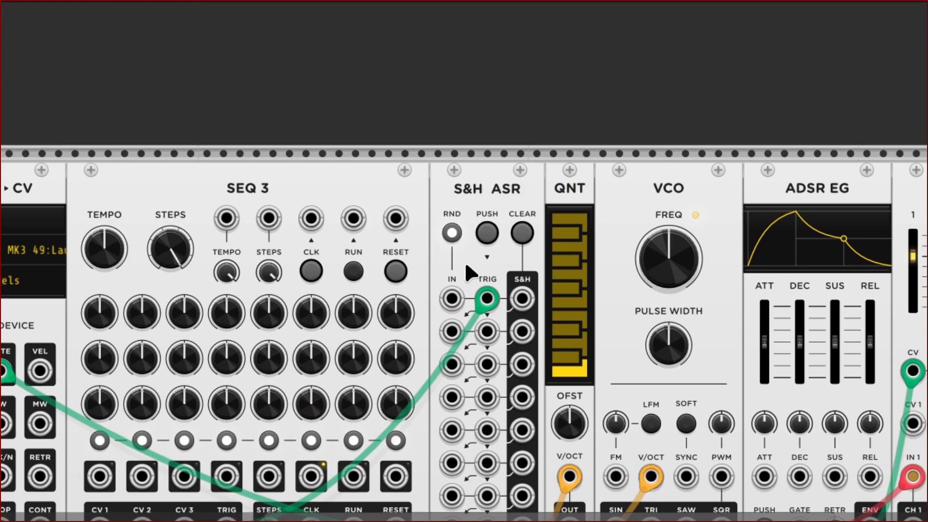
Manually push random samples through the S&H ASR register to its sample 8 output.
{"action": "scroll", "coordinate": [466, 264], "scroll_direction": "down", "scroll_amount": 4}
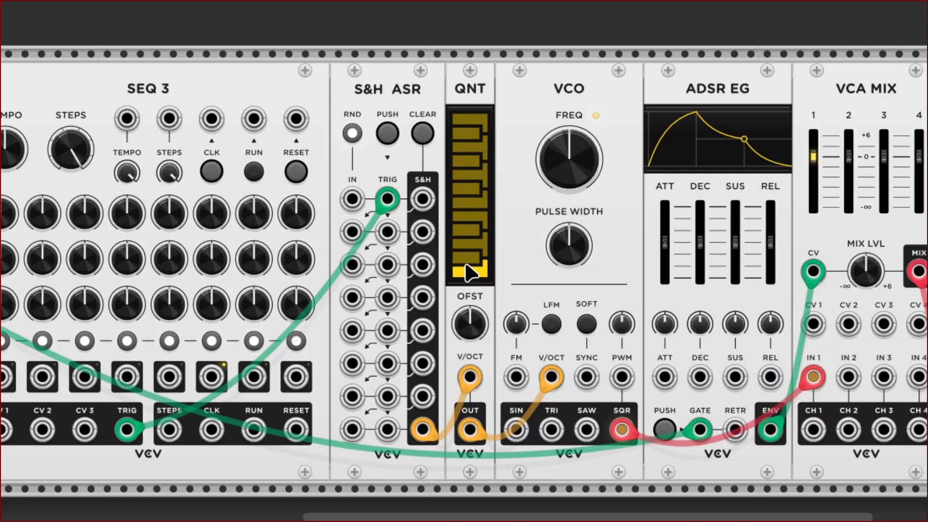
{"action": "scroll", "coordinate": [466, 262], "scroll_direction": "up", "scroll_amount": 6}
{"action": "scroll", "coordinate": [465, 262], "scroll_direction": "down", "scroll_amount": 4}
{"action": "scroll", "coordinate": [465, 263], "scroll_direction": "down", "scroll_amount": 1}
{"action": "scroll", "coordinate": [465, 263], "scroll_direction": "left", "scroll_amount": 3}
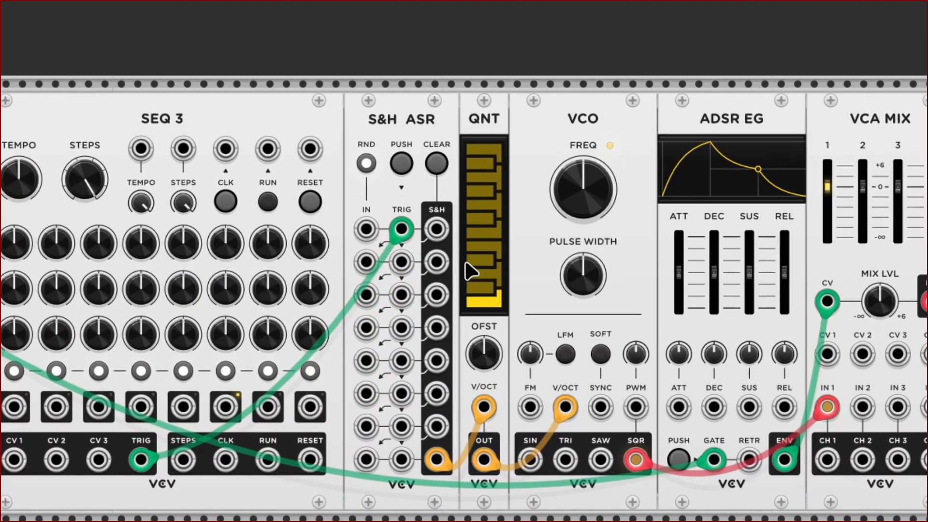
{"action": "scroll", "coordinate": [465, 263], "scroll_direction": "up", "scroll_amount": 3}
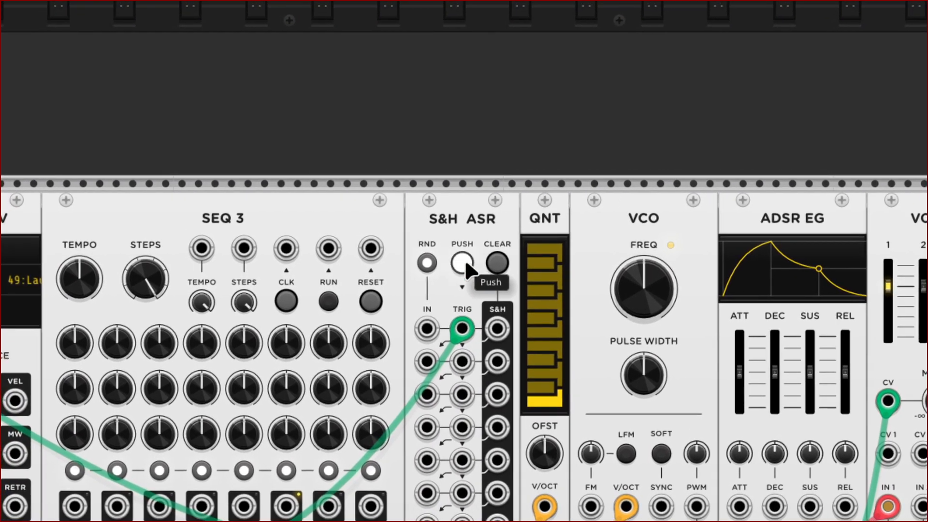
{"action": "left_click", "coordinate": [465, 263]}
{"action": "scroll", "coordinate": [465, 264], "scroll_direction": "down", "scroll_amount": 1}
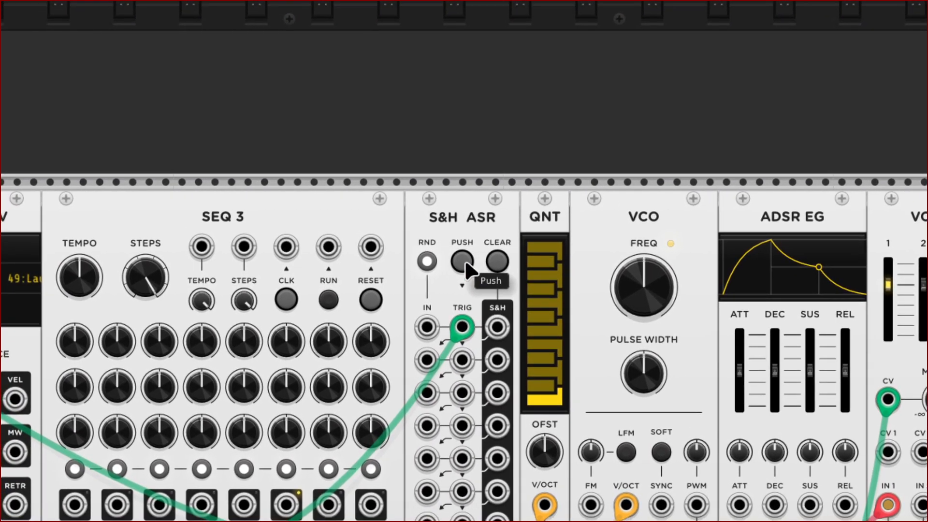
{"action": "scroll", "coordinate": [464, 270], "scroll_direction": "down", "scroll_amount": 6}
{"action": "scroll", "coordinate": [464, 270], "scroll_direction": "right", "scroll_amount": 1}
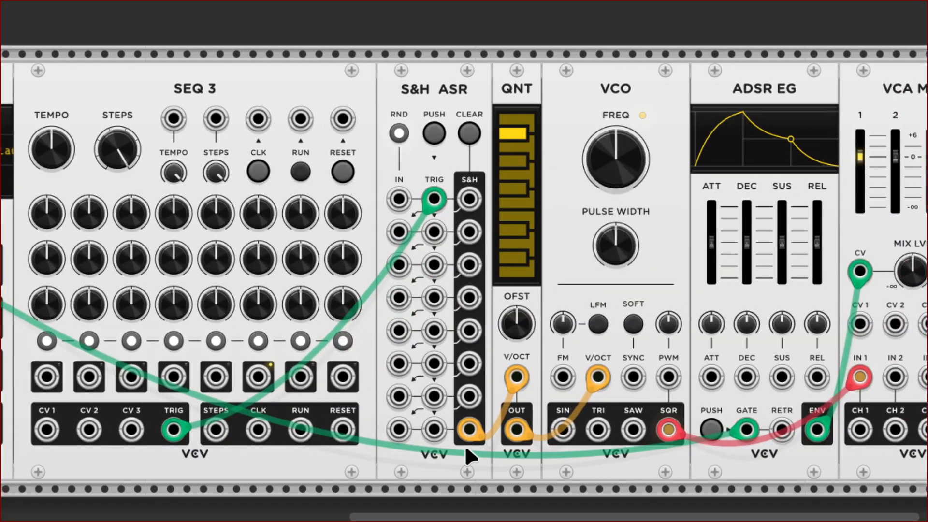
Patch a yellow feedback cable between the sample 1 input and sample 8 output of S&H ASR.
{"action": "scroll", "coordinate": [464, 259], "scroll_direction": "left", "scroll_amount": 3}
{"action": "scroll", "coordinate": [465, 259], "scroll_direction": "up", "scroll_amount": 3}
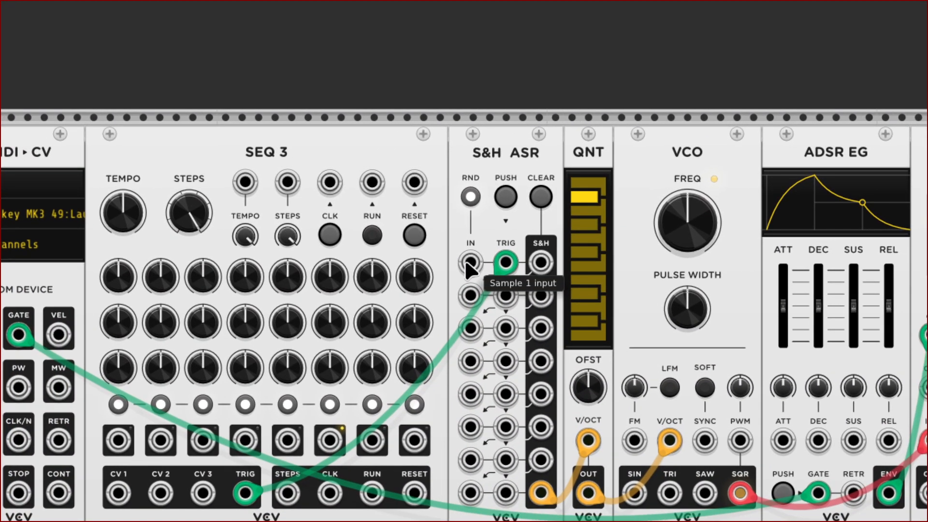
{"action": "right_click", "coordinate": [464, 267]}
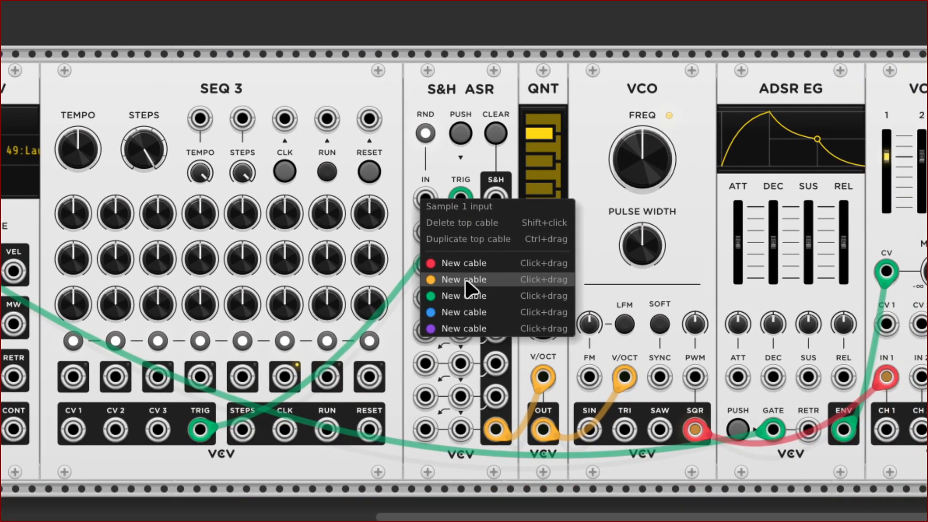
{"action": "left_click_drag", "start_coordinate": [465, 281], "coordinate": [478, 432]}
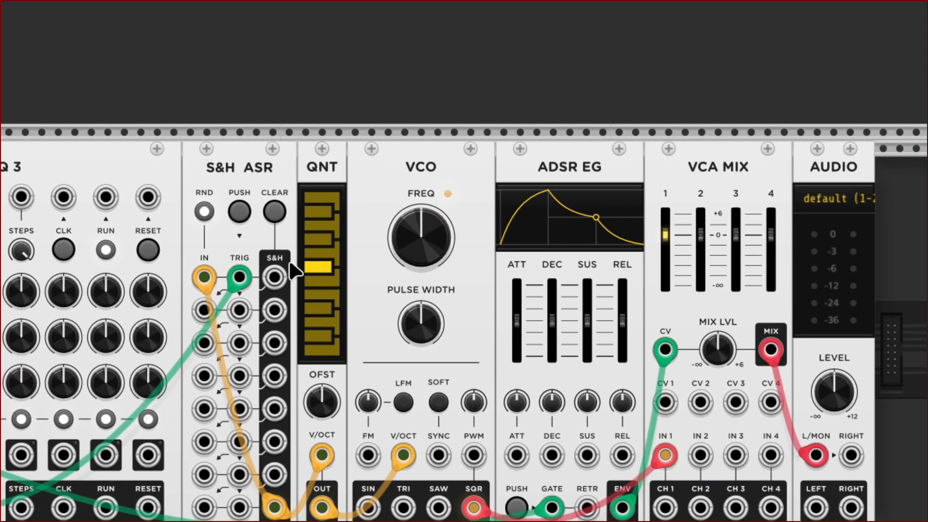
Lower the output level on the AUDIO module to slightly below -9.4 dB.
{"action": "scroll", "coordinate": [329, 267], "scroll_direction": "up", "scroll_amount": 1}
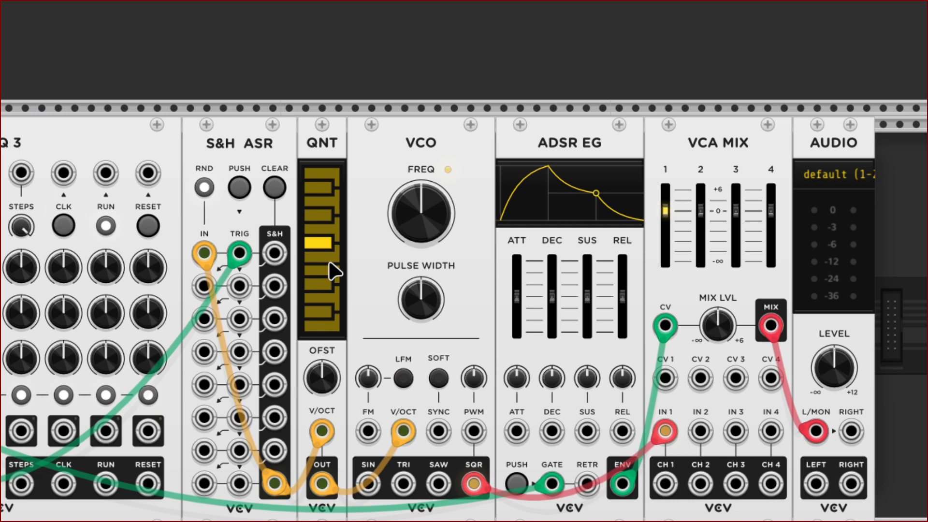
{"action": "scroll", "coordinate": [338, 272], "scroll_direction": "down", "scroll_amount": 1}
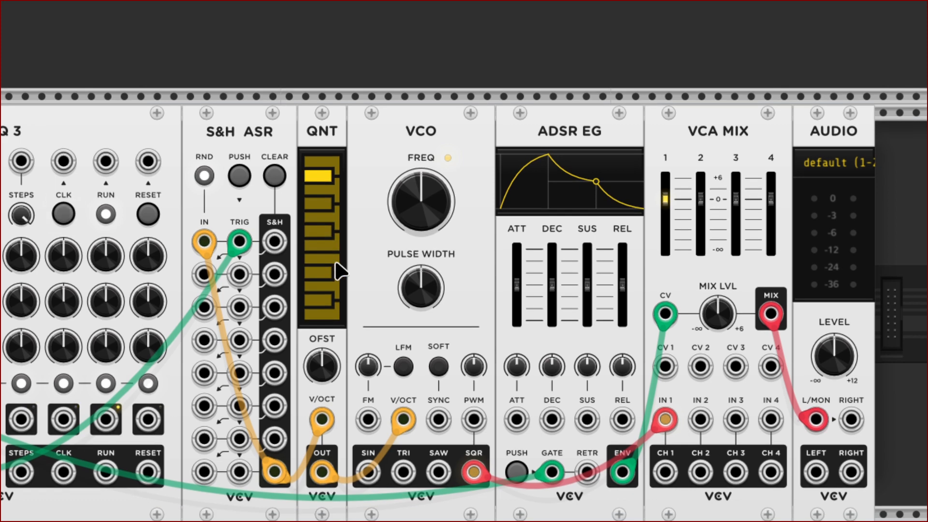
{"action": "scroll", "coordinate": [335, 263], "scroll_direction": "down", "scroll_amount": 2}
{"action": "scroll", "coordinate": [336, 263], "scroll_direction": "right", "scroll_amount": 10}
{"action": "scroll", "coordinate": [465, 333], "scroll_direction": "left", "scroll_amount": 1}
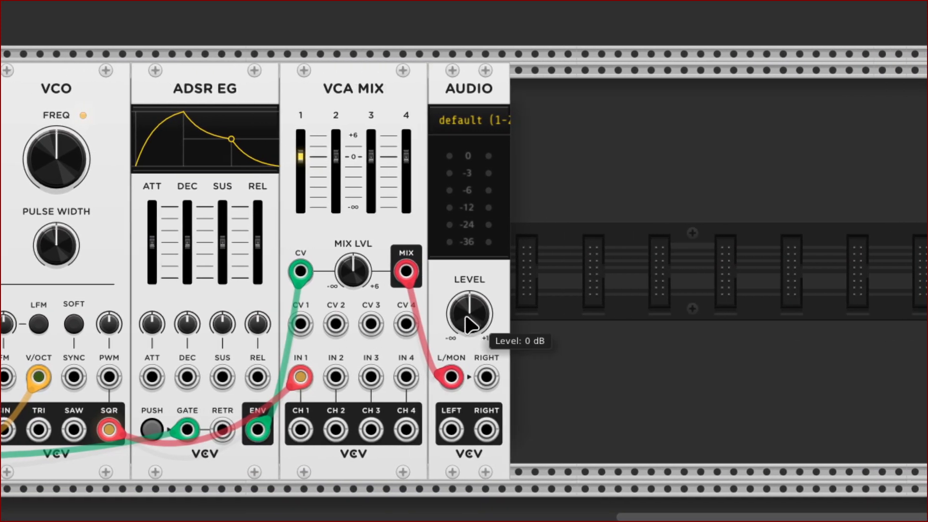
{"action": "scroll", "coordinate": [466, 318], "scroll_direction": "left", "scroll_amount": 11}
{"action": "scroll", "coordinate": [465, 318], "scroll_direction": "right", "scroll_amount": 4}
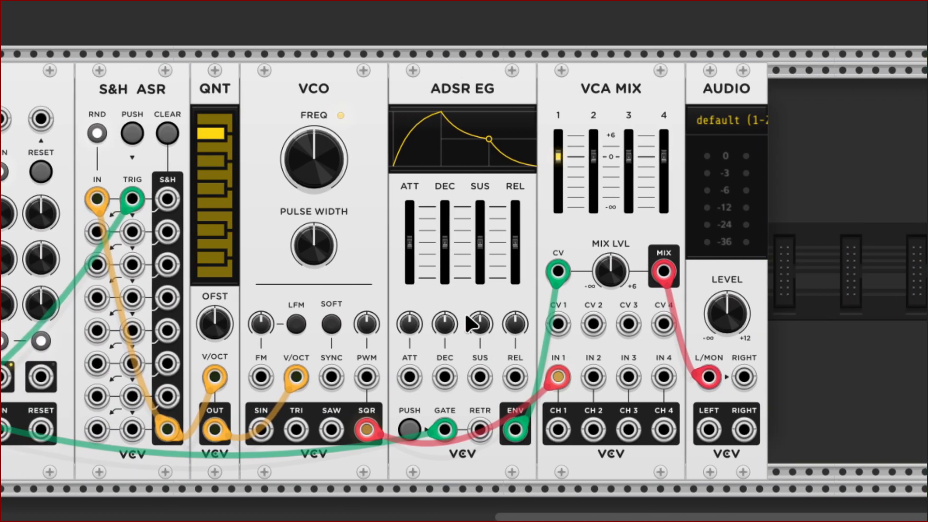
{"action": "scroll", "coordinate": [465, 313], "scroll_direction": "left", "scroll_amount": 6}
{"action": "scroll", "coordinate": [465, 314], "scroll_direction": "right", "scroll_amount": 12}
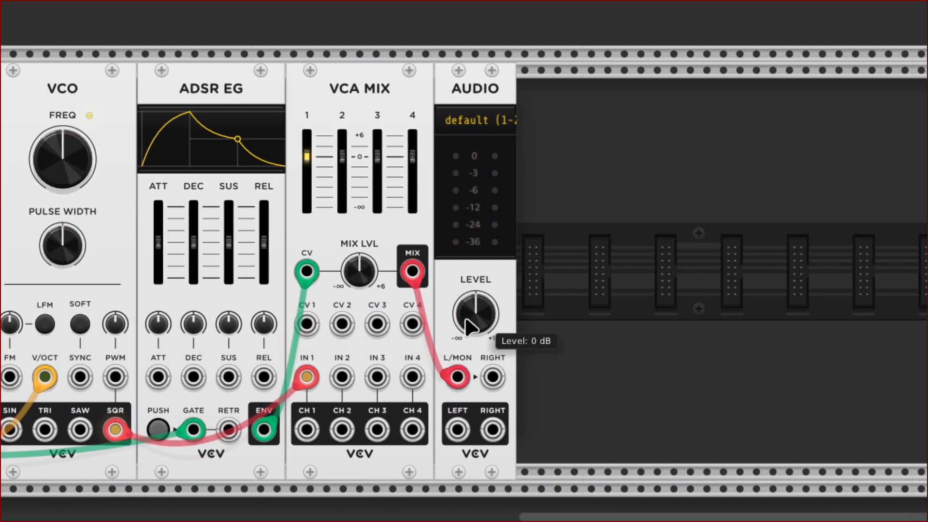
{"action": "left_click_drag", "start_coordinate": [464, 318], "coordinate": [464, 360]}
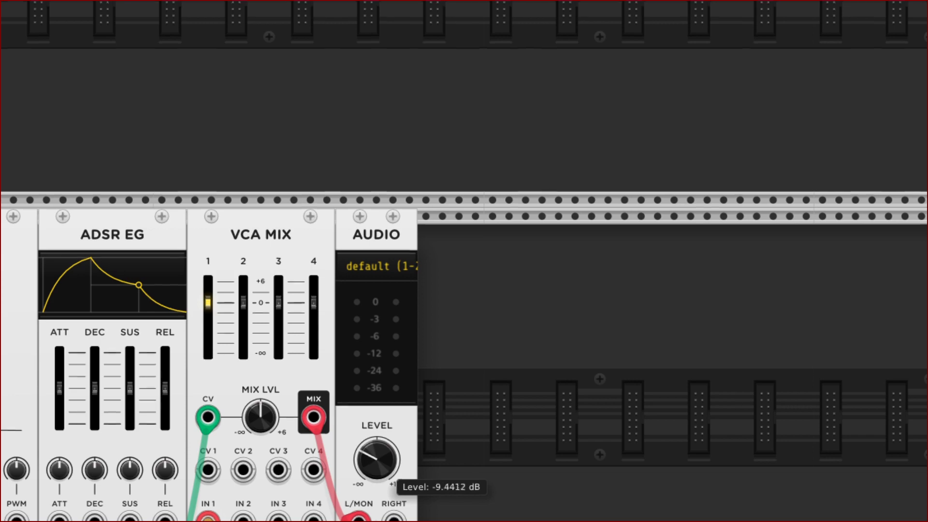
{"action": "left_click_drag", "start_coordinate": [379, 460], "coordinate": [379, 464]}
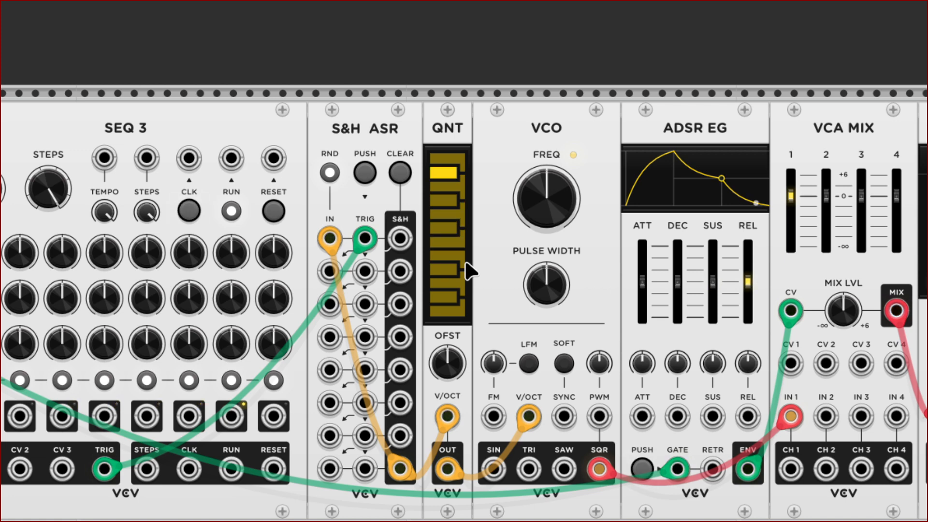
Stop the SEQ 3 sequencer so it no longer clocks the S&H ASR module.
{"action": "scroll", "coordinate": [444, 266], "scroll_direction": "left", "scroll_amount": 1}
{"action": "scroll", "coordinate": [424, 266], "scroll_direction": "down", "scroll_amount": 2}
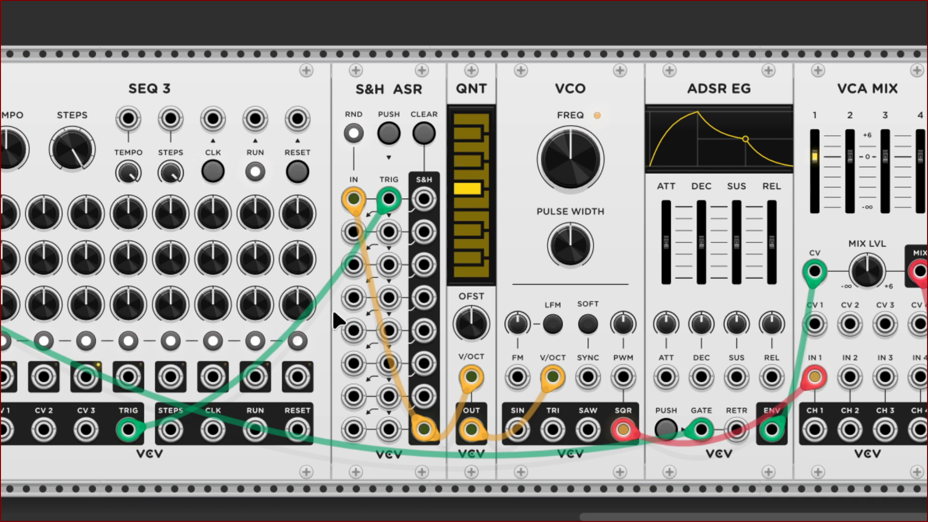
{"action": "scroll", "coordinate": [349, 261], "scroll_direction": "up", "scroll_amount": 4}
{"action": "scroll", "coordinate": [348, 262], "scroll_direction": "down", "scroll_amount": 3}
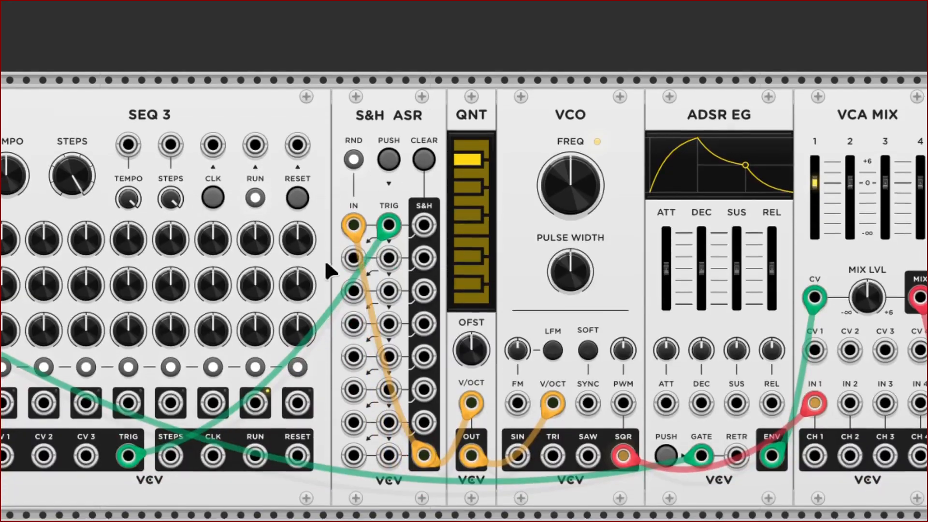
{"action": "scroll", "coordinate": [348, 264], "scroll_direction": "up", "scroll_amount": 2}
{"action": "left_click", "coordinate": [254, 261]}
{"action": "scroll", "coordinate": [384, 258], "scroll_direction": "down", "scroll_amount": 3}
{"action": "scroll", "coordinate": [428, 270], "scroll_direction": "down", "scroll_amount": 1}
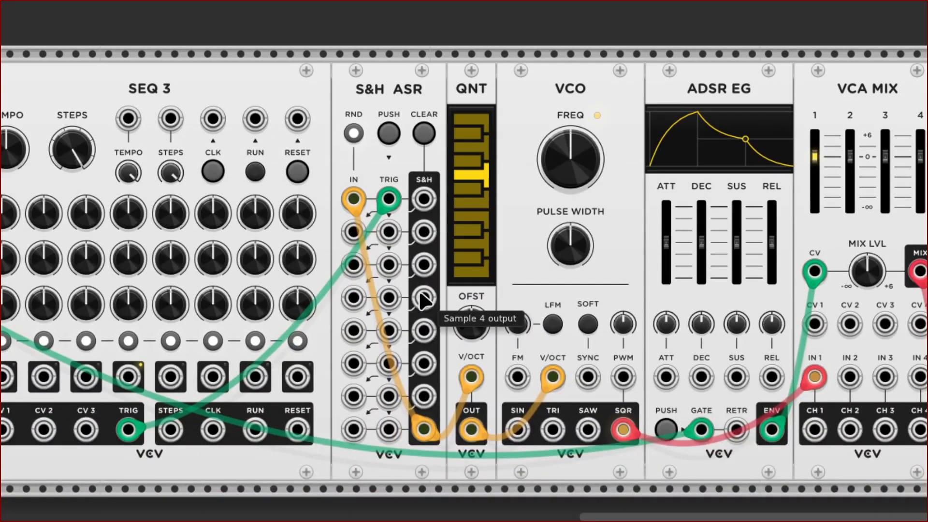
Move the ADSR EG, VCA MIX and AUDIO modules together away from the VCO to open a gap, and deselect them.
{"action": "scroll", "coordinate": [338, 264], "scroll_direction": "up", "scroll_amount": 2}
{"action": "scroll", "coordinate": [338, 261], "scroll_direction": "down", "scroll_amount": 2}
{"action": "scroll", "coordinate": [384, 305], "scroll_direction": "right", "scroll_amount": 8}
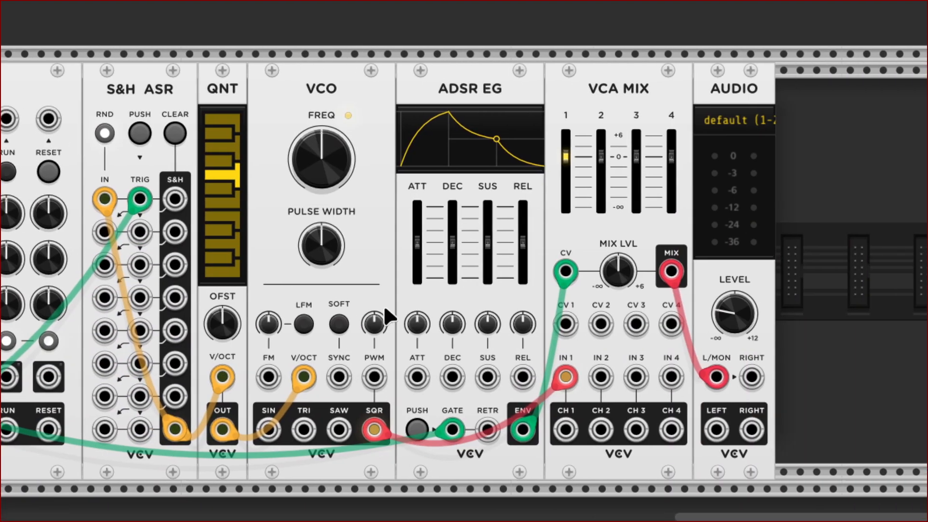
{"action": "scroll", "coordinate": [384, 309], "scroll_direction": "down", "scroll_amount": 5}
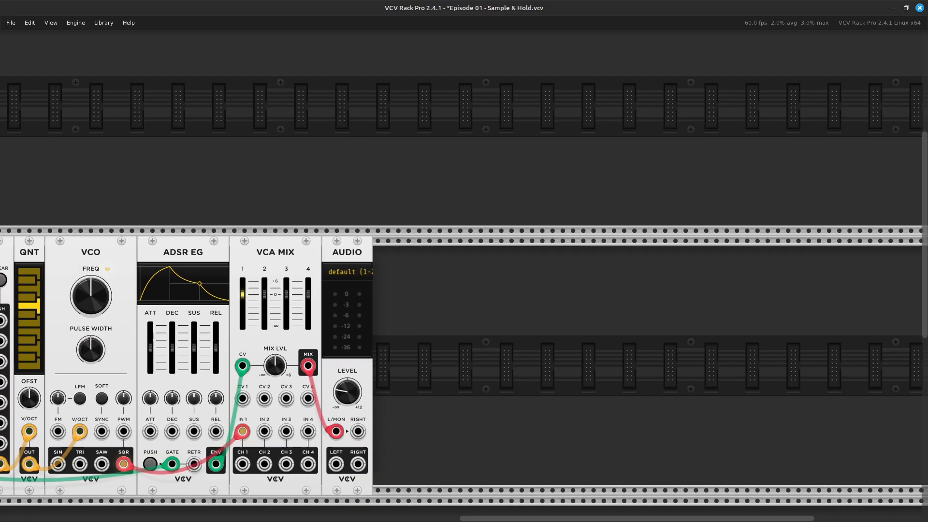
{"action": "scroll", "coordinate": [474, 300], "scroll_direction": "up", "scroll_amount": 5}
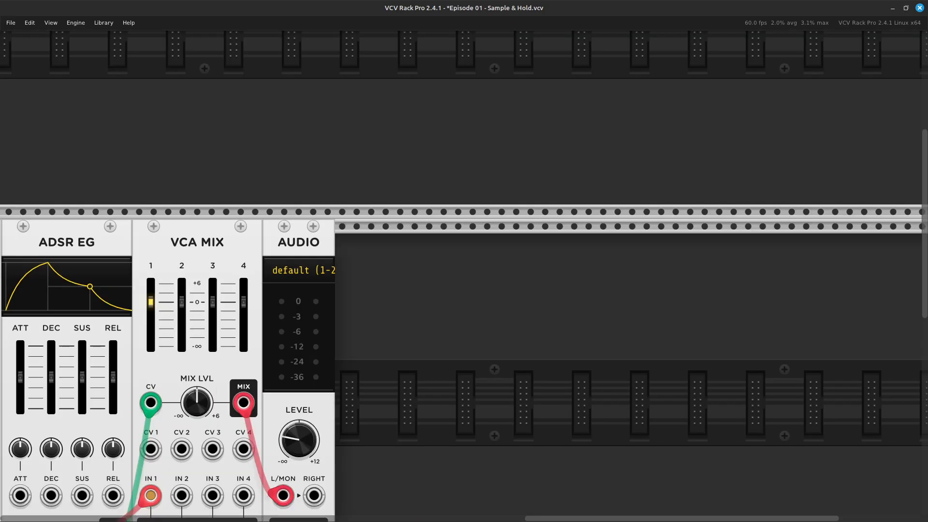
{"action": "scroll", "coordinate": [463, 339], "scroll_direction": "left", "scroll_amount": 3}
{"action": "scroll", "coordinate": [463, 338], "scroll_direction": "down", "scroll_amount": 3}
{"action": "scroll", "coordinate": [464, 290], "scroll_direction": "left", "scroll_amount": 3}
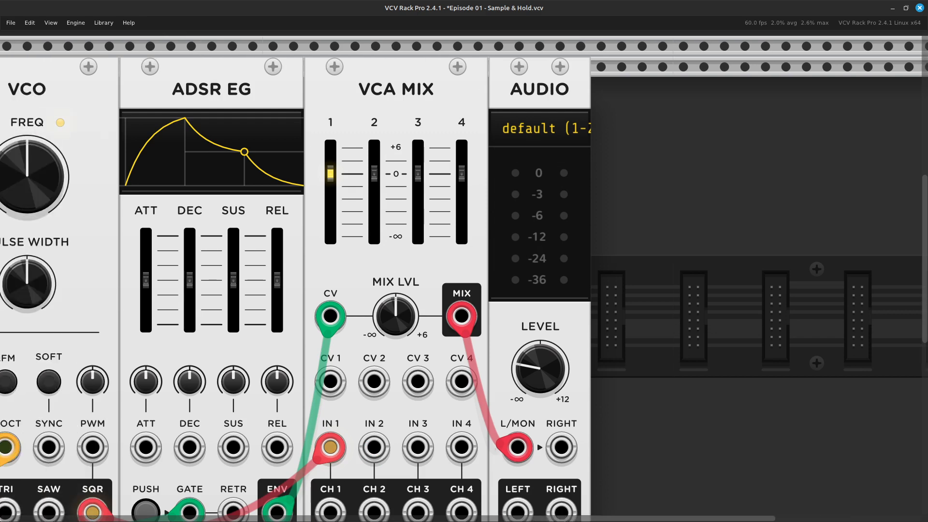
{"action": "left_click_drag", "start_coordinate": [126, 145], "coordinate": [805, 145]}
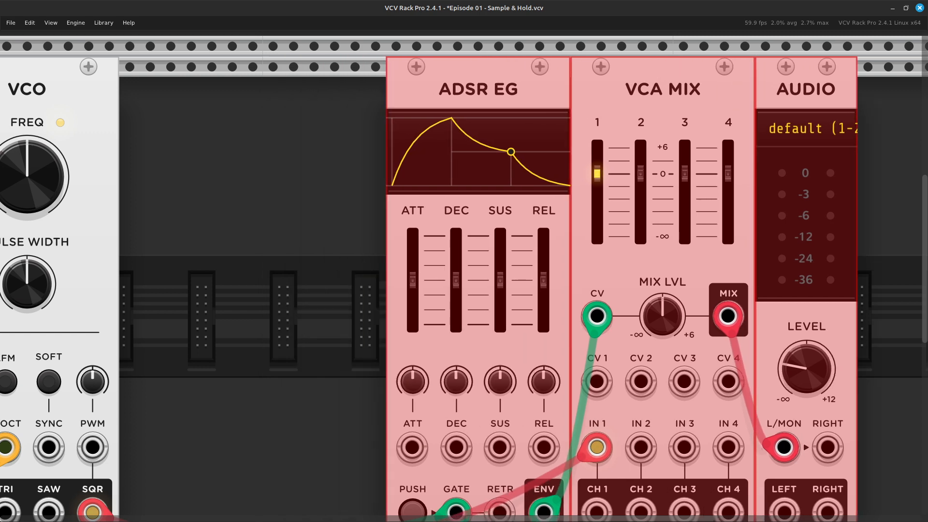
{"action": "key", "text": "ctrl+shift+a"}
Duplicate the QNT and VCO modules together with their connecting cable into the gap before the ADSR EG module.
{"action": "scroll", "coordinate": [464, 290], "scroll_direction": "left", "scroll_amount": 8}
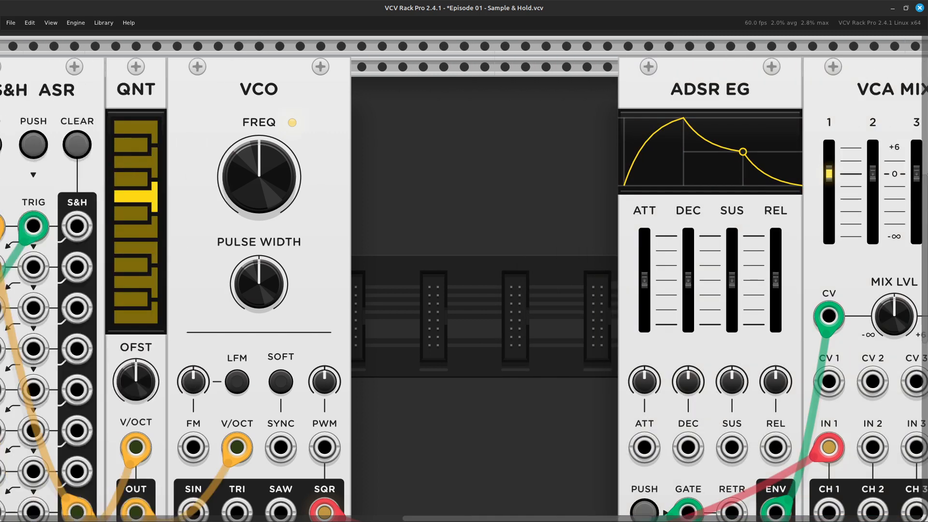
{"action": "left_click", "coordinate": [425, 290], "text": "shift"}
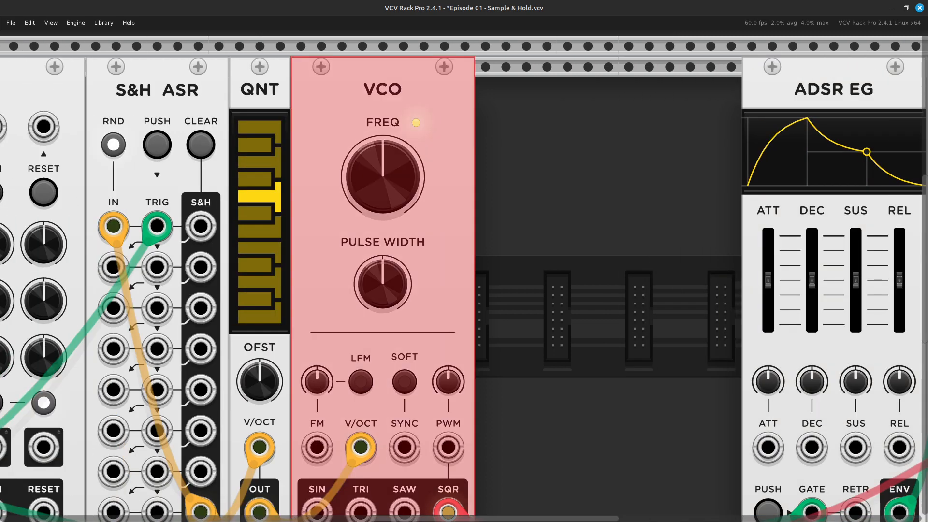
{"action": "left_click", "coordinate": [259, 99], "text": "shift"}
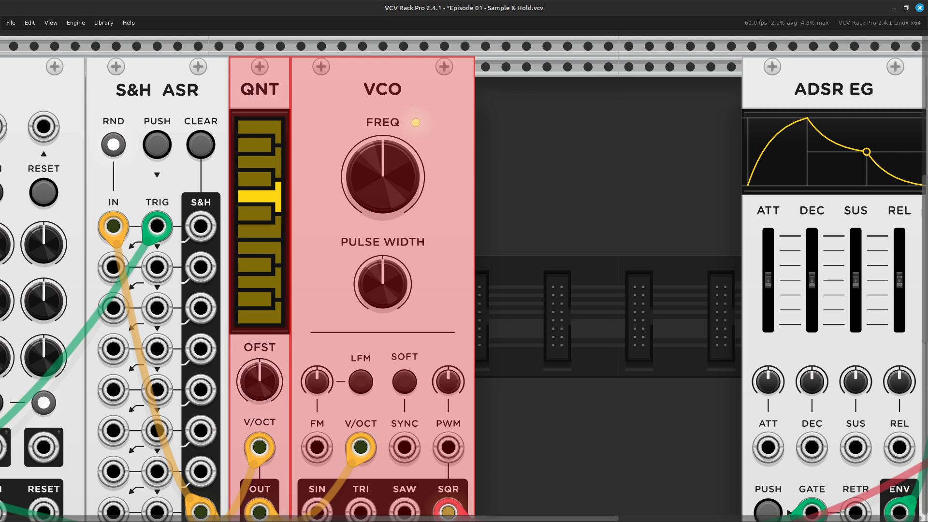
{"action": "left_click", "coordinate": [599, 217]}
{"action": "key", "text": "ctrl+v"}
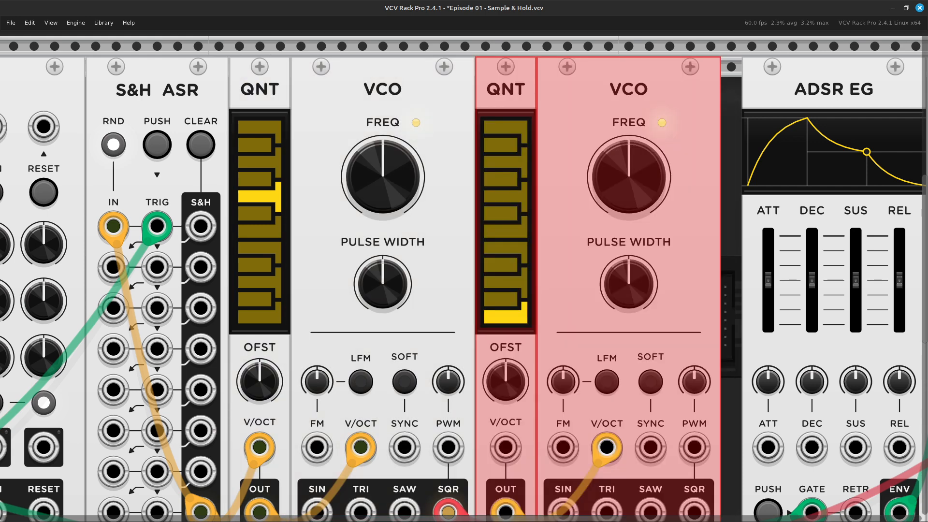
Move the ADSR EG, VCA MIX and AUDIO modules together flush against the second VCO and deselect them.
{"action": "scroll", "coordinate": [463, 281], "scroll_direction": "right", "scroll_amount": 10}
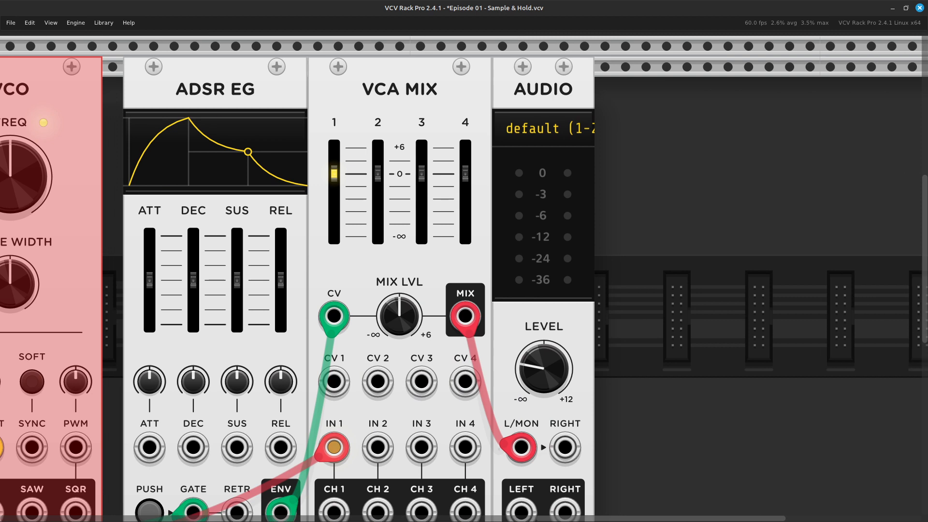
{"action": "left_click", "coordinate": [754, 202]}
{"action": "left_click", "coordinate": [543, 97], "text": "shift"}
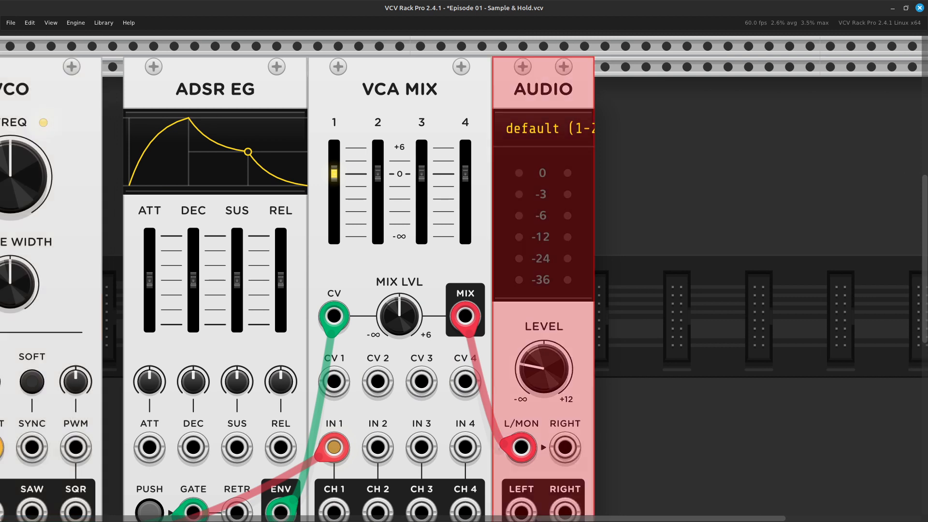
{"action": "left_click", "coordinate": [400, 97], "text": "shift"}
{"action": "left_click", "coordinate": [215, 97], "text": "shift"}
{"action": "left_click_drag", "start_coordinate": [215, 96], "coordinate": [195, 97]}
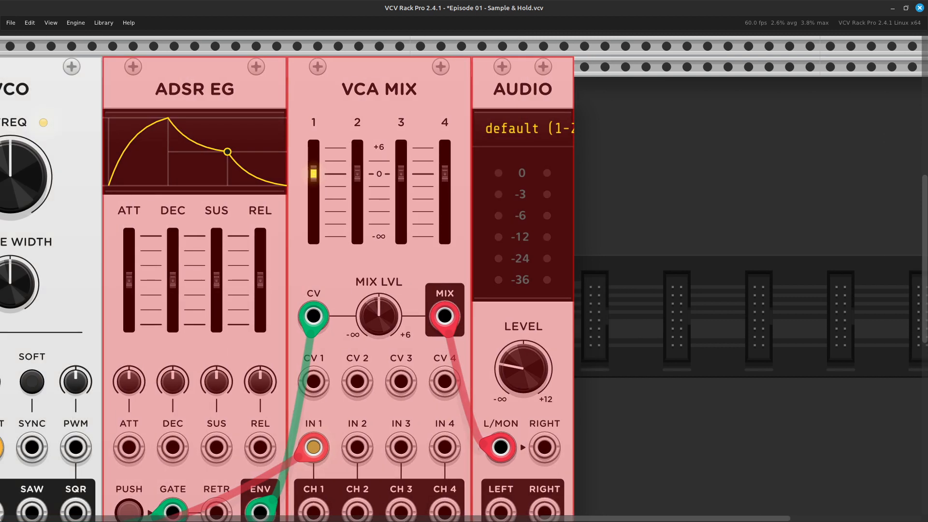
{"action": "left_click", "coordinate": [667, 208]}
Move the feedback cable and the first QNT's pitch cable from the S&H ASR's sample 8 output to its sample 4 output.
{"action": "key", "text": "Left"}
{"action": "key", "text": "Down"}
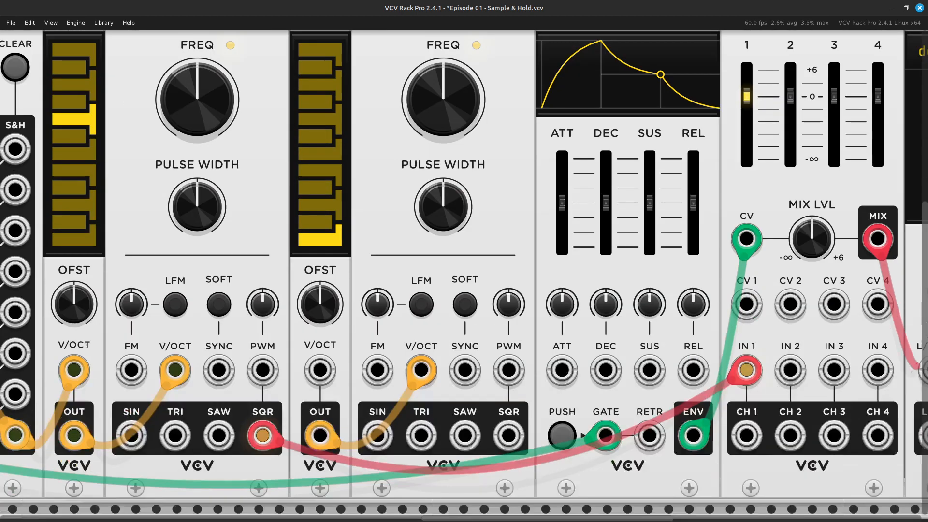
{"action": "key", "text": "Left"}
{"action": "key", "text": "Down"}
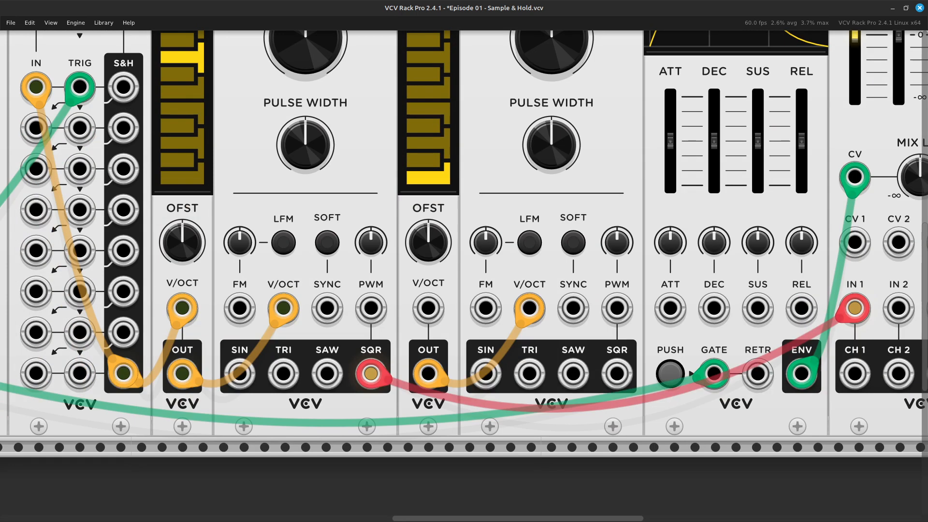
{"action": "key", "text": "Left"}
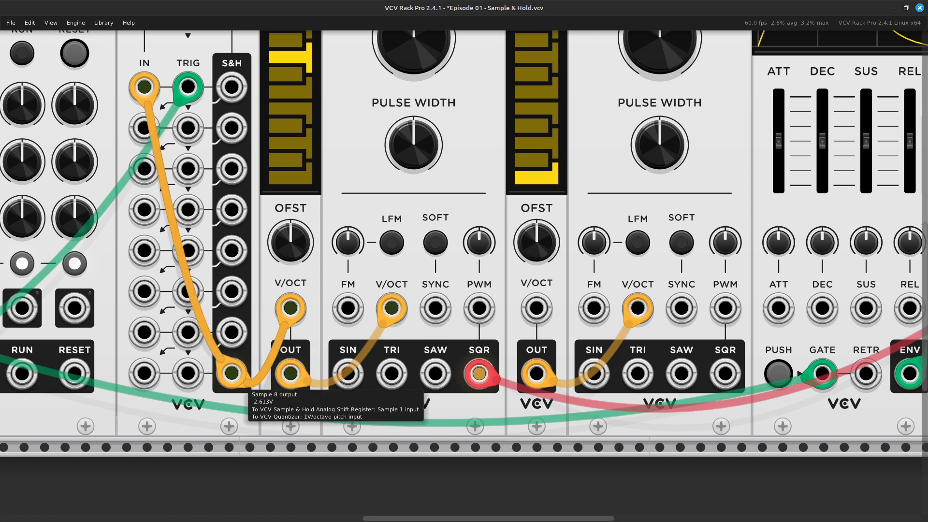
{"action": "left_click_drag", "start_coordinate": [232, 373], "coordinate": [233, 211]}
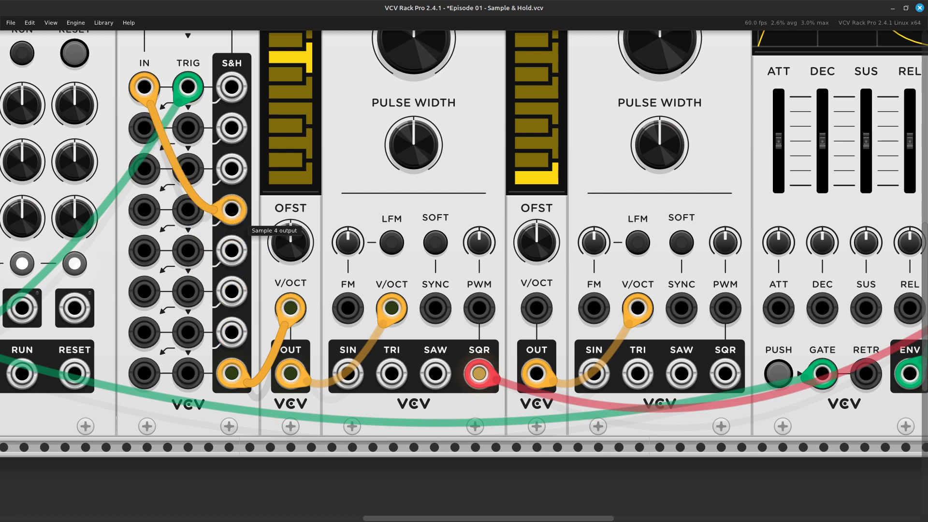
{"action": "left_click_drag", "start_coordinate": [232, 375], "coordinate": [233, 212]}
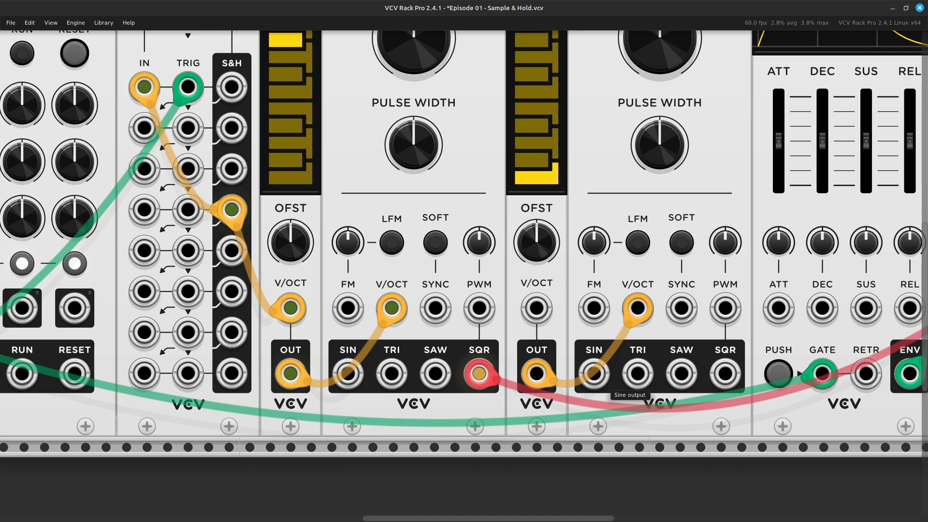
Patch a red cable from the second VCO's SIN output to the IN 2 input of VCA MIX.
{"action": "right_click", "coordinate": [590, 376]}
{"action": "left_click_drag", "start_coordinate": [614, 405], "coordinate": [604, 308]}
{"action": "scroll", "coordinate": [598, 435], "scroll_direction": "right", "scroll_amount": 5}
{"action": "scroll", "coordinate": [619, 406], "scroll_direction": "right", "scroll_amount": 1}
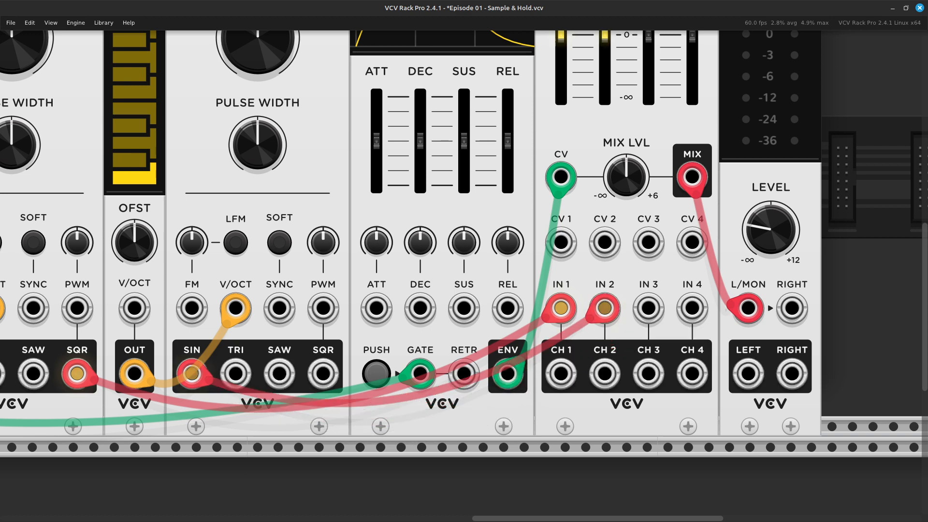
Patch a yellow cable between the second QNT's V/OCT input and the sample 8 output of S&H ASR.
{"action": "scroll", "coordinate": [604, 308], "scroll_direction": "left", "scroll_amount": 7}
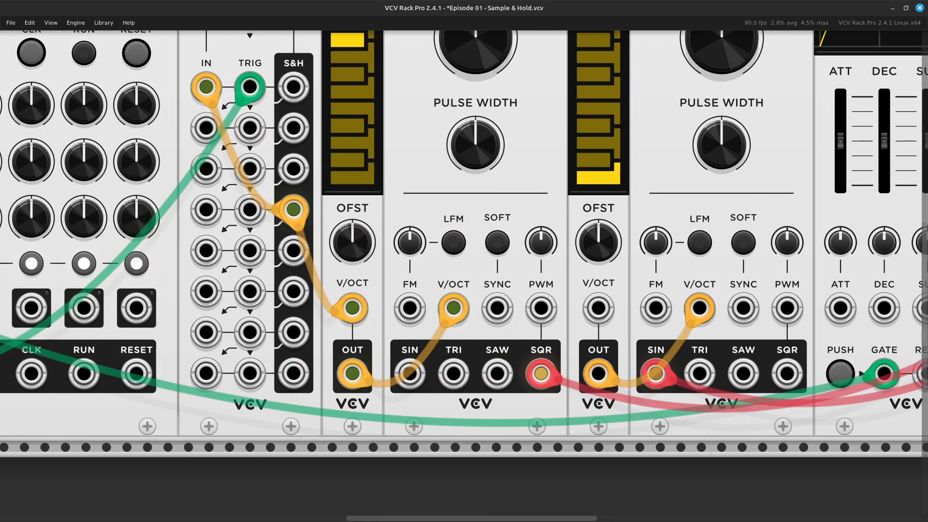
{"action": "right_click", "coordinate": [597, 311]}
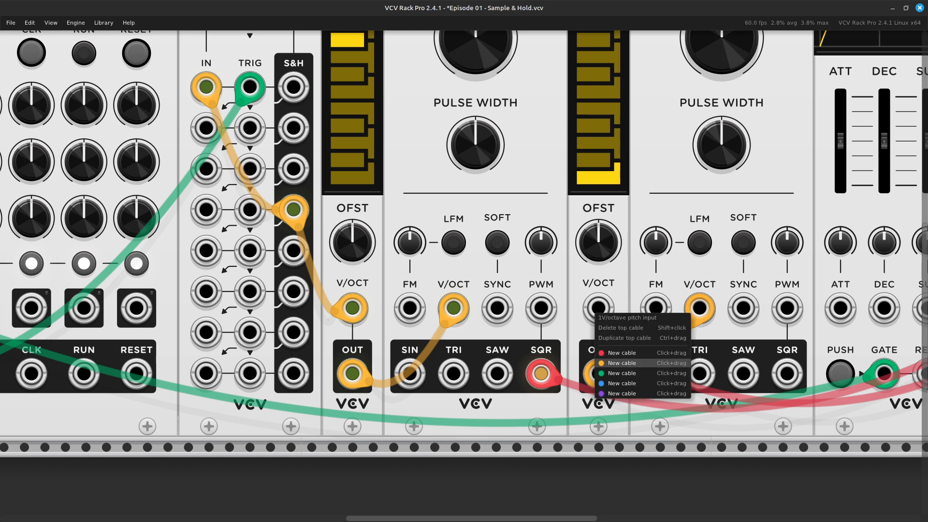
{"action": "left_click_drag", "start_coordinate": [621, 363], "coordinate": [442, 382]}
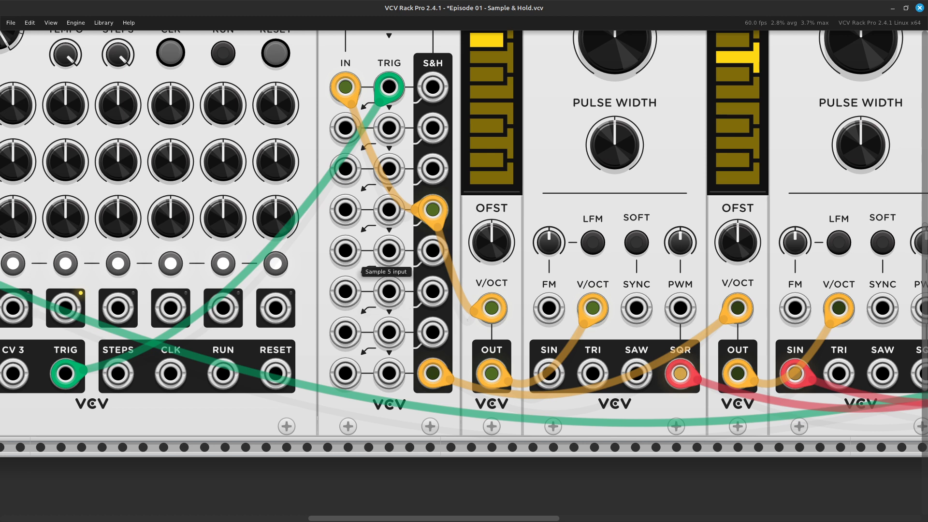
Patch a second yellow feedback cable between the sample 5 input and sample 8 output of S&H ASR.
{"action": "right_click", "coordinate": [346, 250]}
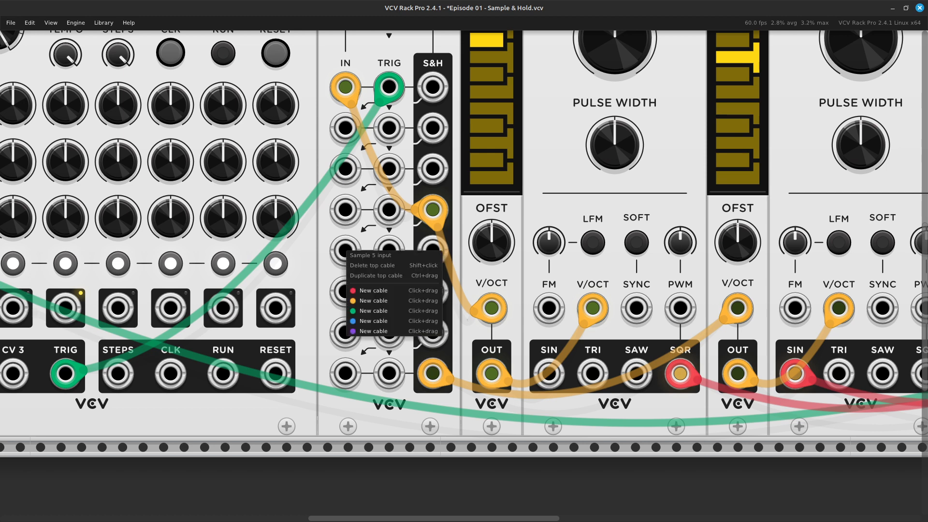
{"action": "left_click", "coordinate": [375, 301]}
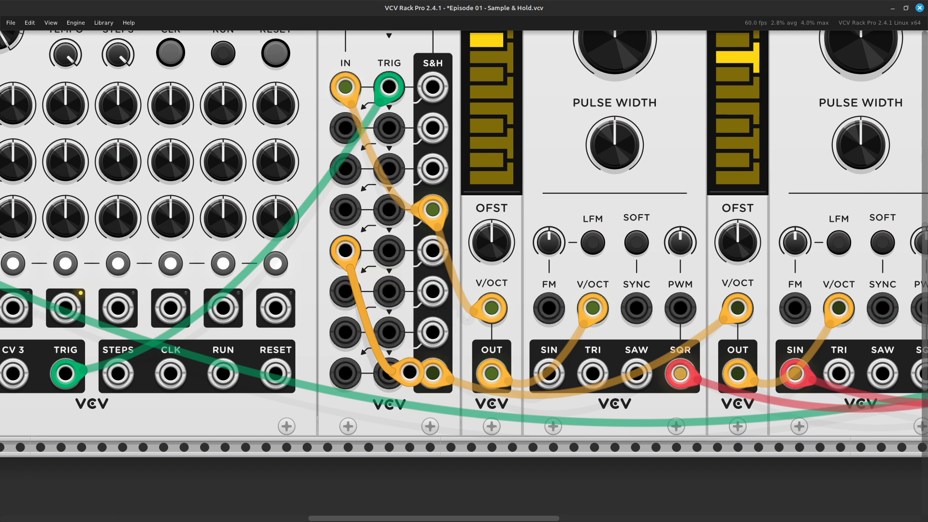
{"action": "left_click", "coordinate": [437, 380]}
Start the SEQ 3 sequencer to play both shift register loops through the two VCOs.
{"action": "scroll", "coordinate": [437, 379], "scroll_direction": "up", "scroll_amount": 3}
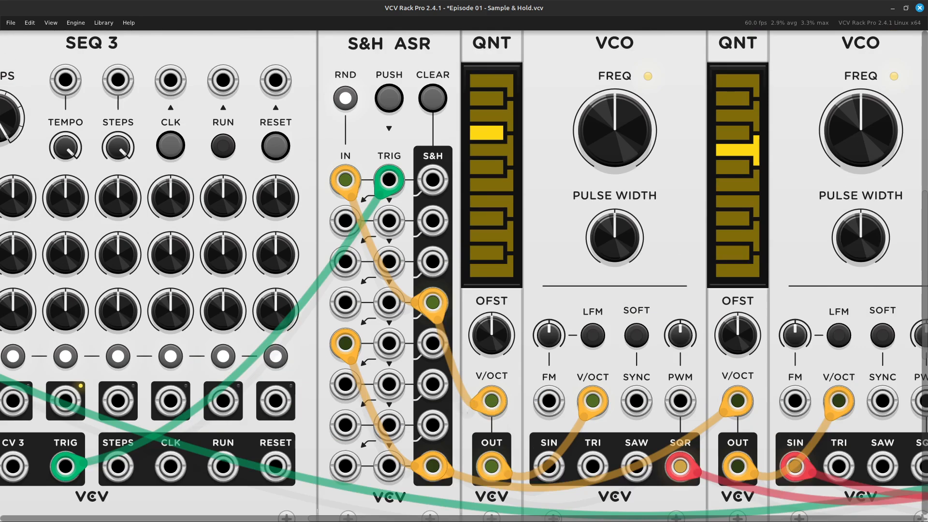
{"action": "key", "text": "ctrl+minus"}
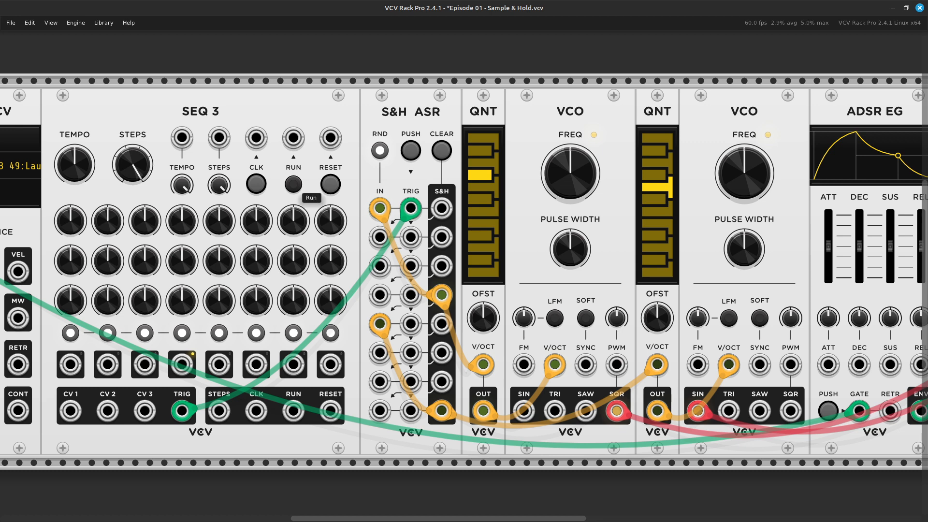
{"action": "left_click", "coordinate": [293, 184]}
Move the first QNT's pitch cable and the sample 1 feedback cable from the sample 4 output to the sample 3 output.
{"action": "scroll", "coordinate": [461, 275], "scroll_direction": "up", "scroll_amount": 5}
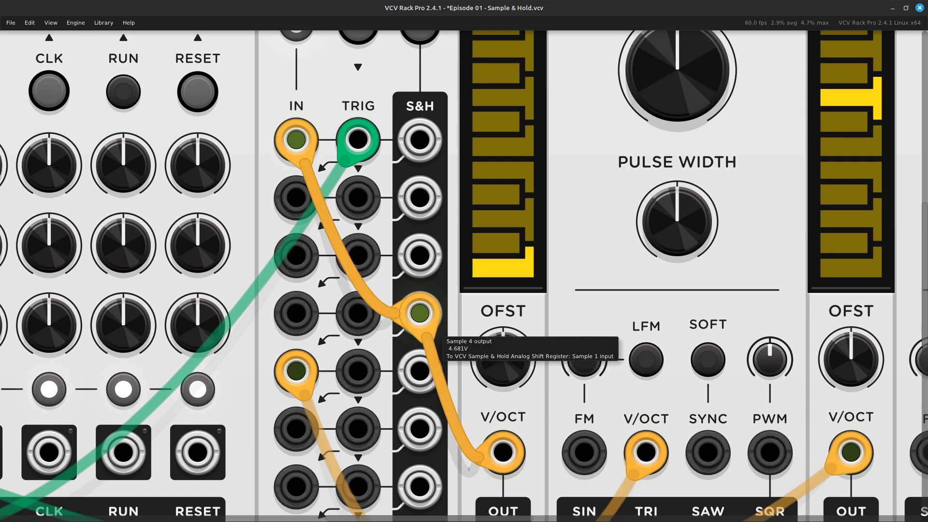
{"action": "left_click_drag", "start_coordinate": [419, 313], "coordinate": [419, 255]}
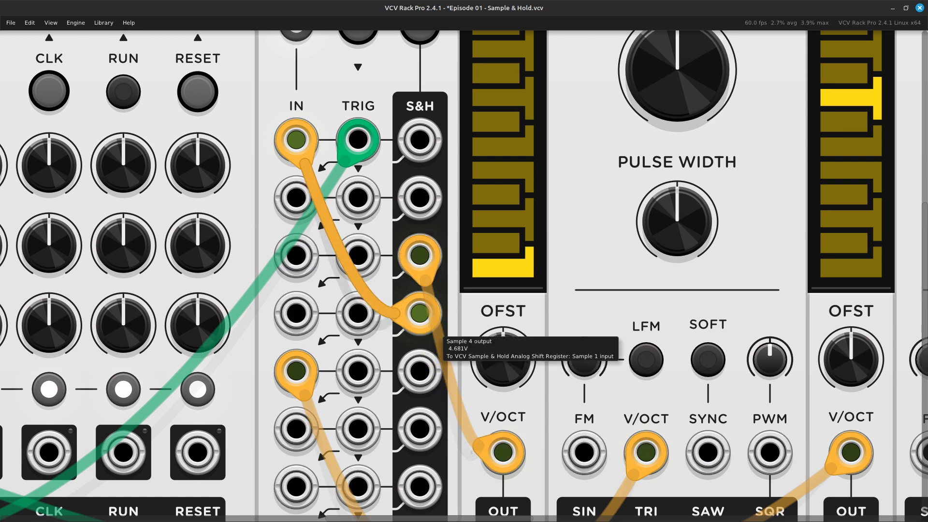
{"action": "left_click_drag", "start_coordinate": [419, 313], "coordinate": [419, 255]}
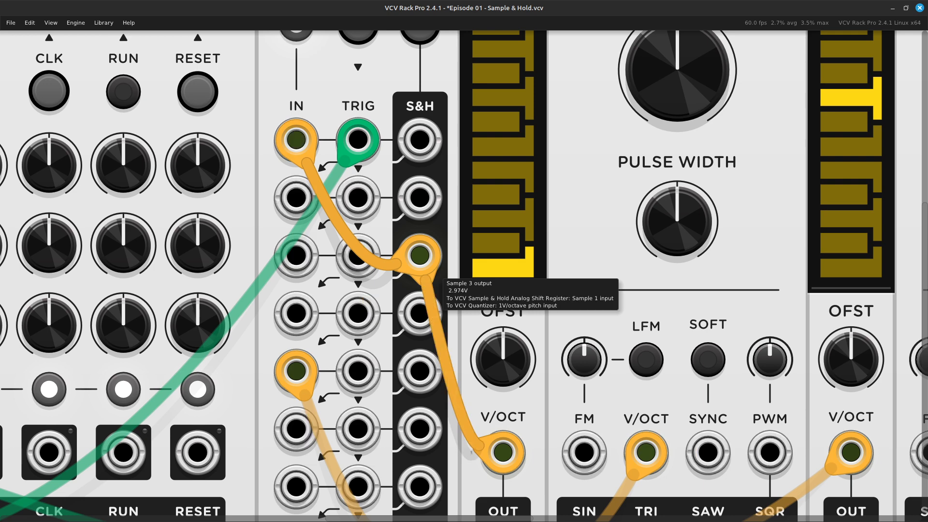
Move the second loop's feedback cable from the sample 5 input to the sample 4 input of S&H ASR.
{"action": "left_click_drag", "start_coordinate": [302, 382], "coordinate": [309, 331]}
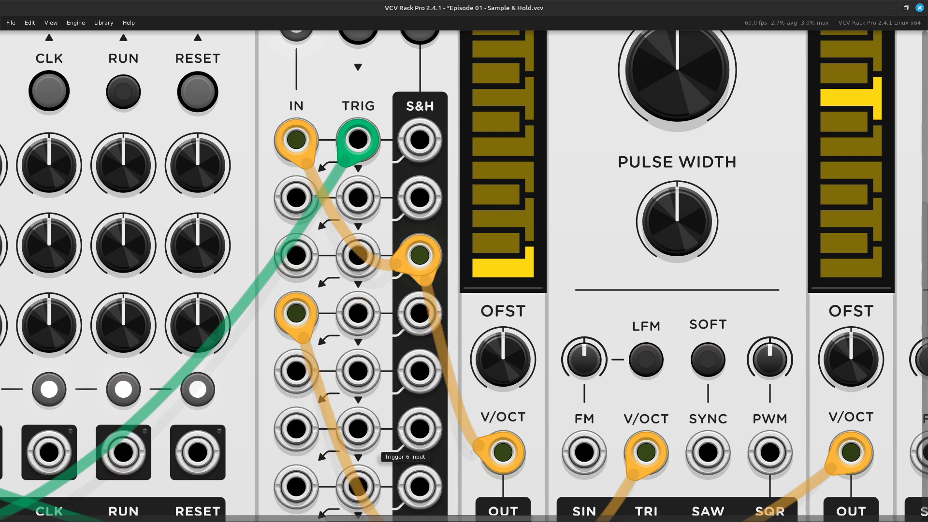
{"action": "scroll", "coordinate": [351, 434], "scroll_direction": "down", "scroll_amount": 5}
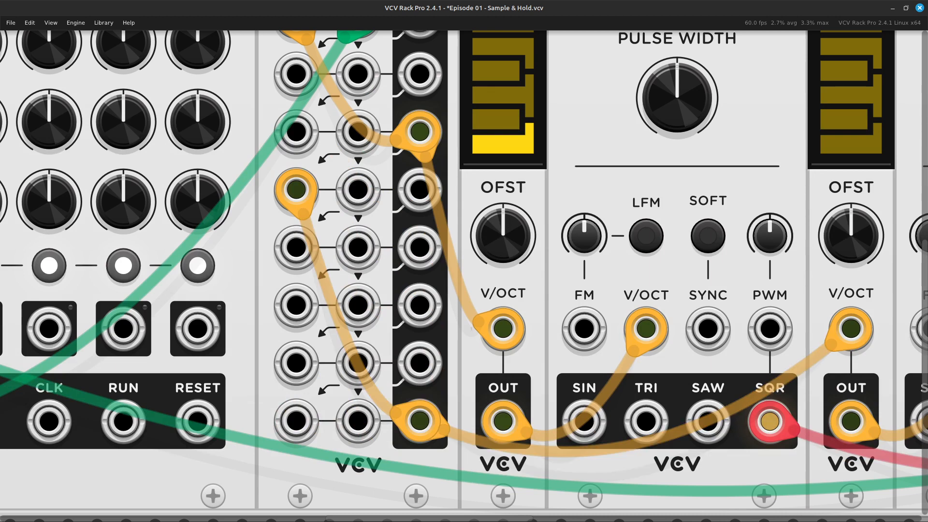
{"action": "scroll", "coordinate": [442, 430], "scroll_direction": "up", "scroll_amount": 2}
{"action": "scroll", "coordinate": [442, 430], "scroll_direction": "up", "scroll_amount": 1}
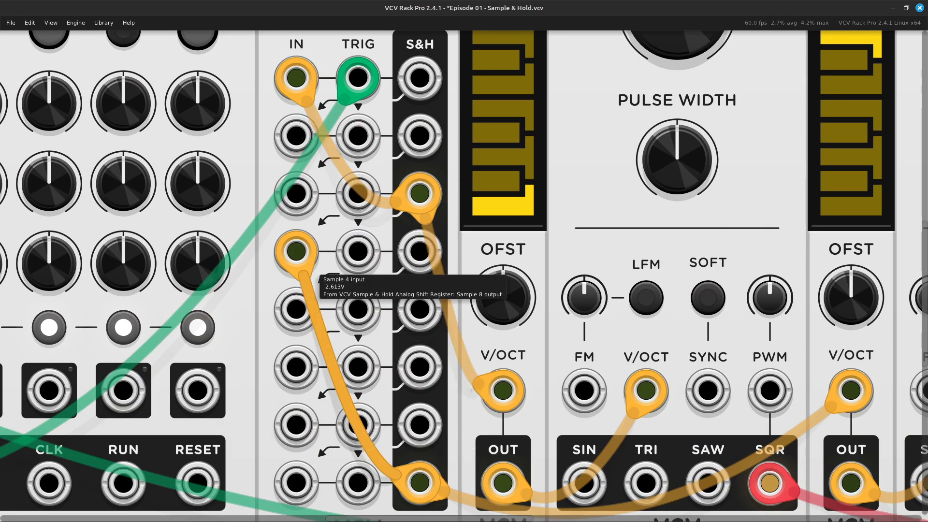
Run the SEQ 3 sequencer again to clock the three-sample and five-sample loops.
{"action": "scroll", "coordinate": [311, 292], "scroll_direction": "up", "scroll_amount": 6}
{"action": "scroll", "coordinate": [312, 293], "scroll_direction": "left", "scroll_amount": 5}
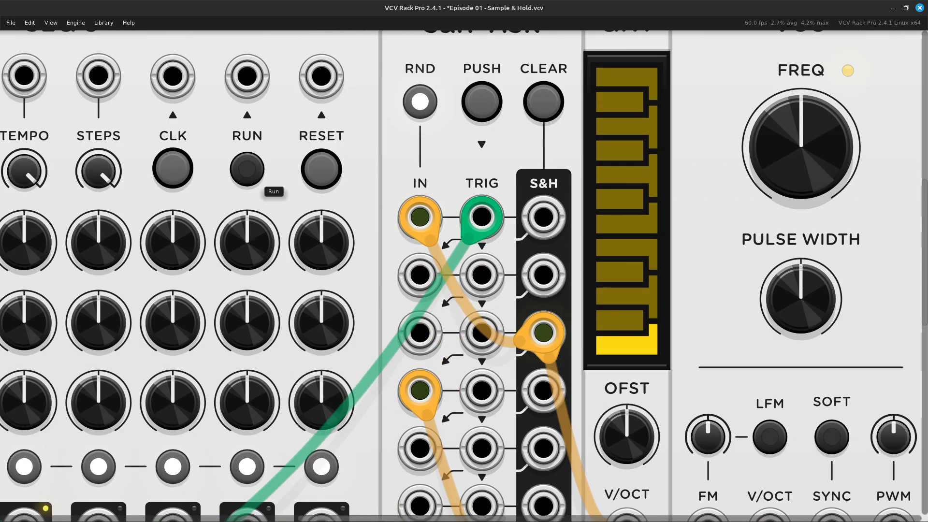
{"action": "left_click", "coordinate": [255, 178]}
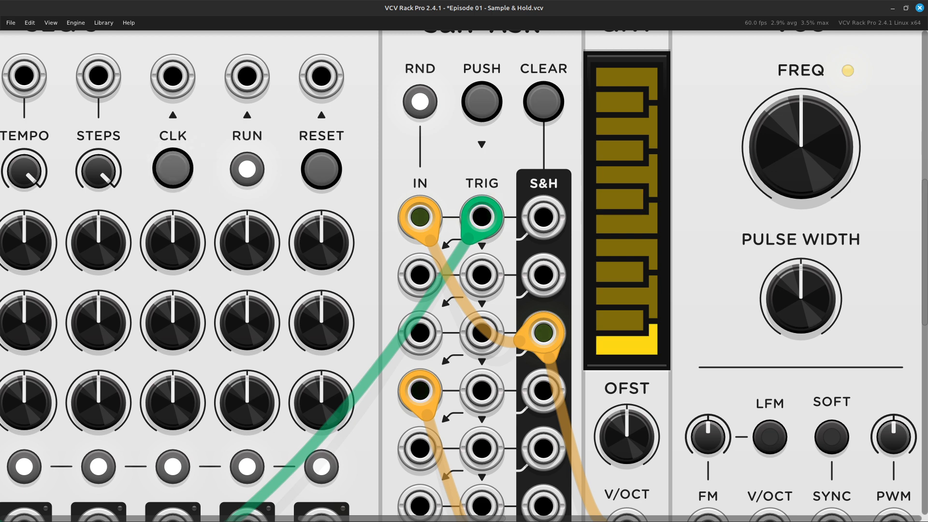
{"action": "scroll", "coordinate": [462, 277], "scroll_direction": "down", "scroll_amount": 4}
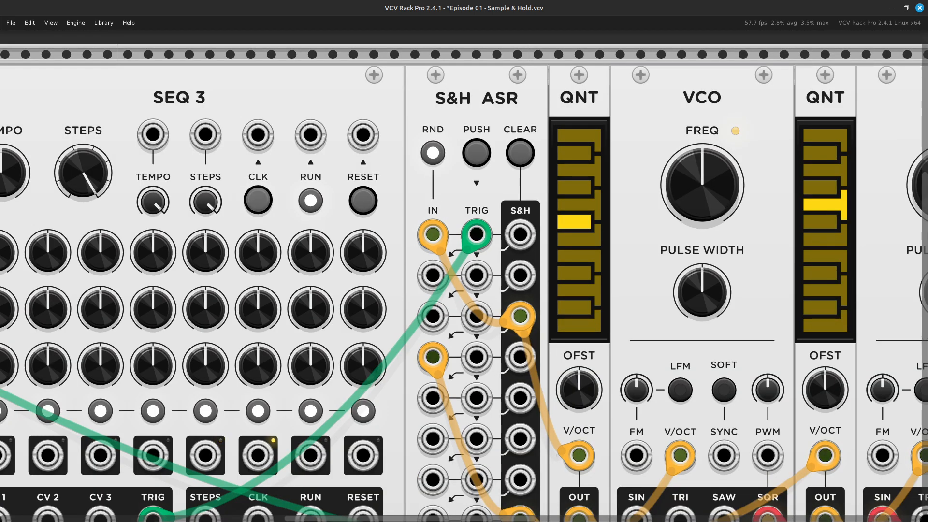
Raise the SEQ 3 tempo to about 130.67 bpm.
{"action": "key", "text": "Right"}
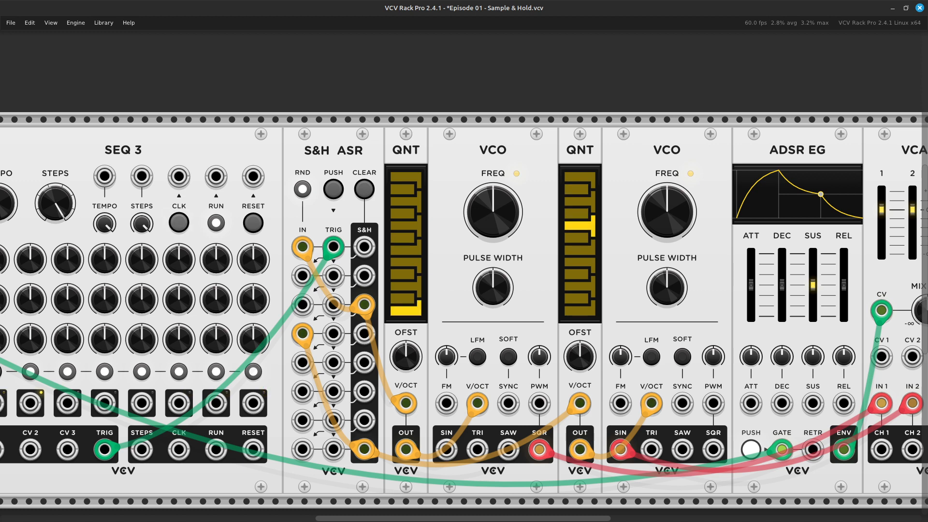
{"action": "key", "text": "Left"}
{"action": "key", "text": "Left"}
{"action": "key", "text": "Left"}
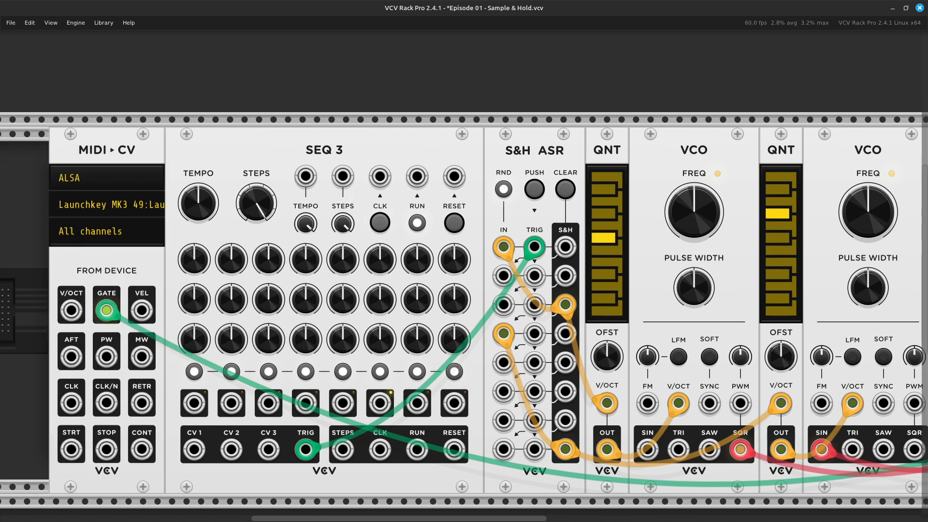
{"action": "mouse_move", "coordinate": [213, 218]}
{"action": "mouse_move", "coordinate": [213, 219]}
{"action": "left_mouse_down"}
{"action": "mouse_move", "coordinate": [214, 164]}
{"action": "mouse_move", "coordinate": [214, 213]}
{"action": "left_mouse_up"}
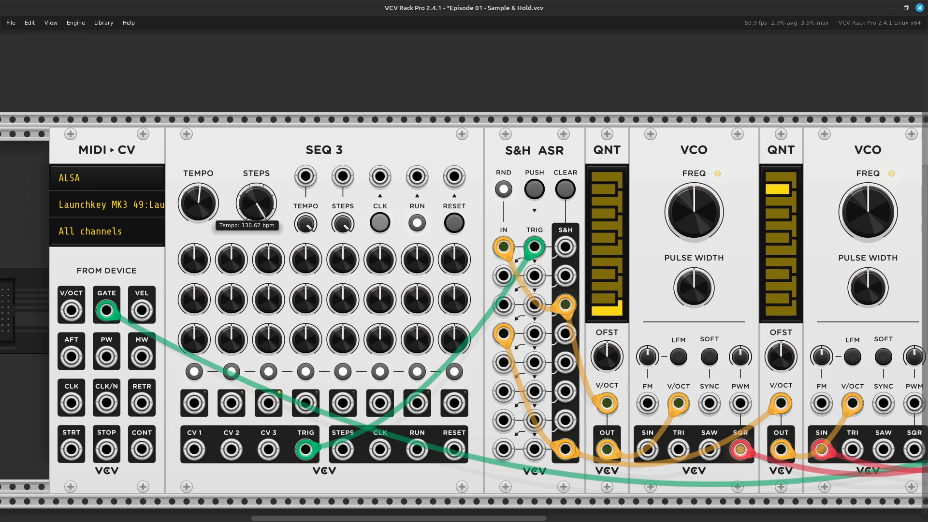
Stop the SEQ 3 sequencer and switch off the RND option on S&H ASR.
{"action": "scroll", "coordinate": [463, 309], "scroll_direction": "right", "scroll_amount": 5}
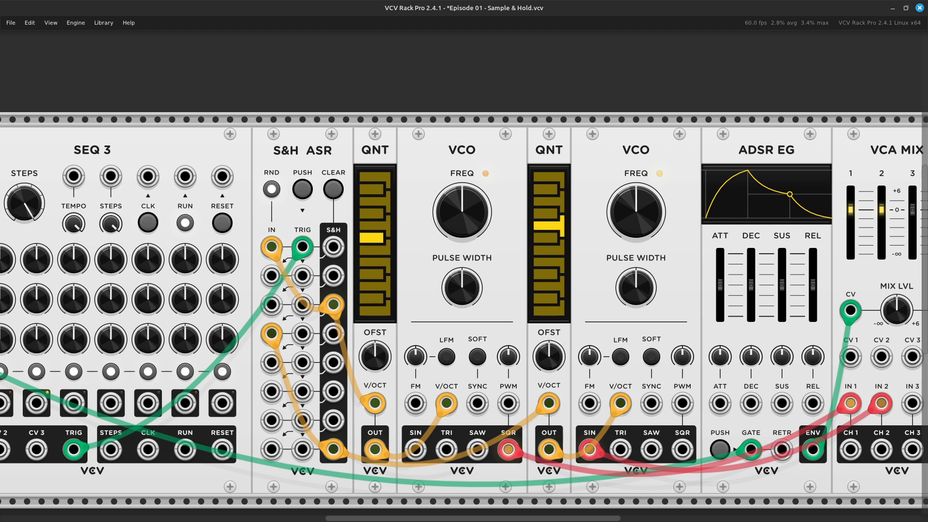
{"action": "left_click", "coordinate": [185, 223]}
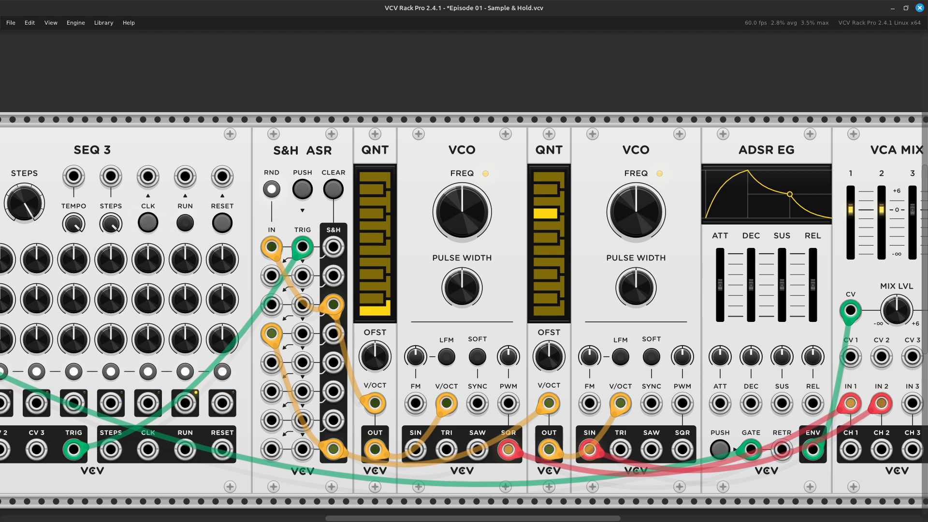
{"action": "left_click", "coordinate": [271, 189]}
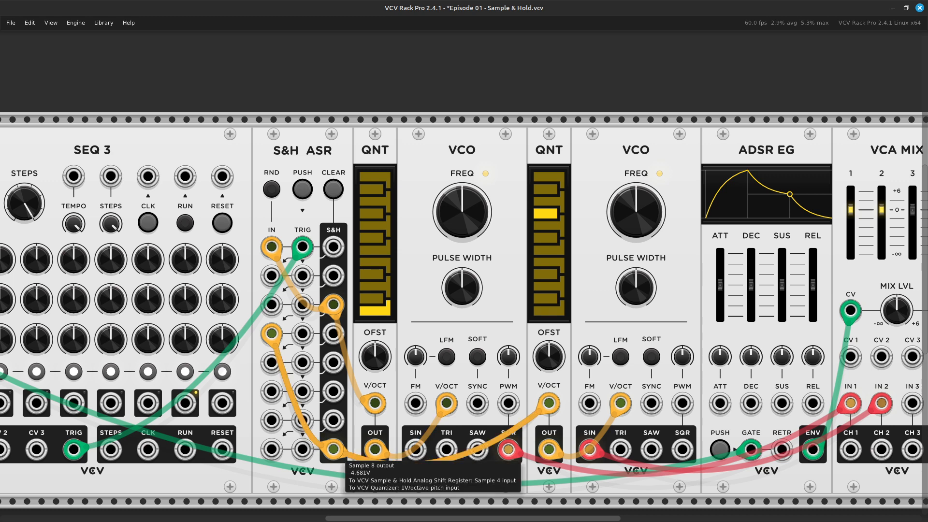
Remove both feedback cables and the second QNT's input cable from S&H ASR, keeping the first QNT's output patched to its VCO.
{"action": "left_click_drag", "start_coordinate": [271, 333], "coordinate": [317, 510]}
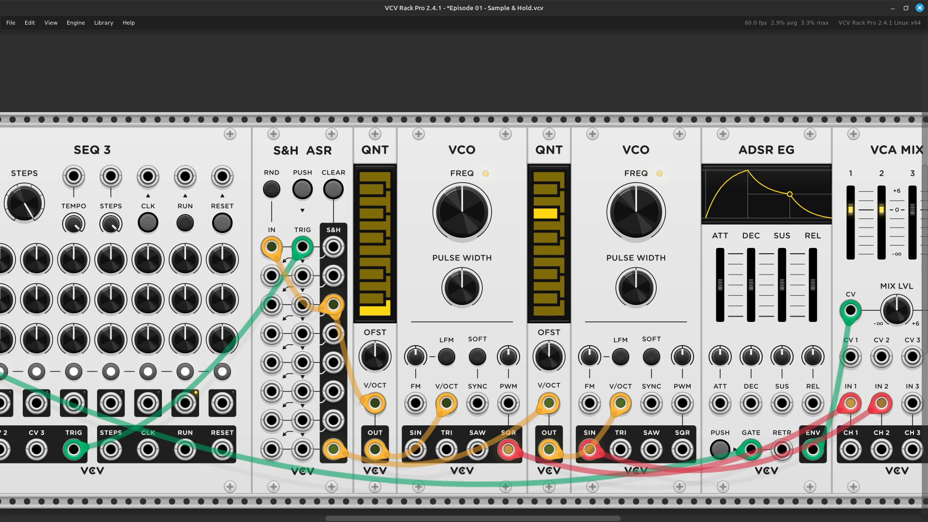
{"action": "left_click_drag", "start_coordinate": [333, 449], "coordinate": [362, 488]}
{"action": "left_click_drag", "start_coordinate": [379, 454], "coordinate": [337, 452]}
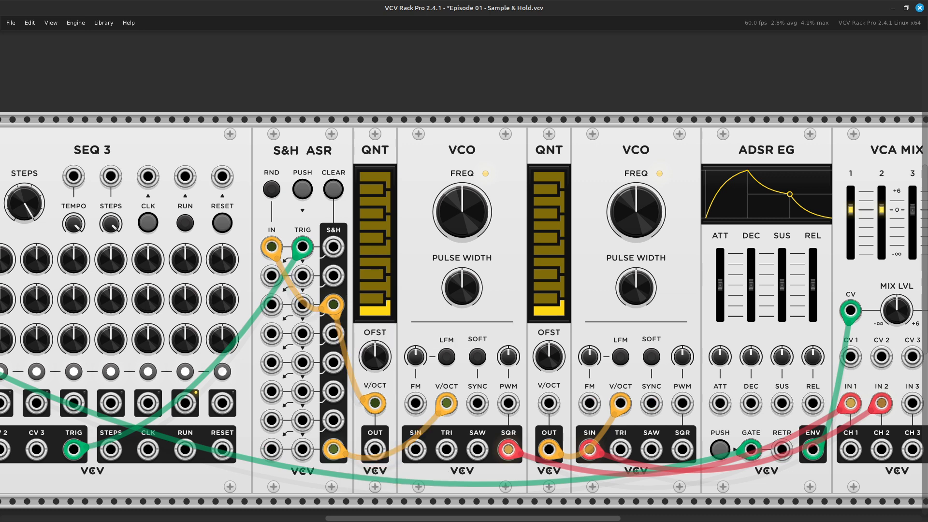
{"action": "left_click_drag", "start_coordinate": [333, 304], "coordinate": [258, 452]}
{"action": "left_click_drag", "start_coordinate": [334, 452], "coordinate": [379, 455]}
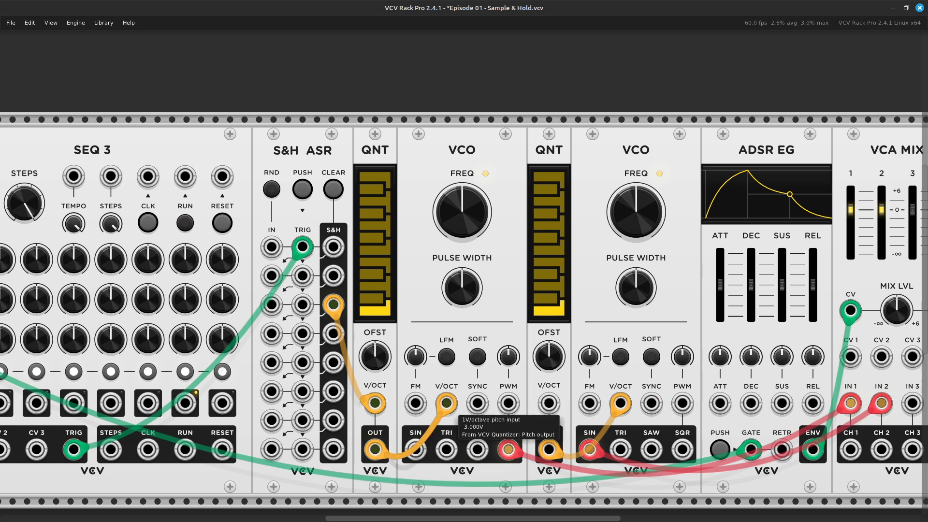
Disconnect the first QNT's pitch input cable from S&H ASR.
{"action": "left_click_drag", "start_coordinate": [333, 305], "coordinate": [333, 449]}
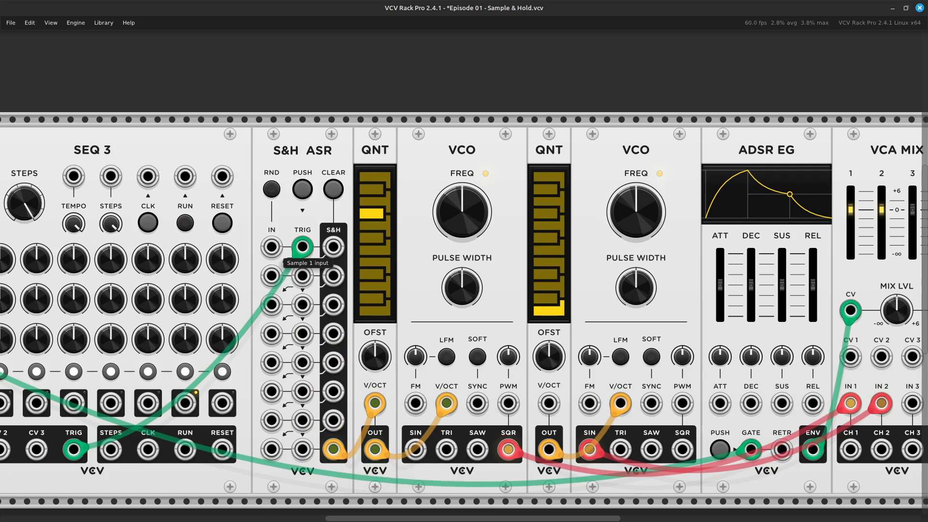
{"action": "scroll", "coordinate": [276, 251], "scroll_direction": "left", "scroll_amount": 5}
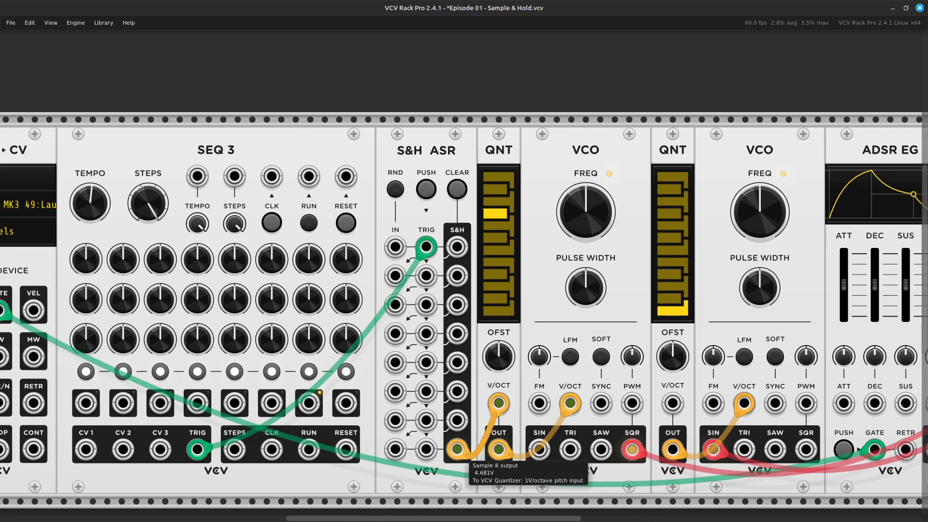
{"action": "left_click_drag", "start_coordinate": [456, 450], "coordinate": [464, 503]}
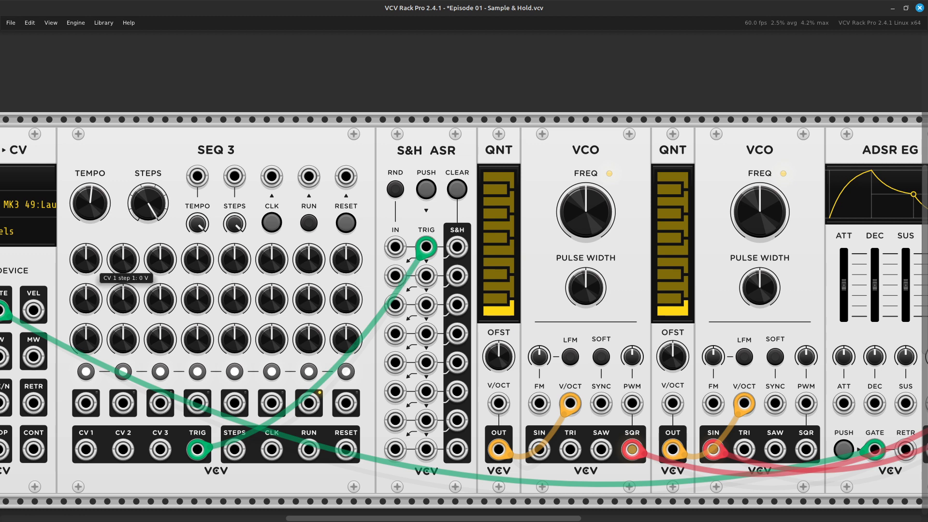
Patch a yellow cable from the MIDI-CV V/OCT output to the sample 1 input of S&H ASR.
{"action": "scroll", "coordinate": [97, 290], "scroll_direction": "left", "scroll_amount": 3}
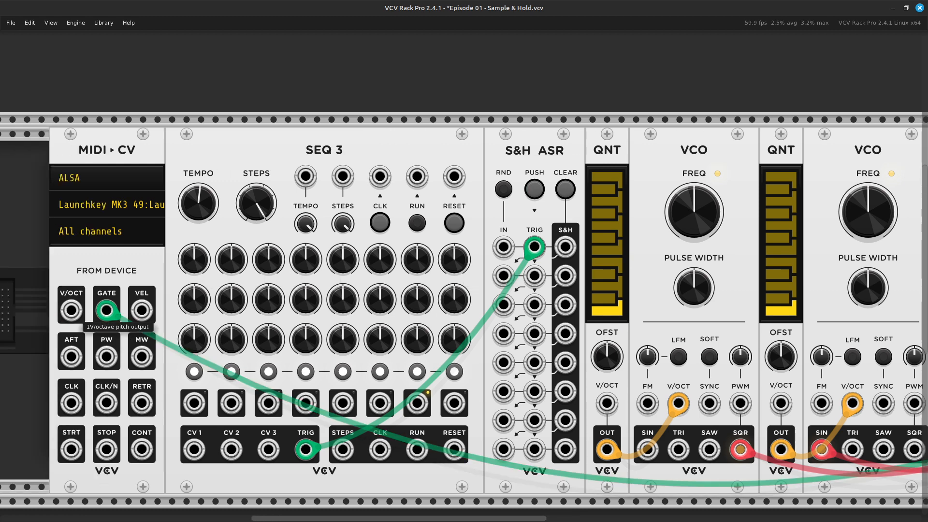
{"action": "right_click", "coordinate": [71, 314]}
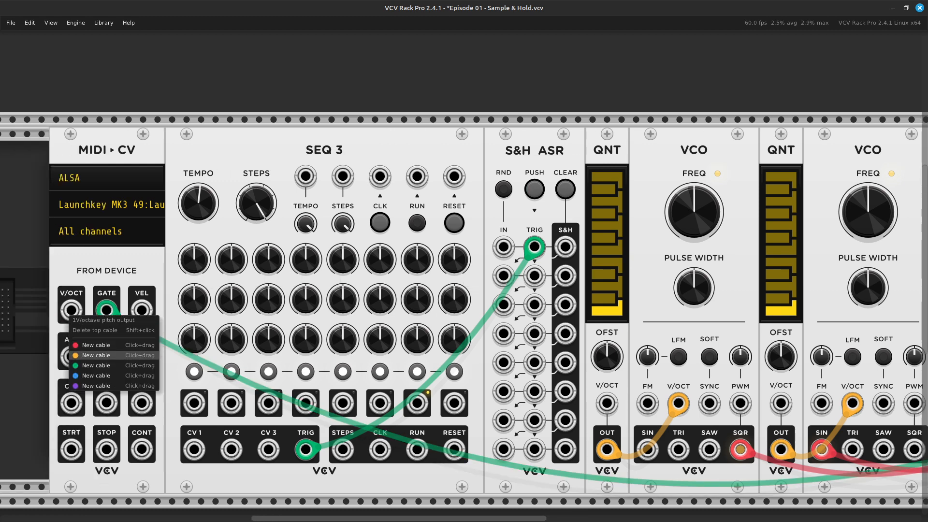
{"action": "key", "text": "Right"}
{"action": "left_click_drag", "start_coordinate": [91, 355], "coordinate": [256, 247]}
{"action": "key", "text": "Left"}
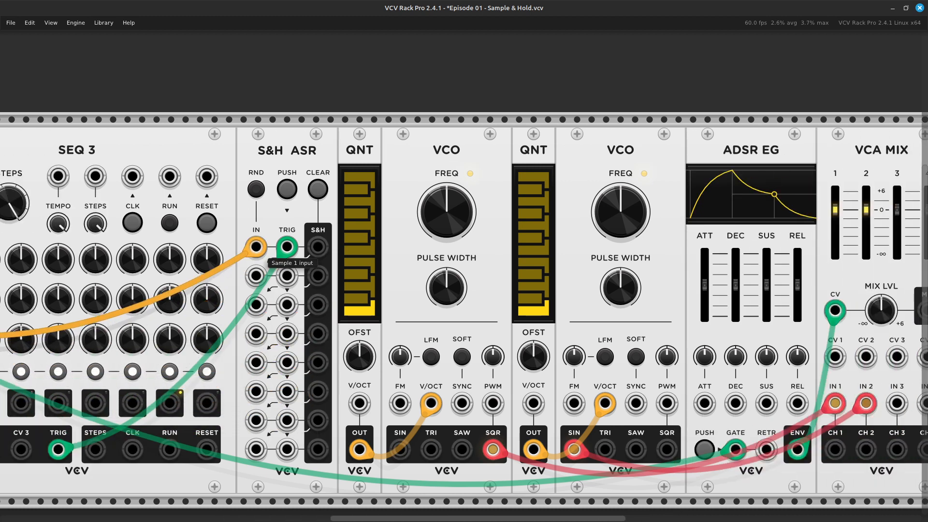
{"action": "key", "text": "Left"}
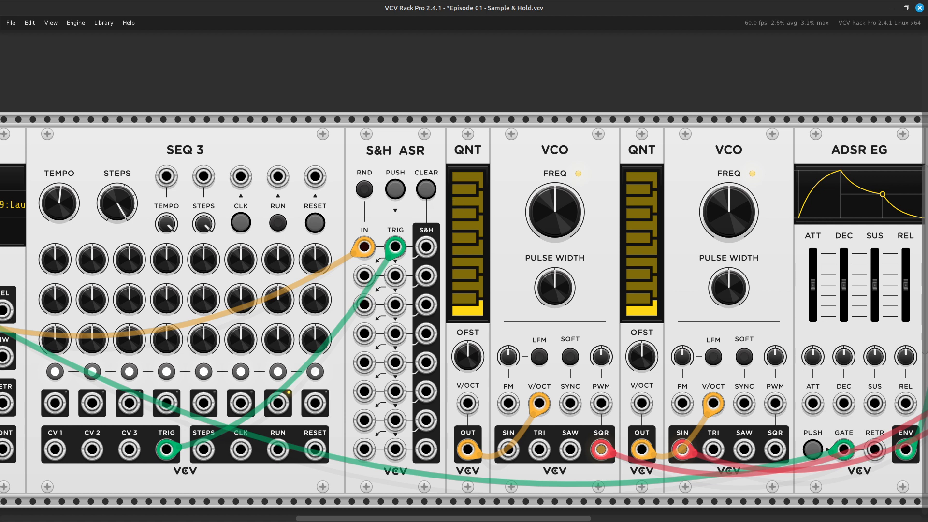
Disconnect the second VCO's sine cable from VCA MIX input 2 and the MIDI gate cable from the ADSR EG gate input.
{"action": "scroll", "coordinate": [395, 191], "scroll_direction": "right", "scroll_amount": 5}
{"action": "scroll", "coordinate": [395, 190], "scroll_direction": "down", "scroll_amount": 3}
{"action": "scroll", "coordinate": [395, 191], "scroll_direction": "up", "scroll_amount": 2}
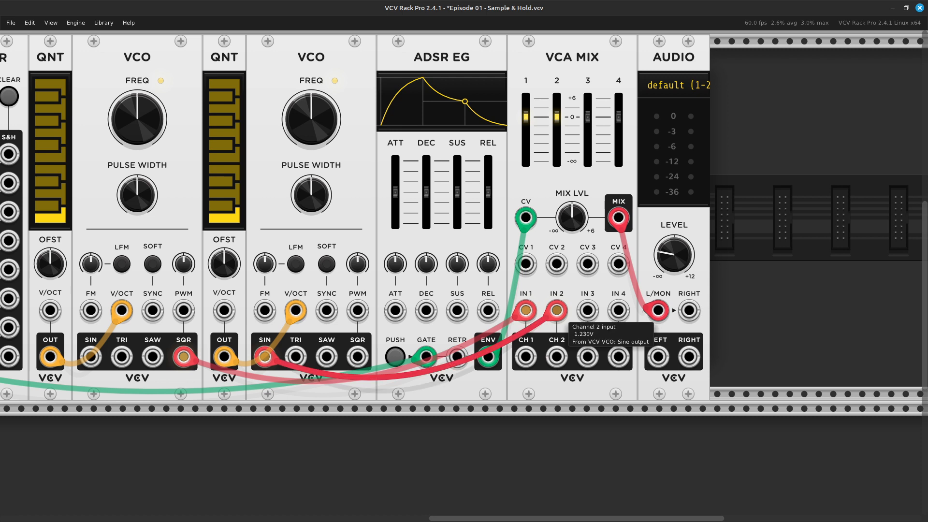
{"action": "left_click_drag", "start_coordinate": [556, 310], "coordinate": [559, 427]}
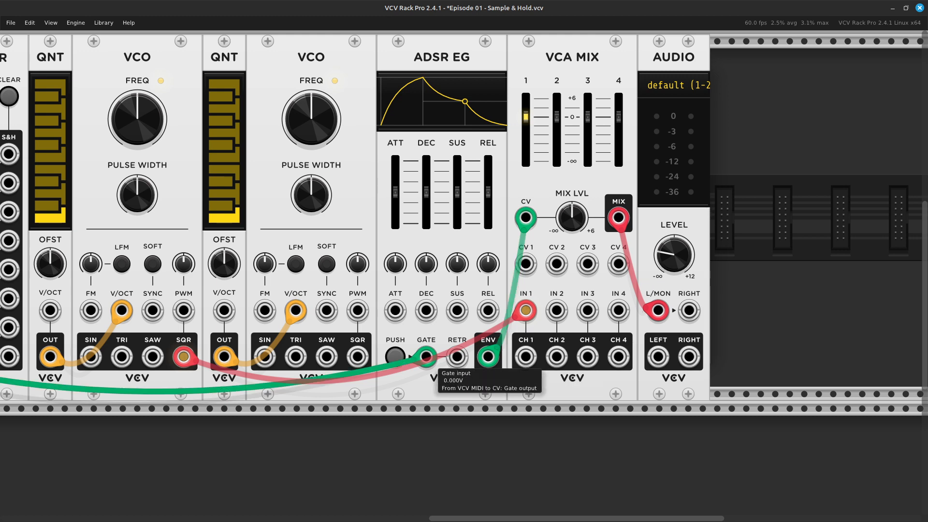
{"action": "left_click_drag", "start_coordinate": [426, 357], "coordinate": [454, 430]}
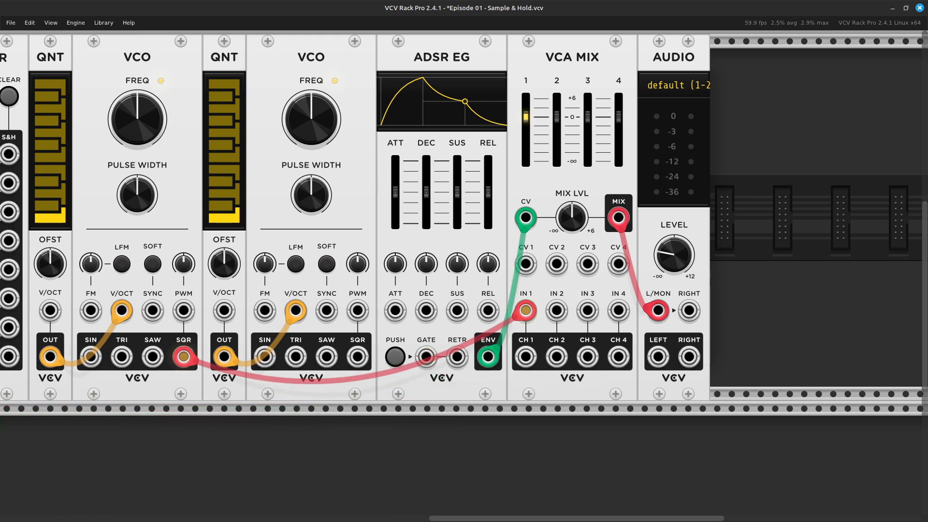
Trigger the manual push on S&H ASR repeatedly to store incoming MIDI pitches in its samples.
{"action": "key", "text": "Left"}
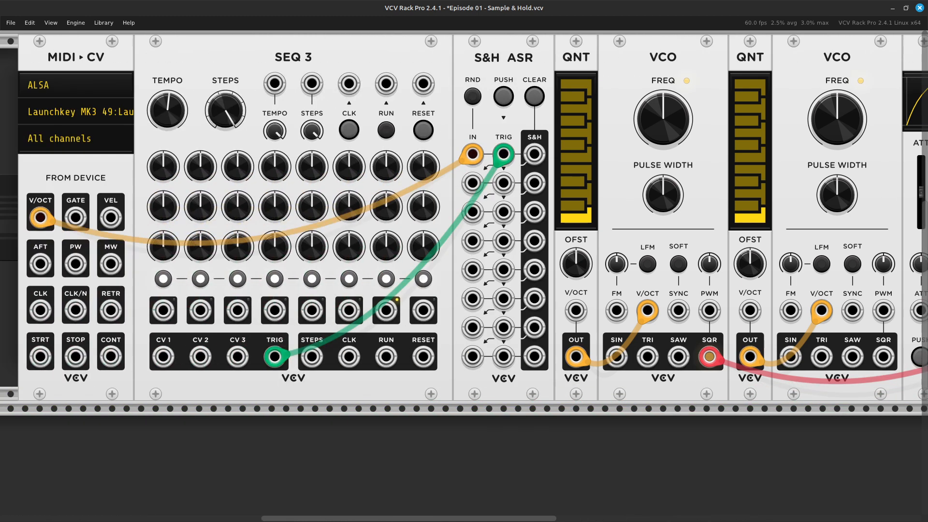
{"action": "key", "text": "Up"}
{"action": "key", "text": "Right"}
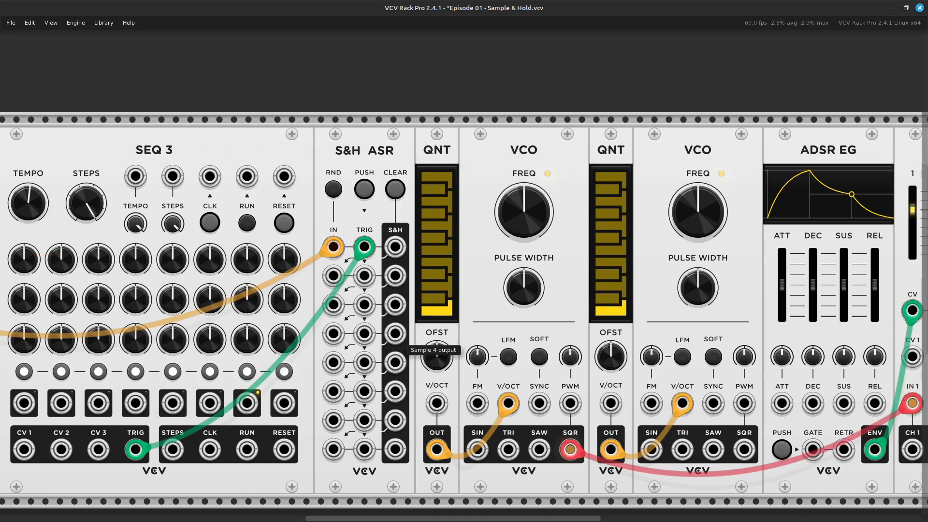
{"action": "key", "text": "Left"}
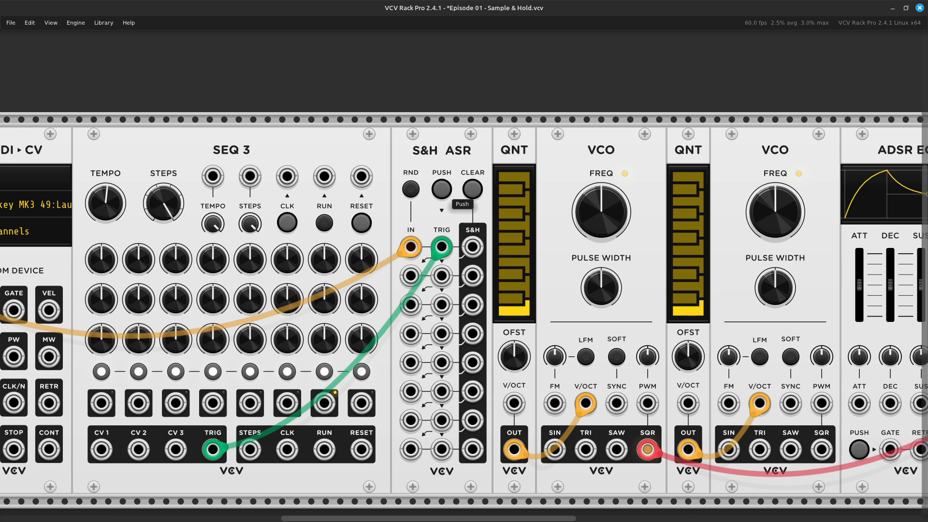
{"action": "left_click", "coordinate": [444, 192]}
{"action": "left_click", "coordinate": [444, 192]}
{"action": "left_click", "coordinate": [443, 191]}
{"action": "left_click", "coordinate": [441, 189]}
{"action": "left_click", "coordinate": [441, 189]}
{"action": "left_click", "coordinate": [441, 189]}
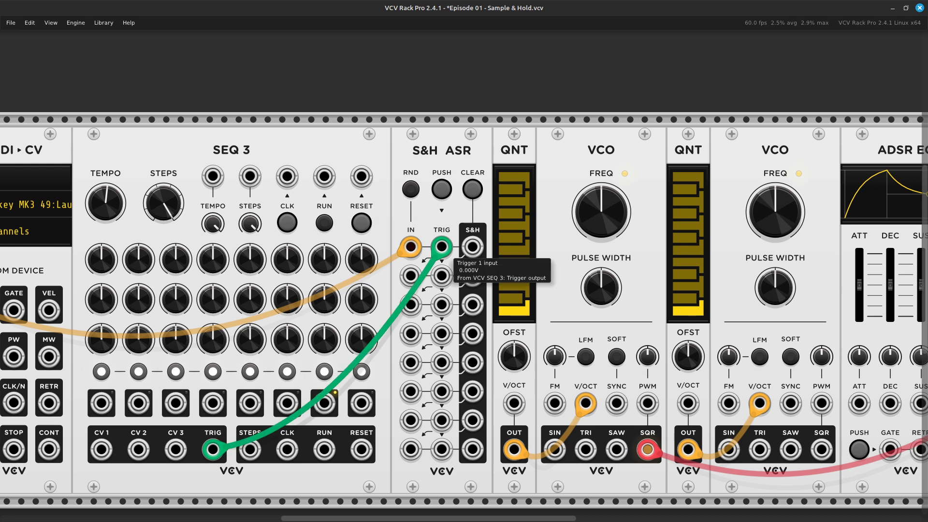
Replace the MIDI pitch cable at the sample 1 input of S&H ASR with a yellow feedback cable from the sample 8 output.
{"action": "key", "text": "Right"}
{"action": "key", "text": "Down"}
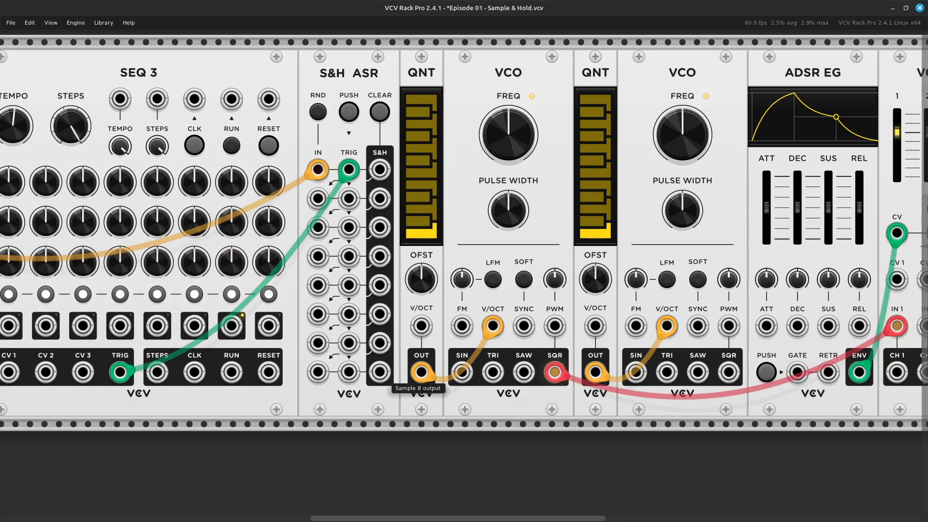
{"action": "right_click", "coordinate": [379, 375]}
{"action": "left_click_drag", "start_coordinate": [380, 415], "coordinate": [317, 170]}
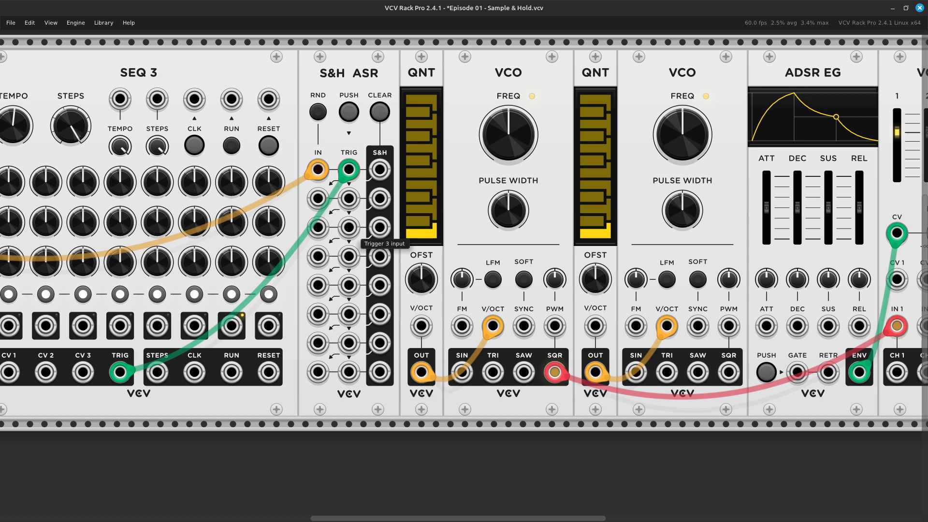
{"action": "left_click_drag", "start_coordinate": [318, 170], "coordinate": [269, 445]}
{"action": "right_click", "coordinate": [379, 373]}
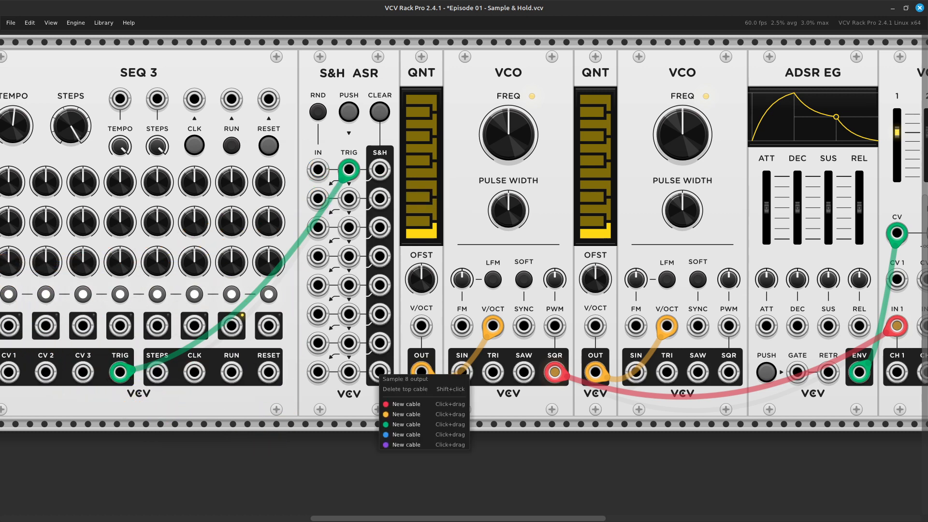
{"action": "left_click_drag", "start_coordinate": [406, 414], "coordinate": [321, 173]}
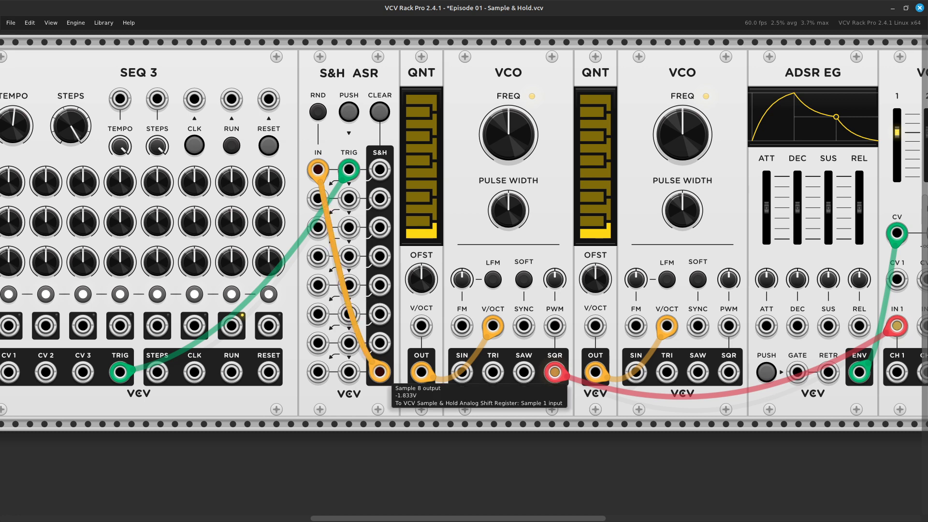
Patch a yellow cable between the first QNT's V/OCT input and the sample 8 output of S&H ASR.
{"action": "right_click", "coordinate": [422, 330]}
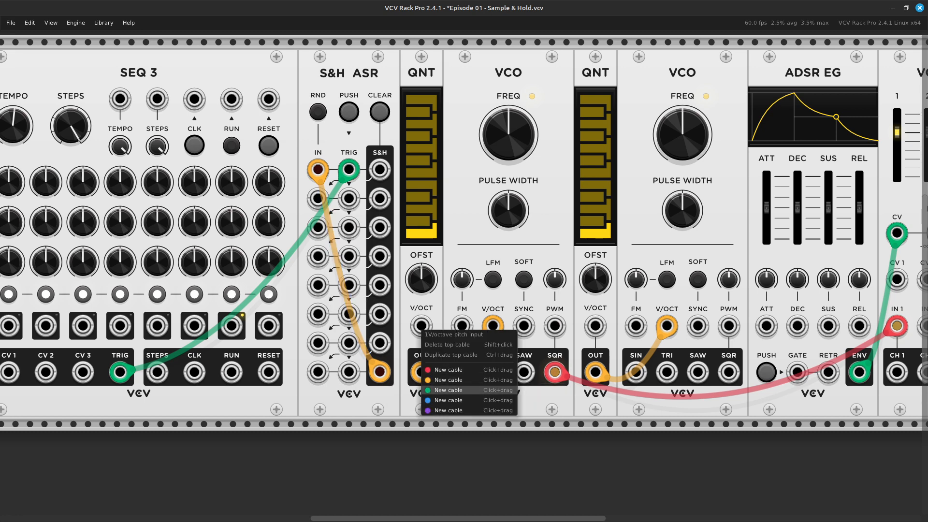
{"action": "left_click", "coordinate": [448, 380]}
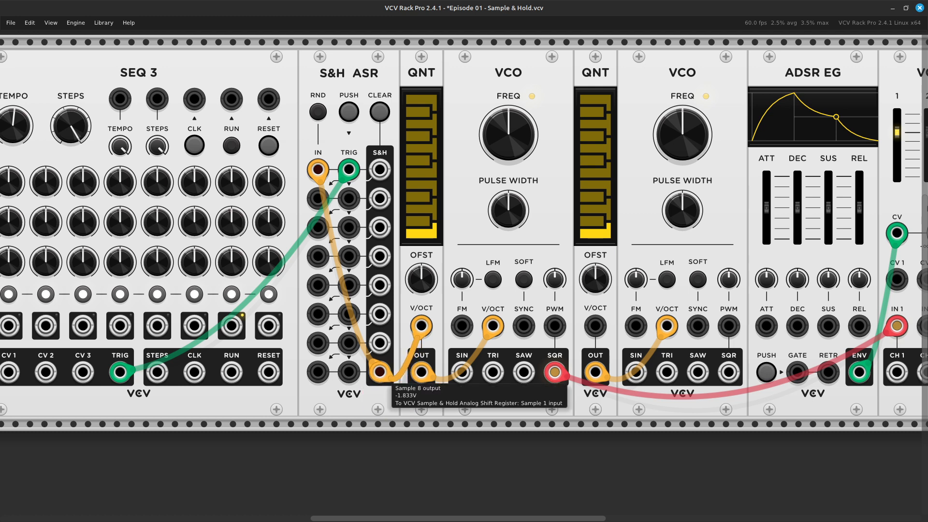
{"action": "left_click", "coordinate": [379, 372]}
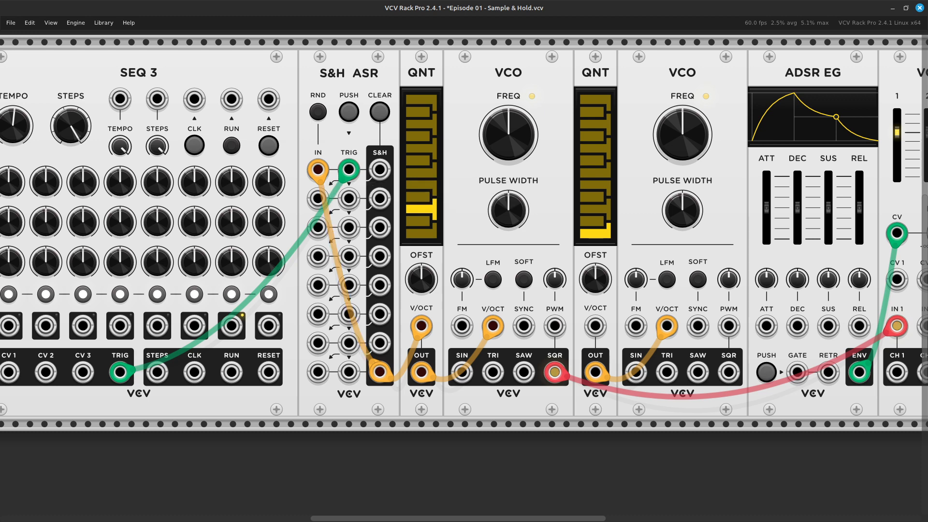
Patch a green cable from the MIDI-CV gate output to the ADSR EG gate input.
{"action": "key", "text": "Left"}
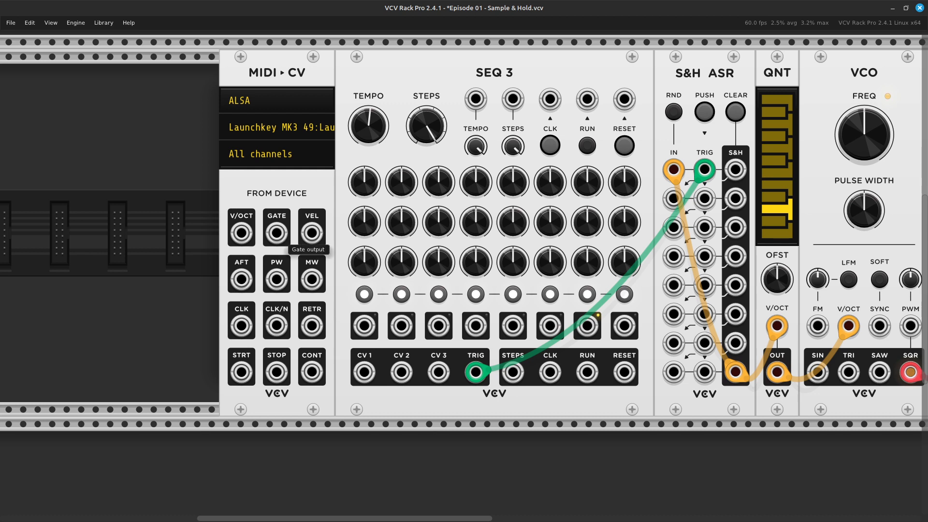
{"action": "right_click", "coordinate": [277, 237]}
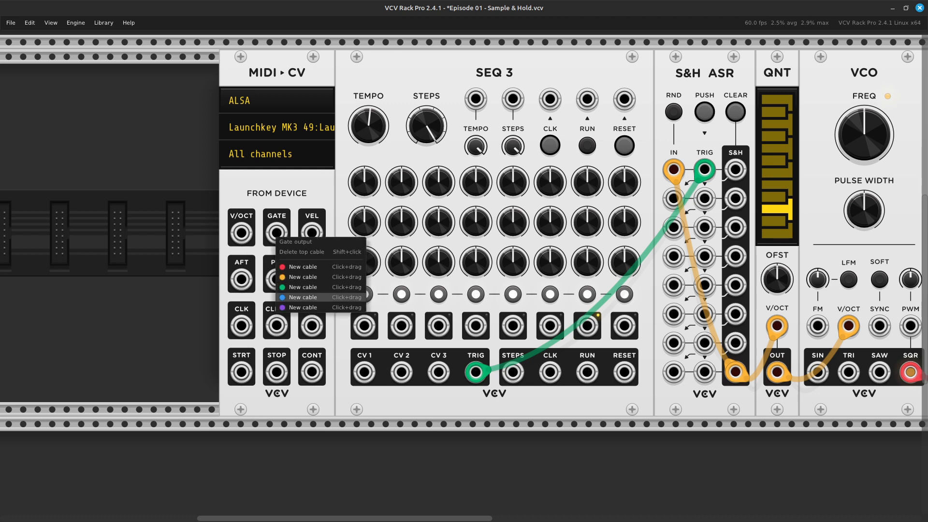
{"action": "left_click", "coordinate": [303, 287]}
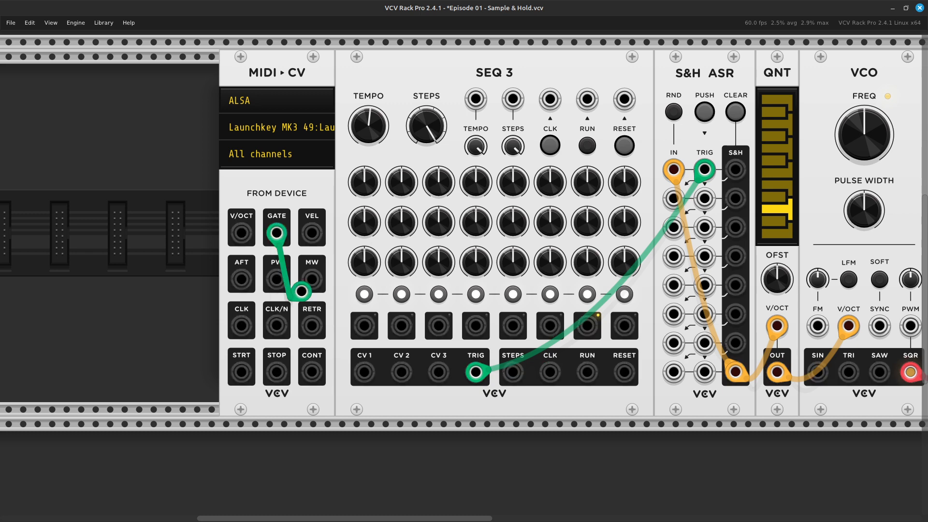
{"action": "key", "text": "Right"}
{"action": "key", "text": "Right"}
{"action": "key", "text": "Right"}
{"action": "key", "text": "Right"}
{"action": "key", "text": "Right"}
{"action": "key", "text": "Right"}
{"action": "key", "text": "Right"}
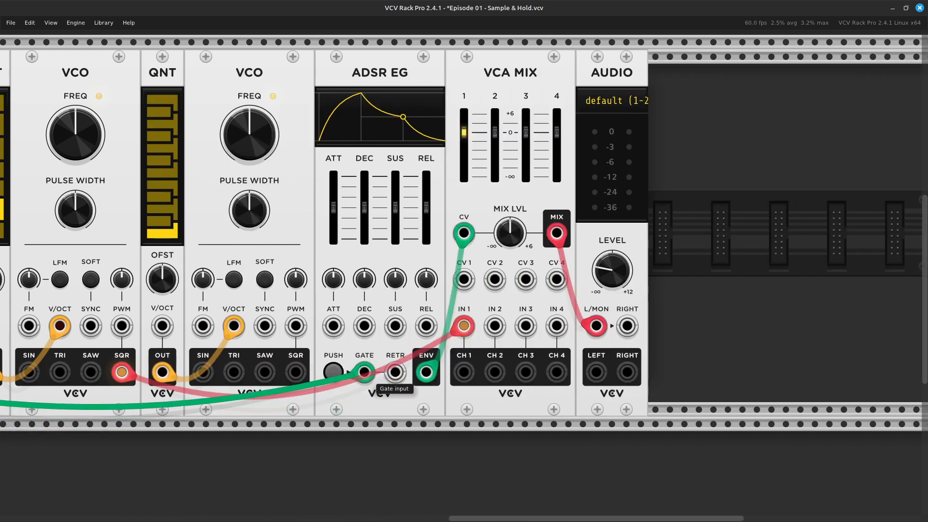
{"action": "left_click", "coordinate": [364, 372]}
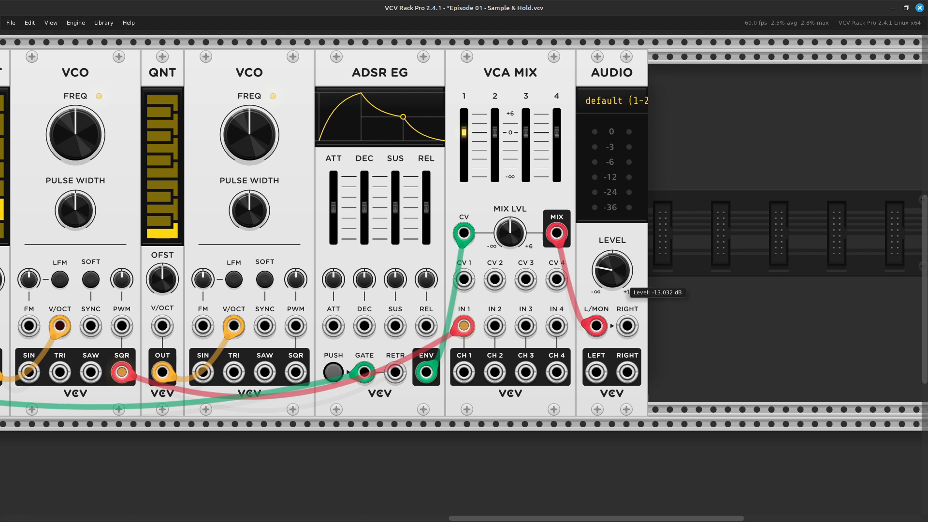
Initialize the AUDIO module's output level to its default.
{"action": "right_click", "coordinate": [614, 274]}
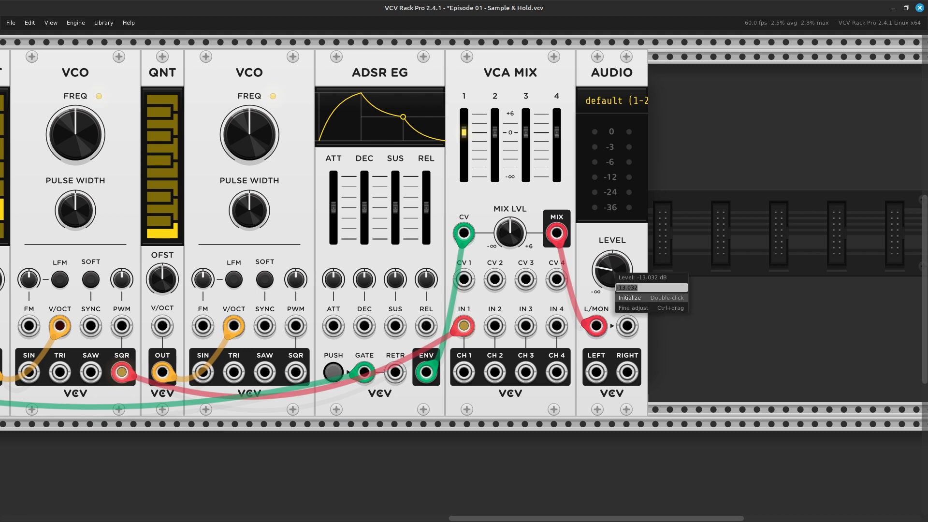
{"action": "left_click", "coordinate": [629, 298]}
Run the SEQ 3 sequencer to clock the stored notes through the eight-sample loop.
{"action": "scroll", "coordinate": [464, 275], "scroll_direction": "left", "scroll_amount": 10}
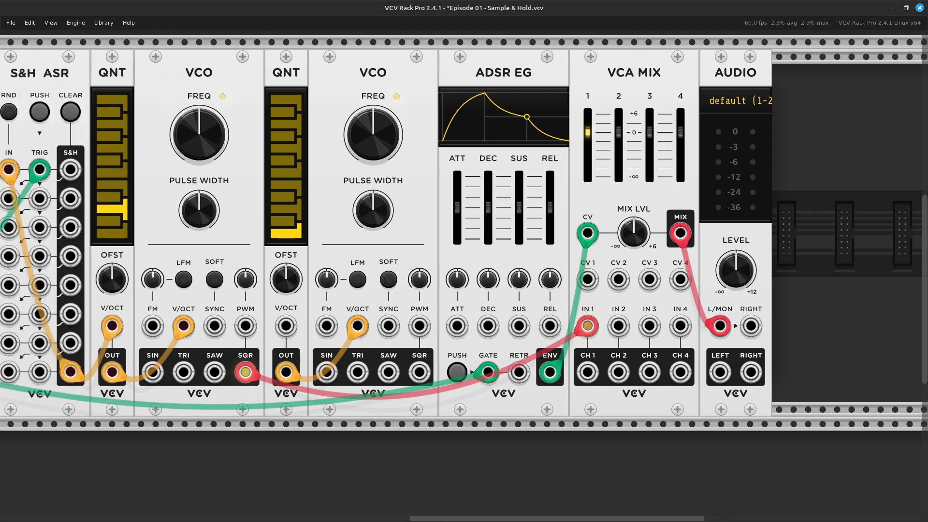
{"action": "scroll", "coordinate": [464, 276], "scroll_direction": "up", "scroll_amount": 3}
{"action": "scroll", "coordinate": [463, 276], "scroll_direction": "right", "scroll_amount": 2}
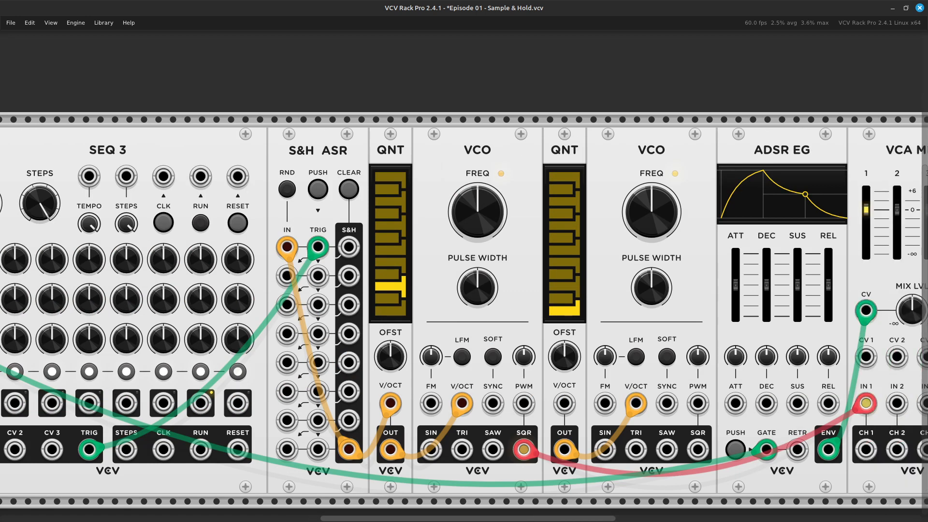
{"action": "scroll", "coordinate": [464, 275], "scroll_direction": "down", "scroll_amount": 2}
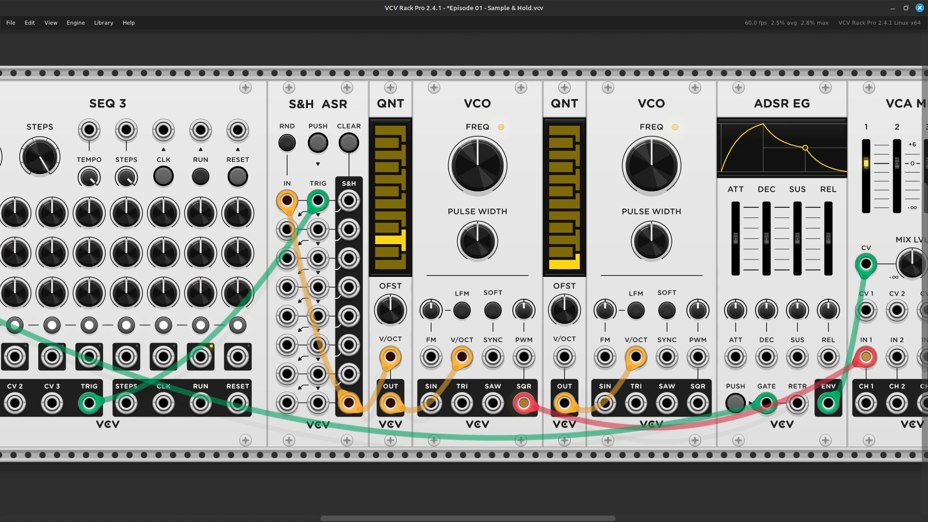
{"action": "left_click", "coordinate": [201, 176]}
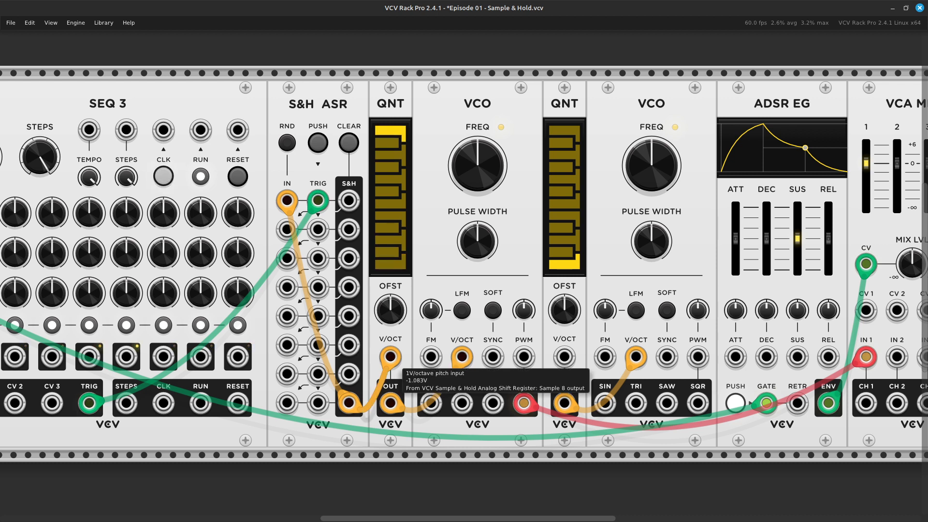
Adjust the first QNT's pre-offset to about -0.058 semitones.
{"action": "mouse_move", "coordinate": [390, 310]}
{"action": "left_mouse_down"}
{"action": "mouse_move", "coordinate": [390, 249]}
{"action": "mouse_move", "coordinate": [390, 308]}
{"action": "left_mouse_up"}
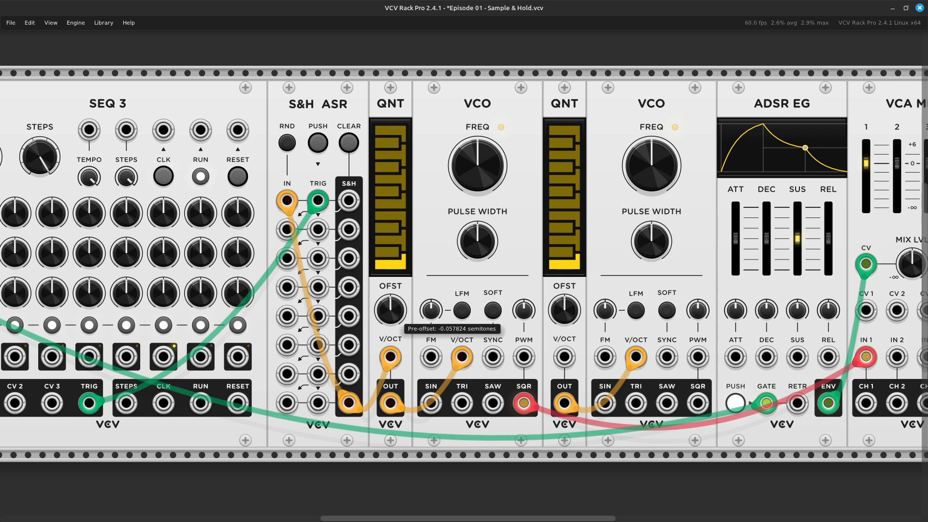
Initialize the first QNT's pre-offset and move its output cable from the first VCO's V/OCT input to the FM input.
{"action": "right_click", "coordinate": [390, 308]}
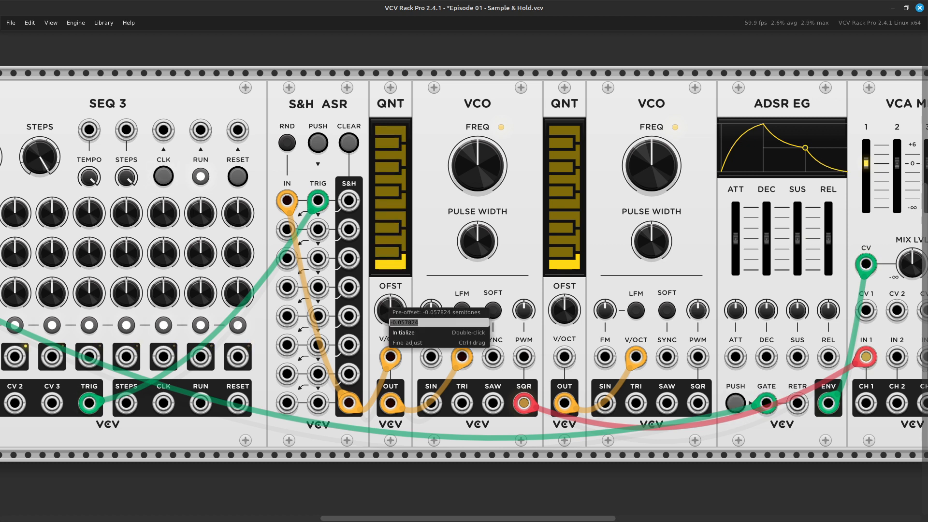
{"action": "left_click", "coordinate": [411, 333]}
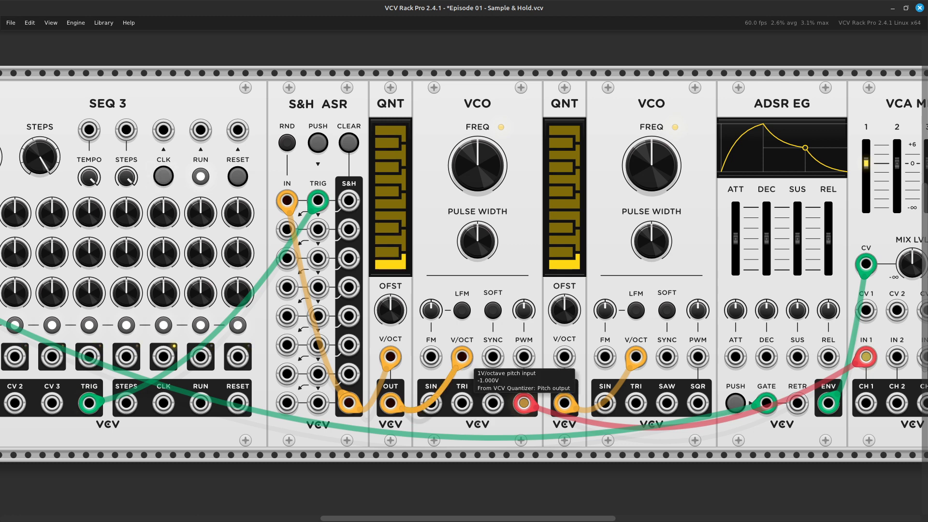
{"action": "left_click_drag", "start_coordinate": [461, 357], "coordinate": [430, 357]}
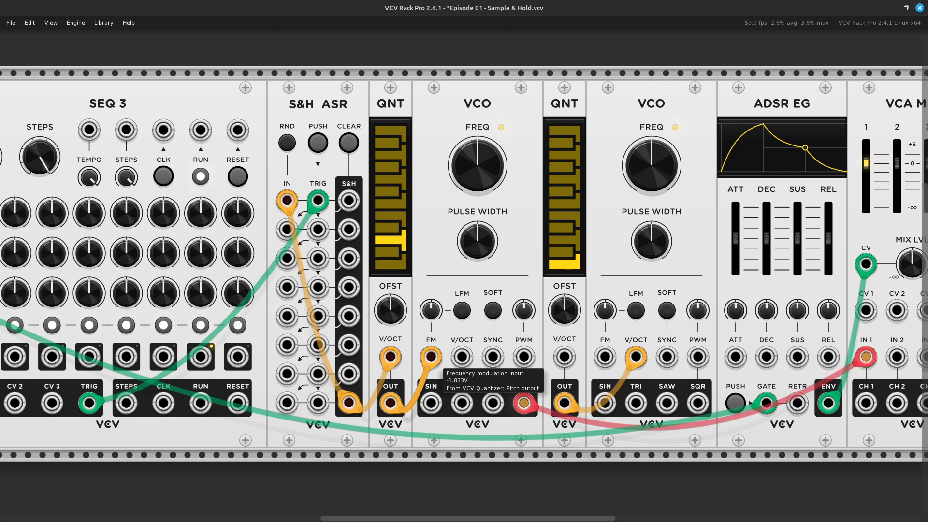
Patch an orange cable from the MIDI-CV V/OCT output to the first VCO's V/OCT input and turn that VCO's FM amount fully up.
{"action": "key", "text": "Left"}
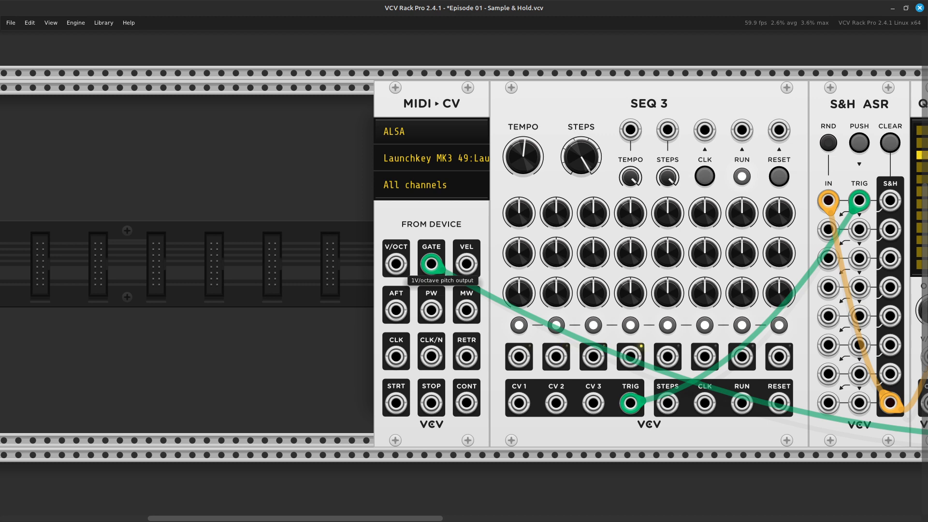
{"action": "right_click", "coordinate": [396, 263]}
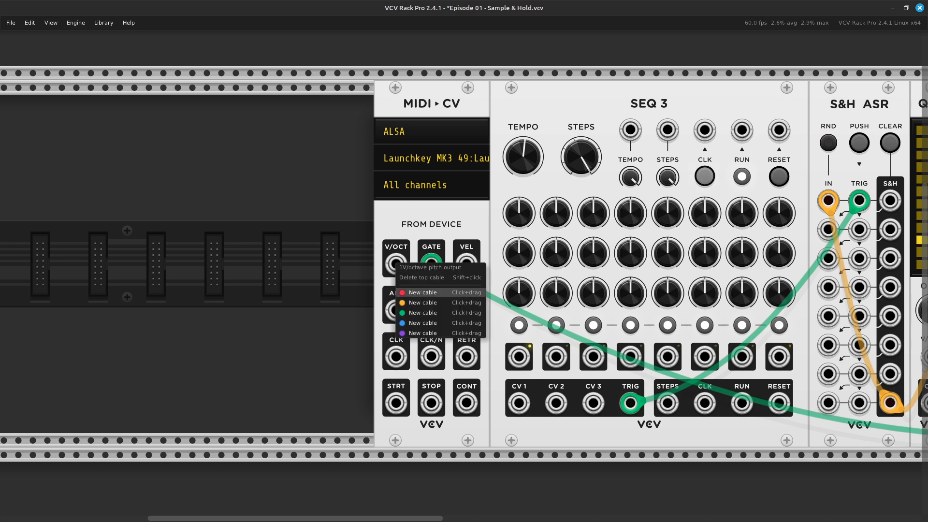
{"action": "left_click", "coordinate": [422, 302]}
{"action": "scroll", "coordinate": [435, 430], "scroll_direction": "right", "scroll_amount": 10}
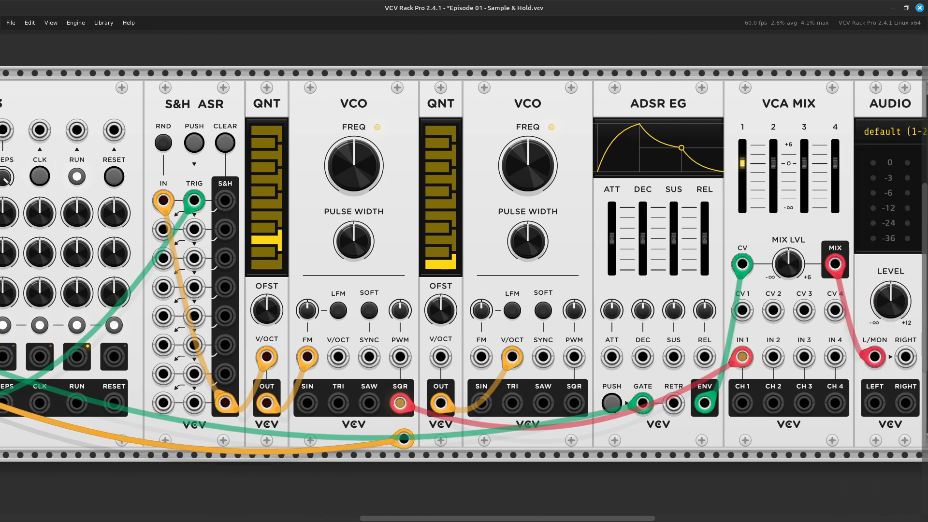
{"action": "left_click", "coordinate": [337, 356]}
{"action": "scroll", "coordinate": [338, 357], "scroll_direction": "left", "scroll_amount": 3}
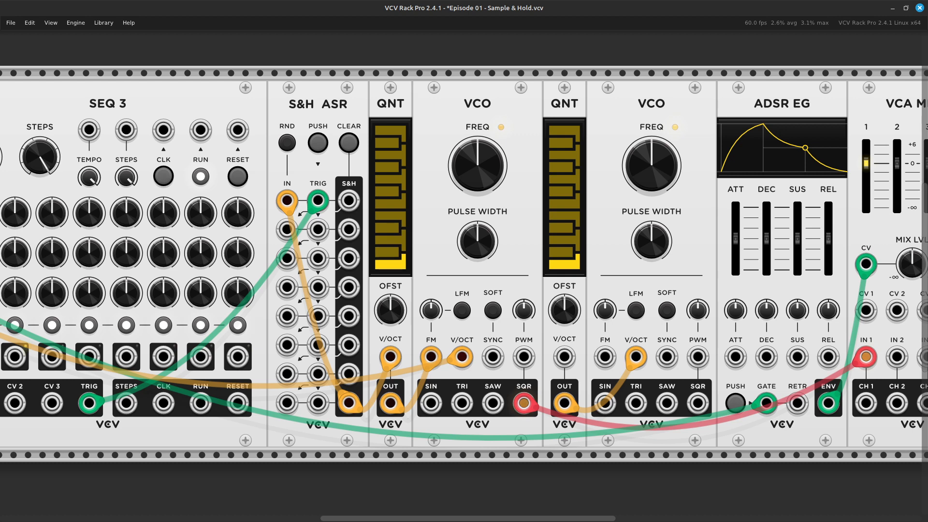
{"action": "left_click_drag", "start_coordinate": [431, 309], "coordinate": [430, 271]}
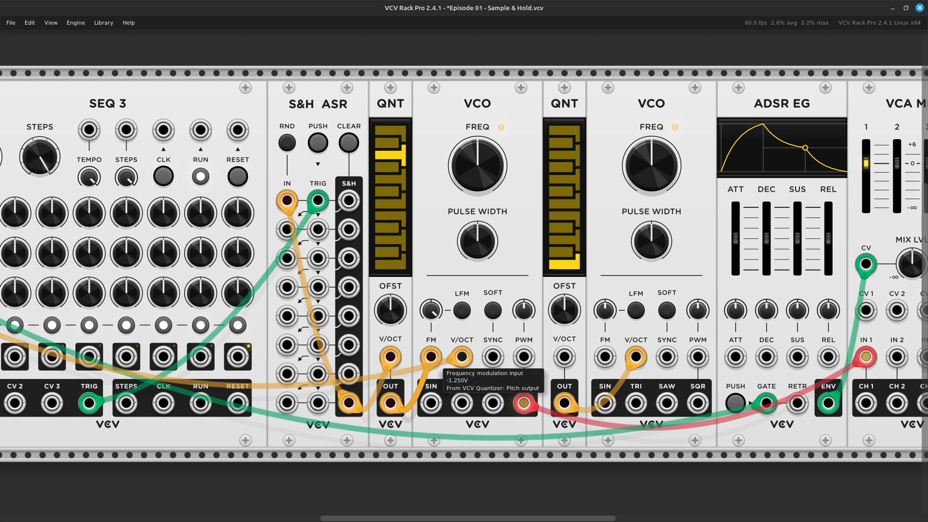
Stop the SEQ 3 sequencer.
{"action": "scroll", "coordinate": [437, 364], "scroll_direction": "right", "scroll_amount": 3}
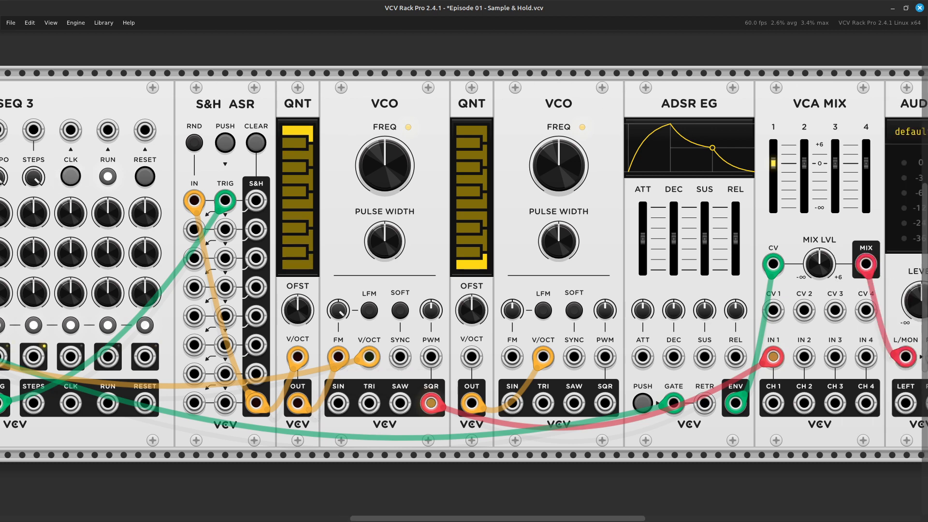
{"action": "scroll", "coordinate": [599, 285], "scroll_direction": "down", "scroll_amount": 3}
{"action": "scroll", "coordinate": [471, 377], "scroll_direction": "up", "scroll_amount": 3}
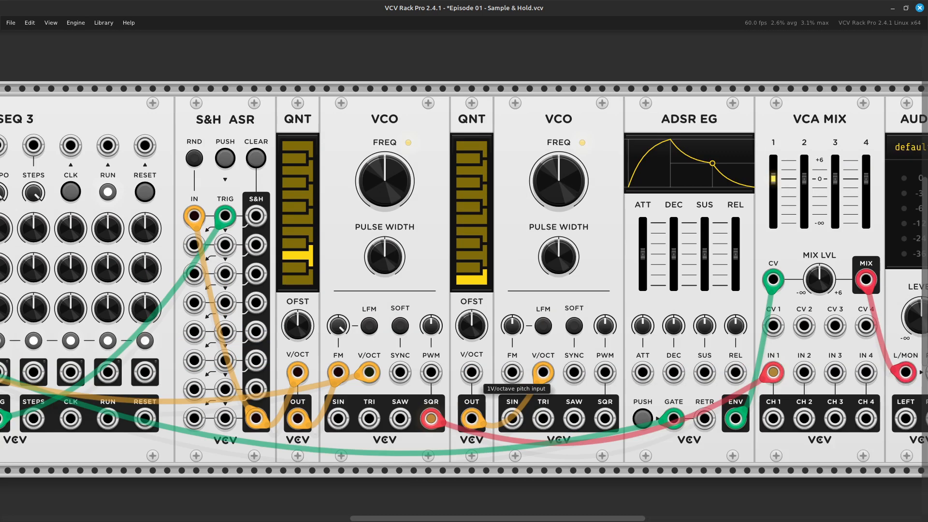
{"action": "scroll", "coordinate": [471, 377], "scroll_direction": "left", "scroll_amount": 3}
{"action": "left_click", "coordinate": [216, 192]}
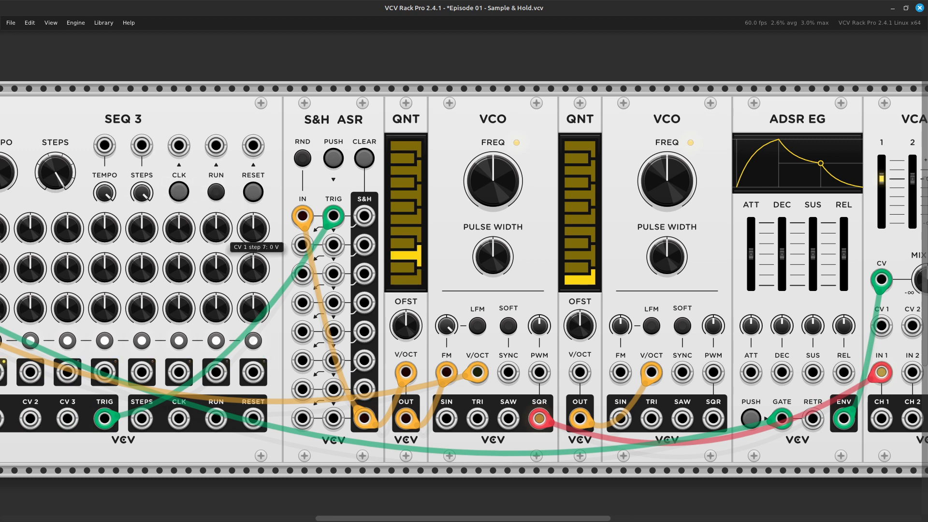
Patch a red cable from the second VCO's sine output to the VCA MIX channel 2 input.
{"action": "scroll", "coordinate": [216, 192], "scroll_direction": "right", "scroll_amount": 5}
{"action": "scroll", "coordinate": [334, 425], "scroll_direction": "right", "scroll_amount": 5}
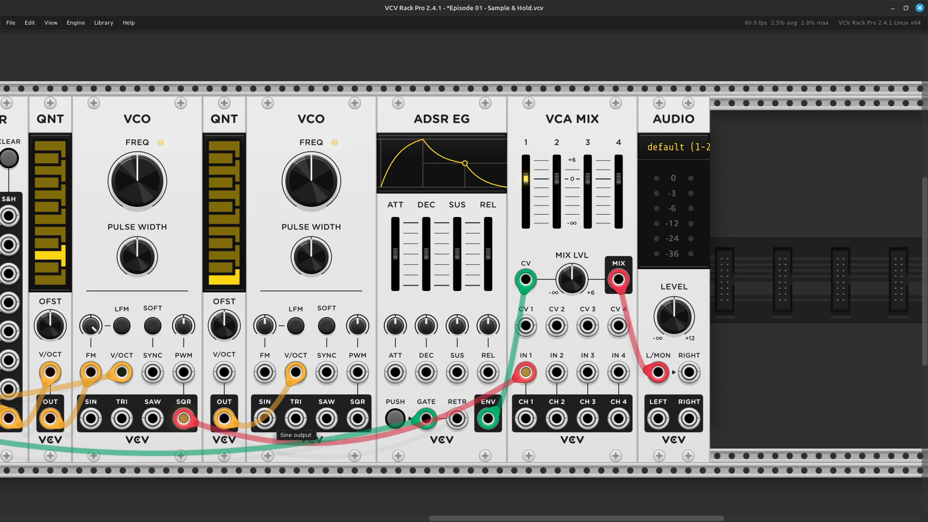
{"action": "right_click", "coordinate": [265, 418]}
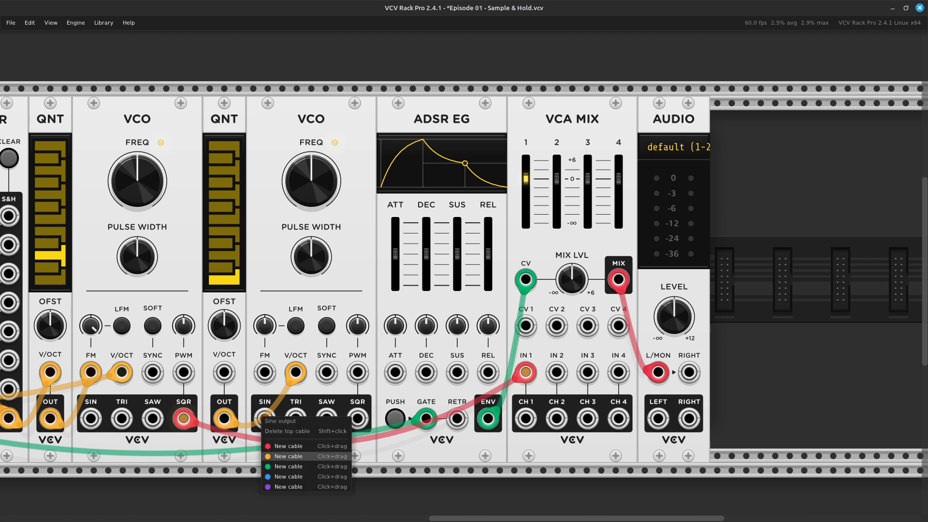
{"action": "left_click", "coordinate": [288, 446]}
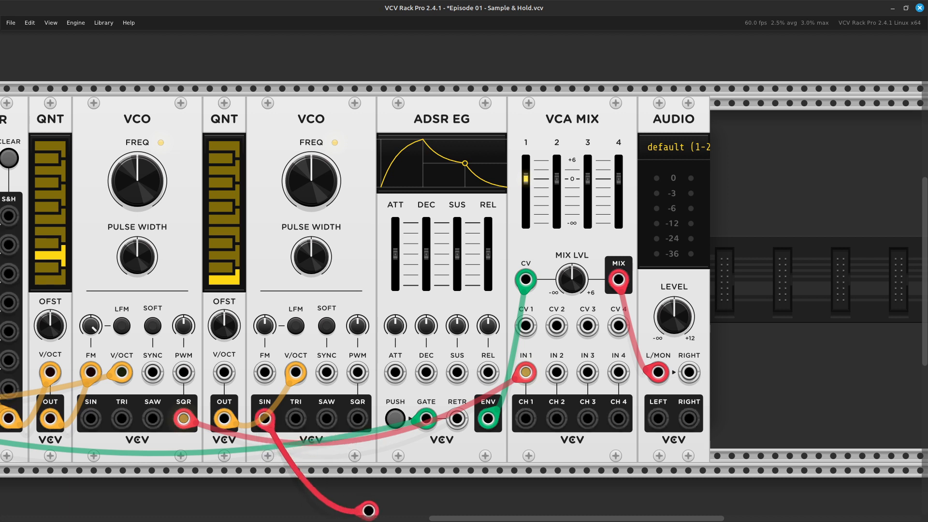
{"action": "scroll", "coordinate": [368, 498], "scroll_direction": "right", "scroll_amount": 4}
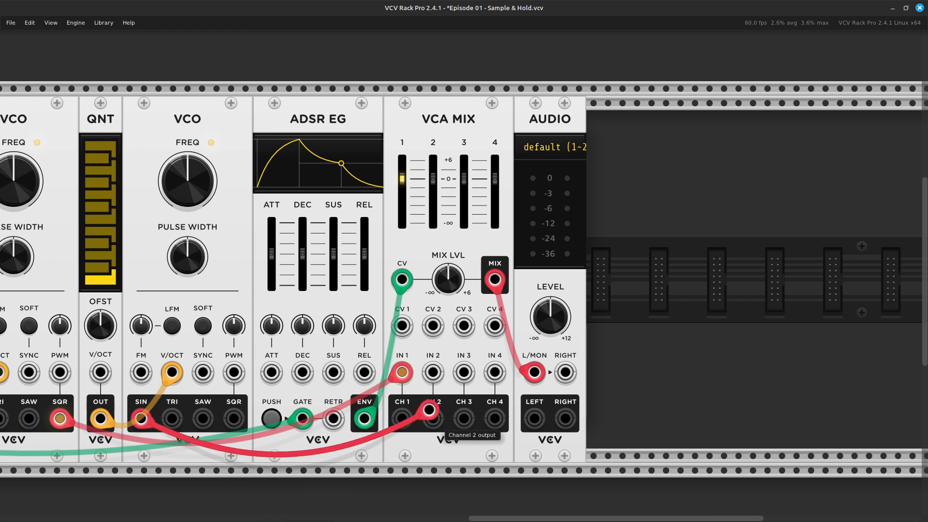
{"action": "left_click", "coordinate": [433, 372]}
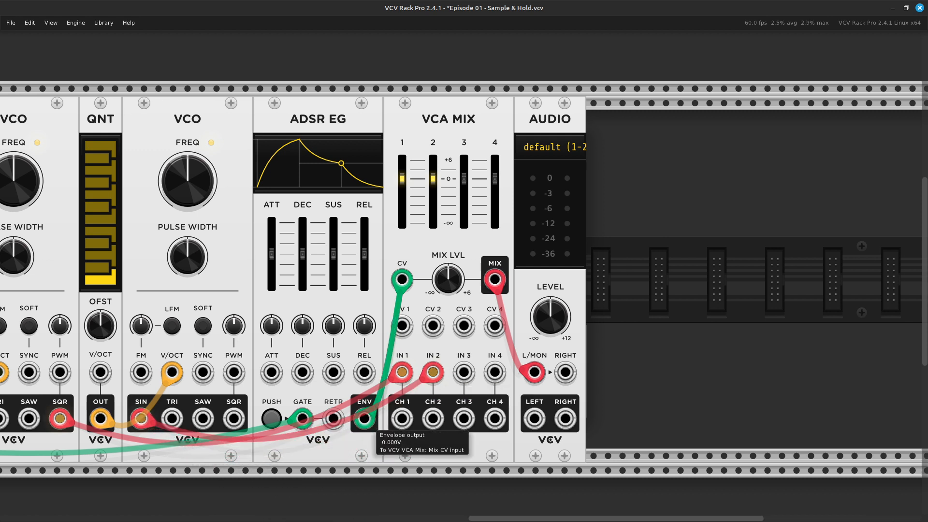
Try routing the second QNT's output into the second VCO's FM input instead of its V/OCT input.
{"action": "scroll", "coordinate": [432, 372], "scroll_direction": "left", "scroll_amount": 10}
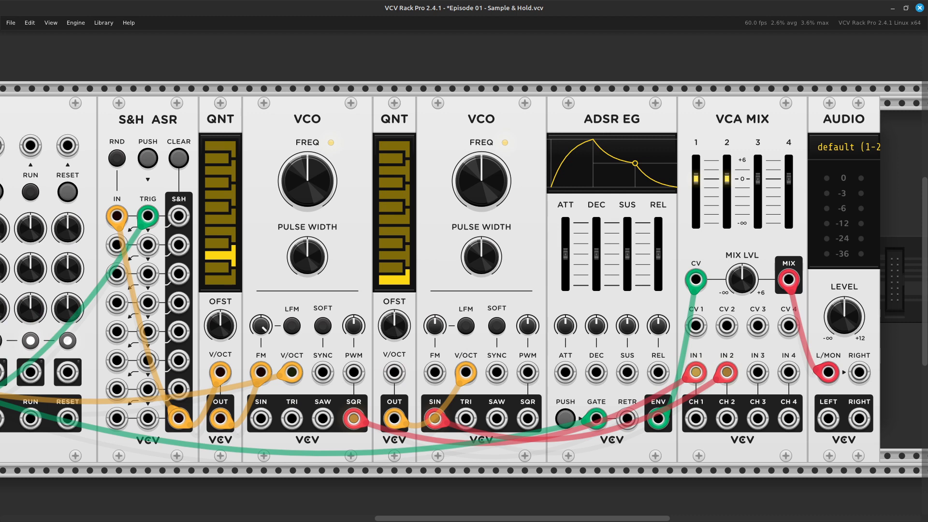
{"action": "right_click", "coordinate": [433, 375]}
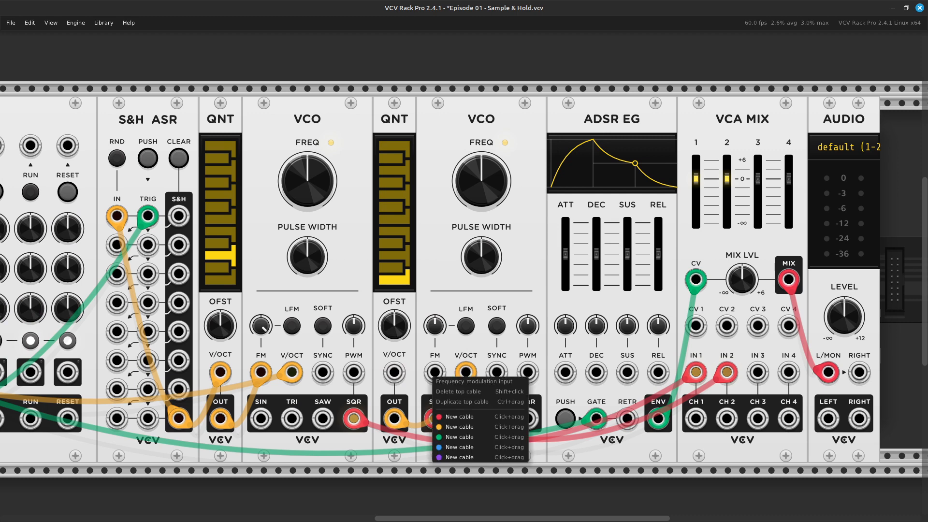
{"action": "left_click_drag", "start_coordinate": [459, 427], "coordinate": [434, 372]}
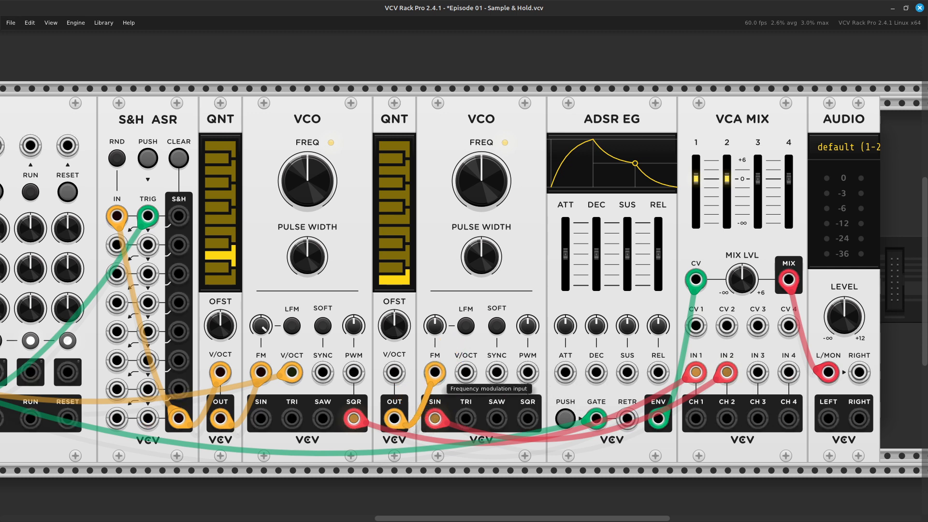
{"action": "left_click_drag", "start_coordinate": [434, 372], "coordinate": [465, 372]}
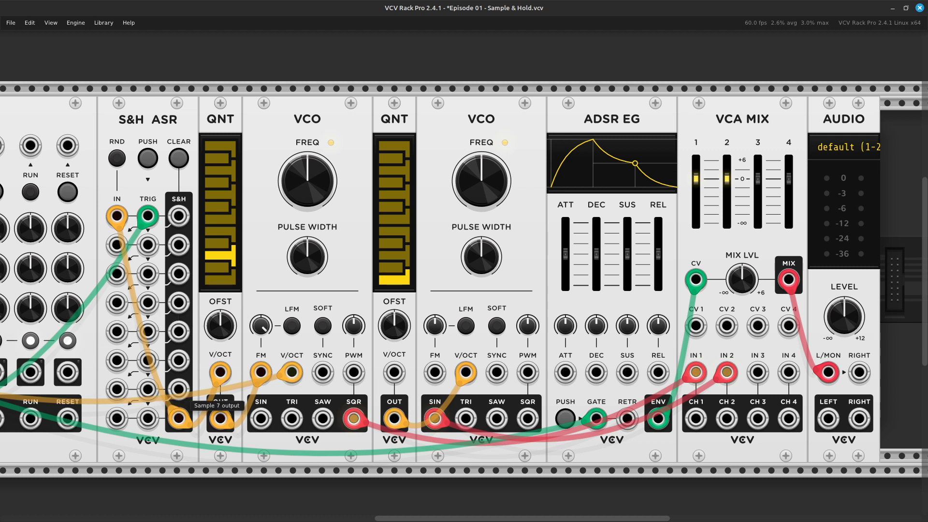
Unplug the first QNT's V/OCT cable and form two S&H ASR loops, from sample 4 output to input 1 and sample 8 output to input 5.
{"action": "scroll", "coordinate": [464, 279], "scroll_direction": "left", "scroll_amount": 5}
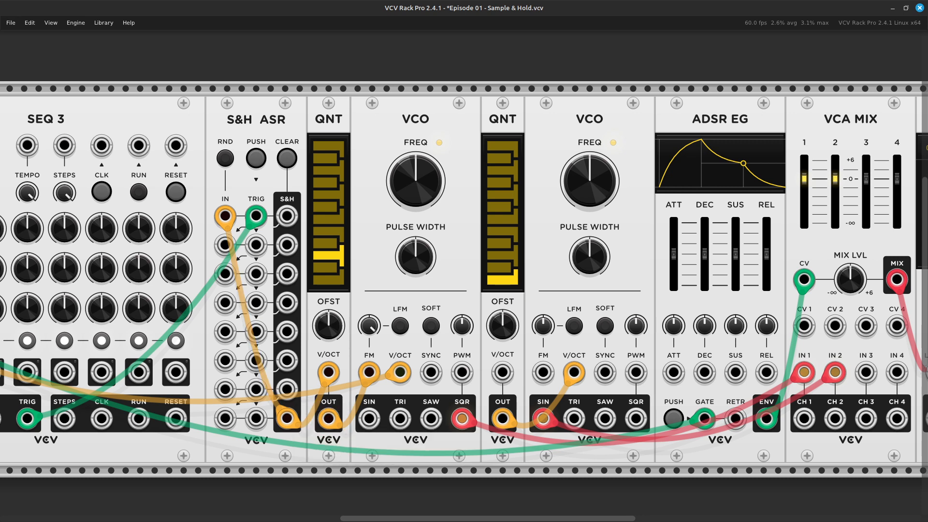
{"action": "left_click_drag", "start_coordinate": [287, 418], "coordinate": [307, 490]}
{"action": "left_click_drag", "start_coordinate": [287, 418], "coordinate": [287, 303]}
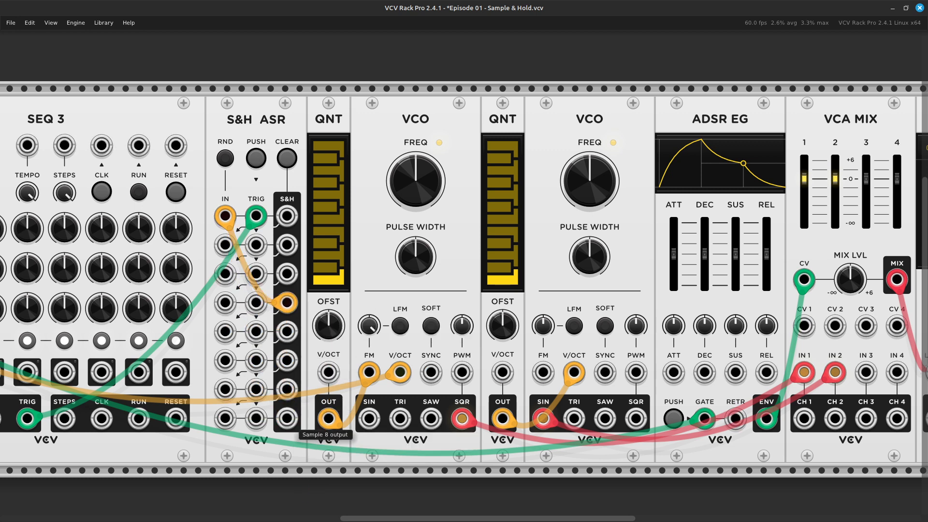
{"action": "right_click", "coordinate": [287, 418]}
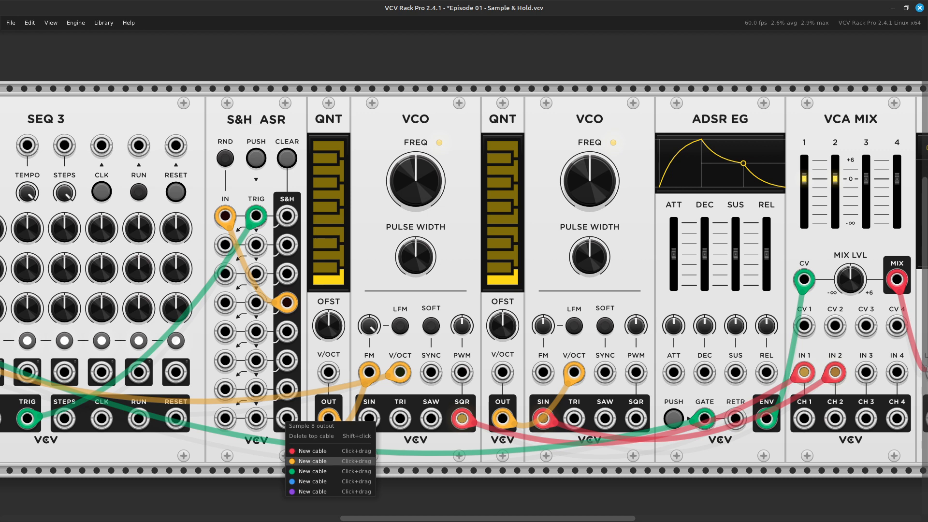
{"action": "left_click_drag", "start_coordinate": [312, 460], "coordinate": [225, 332]}
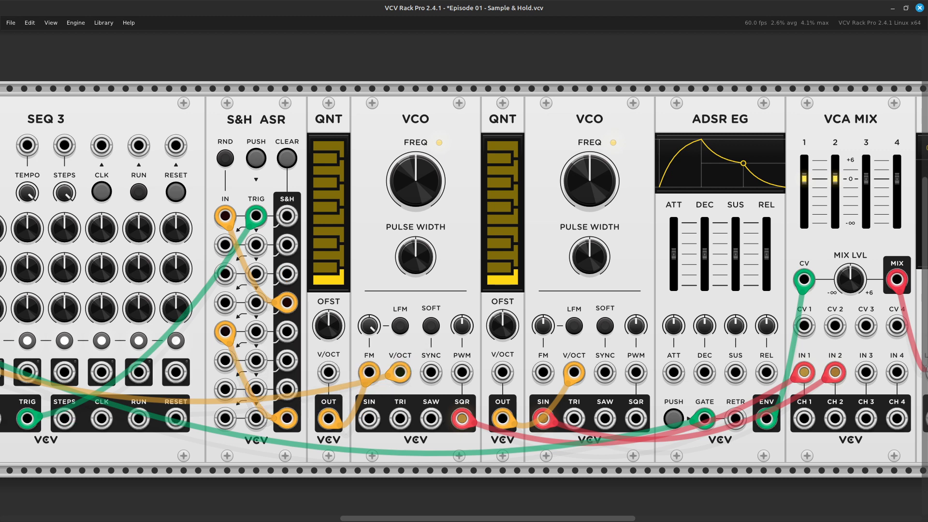
Patch orange cables from the sample 4 output to the first QNT's V/OCT input and from the sample 8 output to the second QNT's V/OCT input.
{"action": "right_click", "coordinate": [325, 376]}
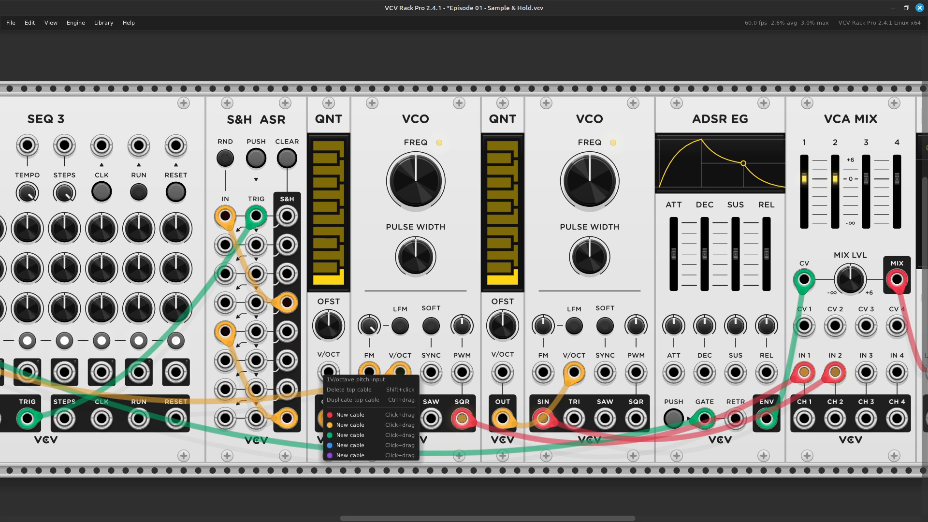
{"action": "left_click_drag", "start_coordinate": [351, 425], "coordinate": [286, 303]}
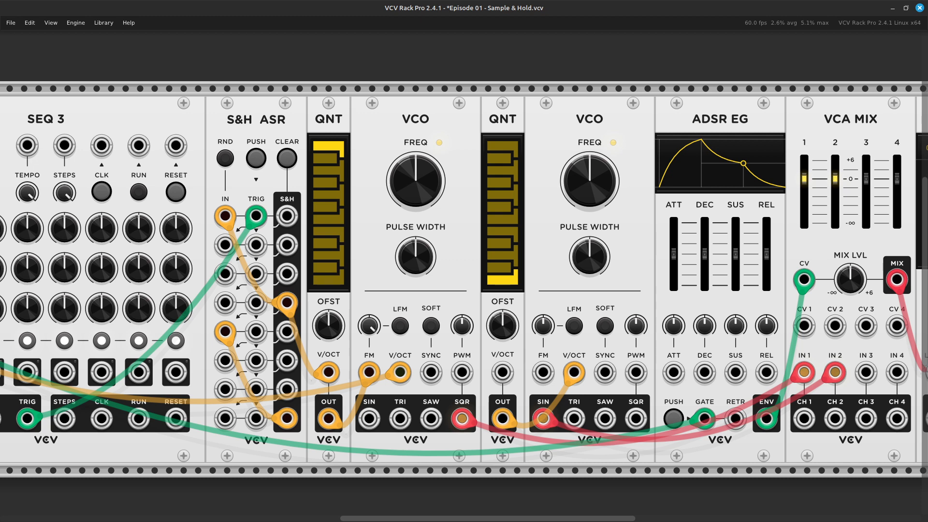
{"action": "scroll", "coordinate": [464, 280], "scroll_direction": "right", "scroll_amount": 5}
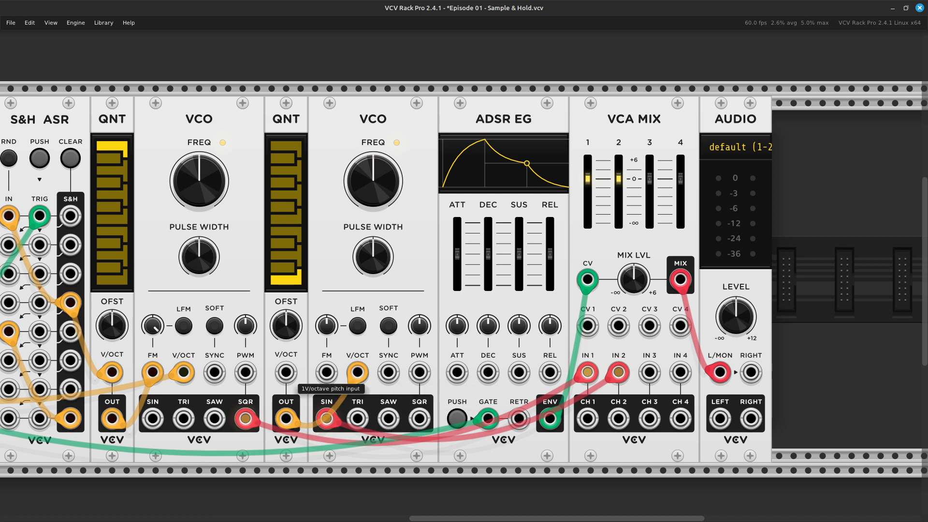
{"action": "right_click", "coordinate": [284, 372]}
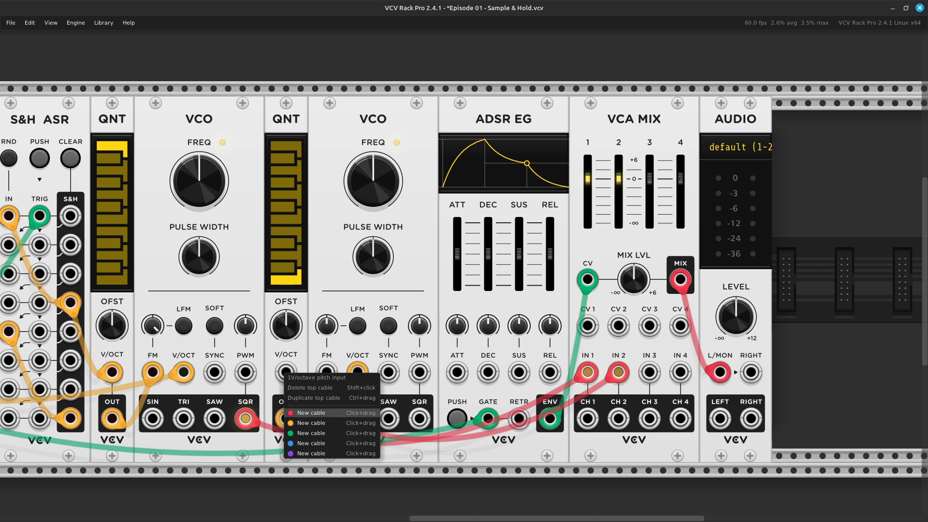
{"action": "left_click_drag", "start_coordinate": [301, 423], "coordinate": [314, 474]}
{"action": "scroll", "coordinate": [231, 479], "scroll_direction": "left", "scroll_amount": 10}
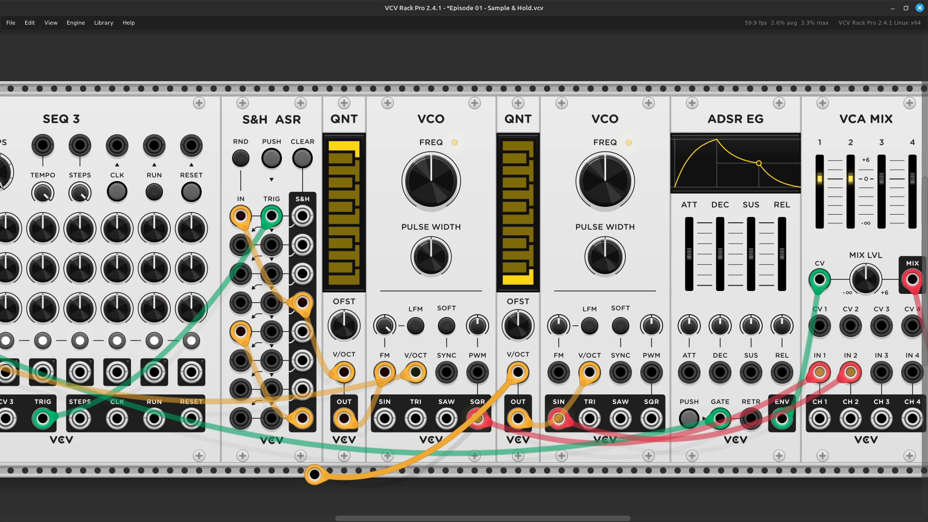
{"action": "left_click_drag", "start_coordinate": [314, 475], "coordinate": [305, 421]}
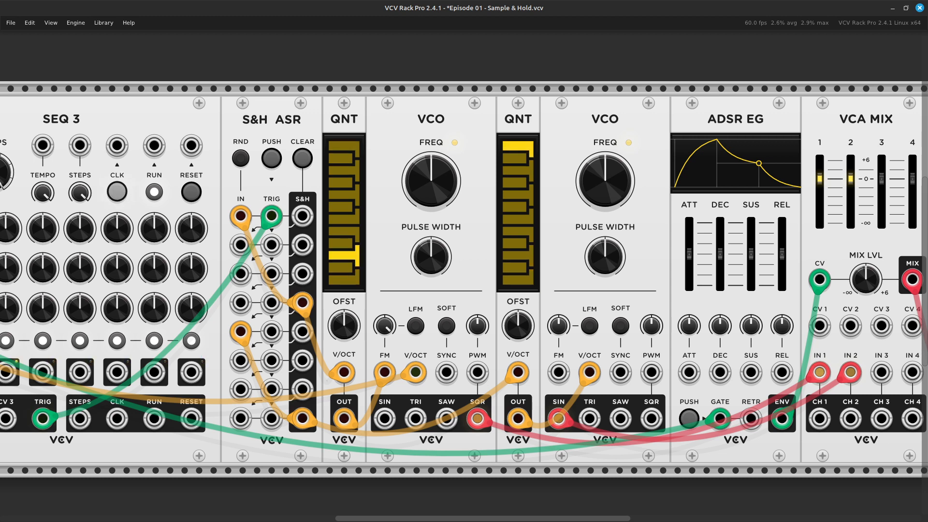
Patch a green cable from the MIDI-CV gate output to the SEQ 3 reset input.
{"action": "scroll", "coordinate": [464, 280], "scroll_direction": "left", "scroll_amount": 12}
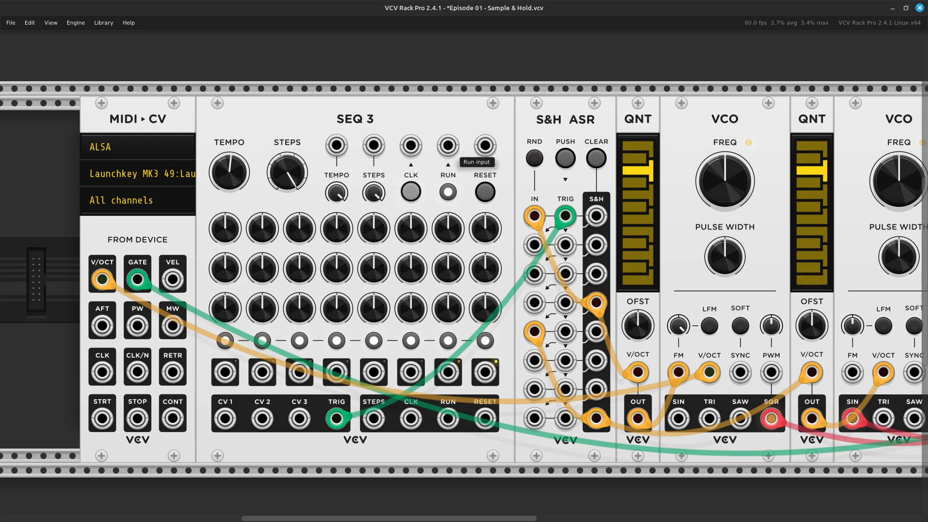
{"action": "right_click", "coordinate": [485, 145]}
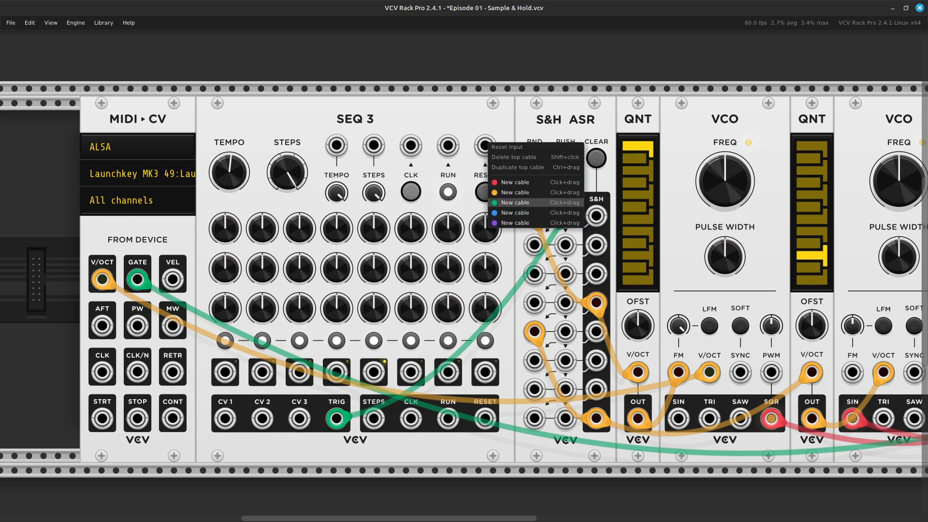
{"action": "left_click", "coordinate": [515, 202]}
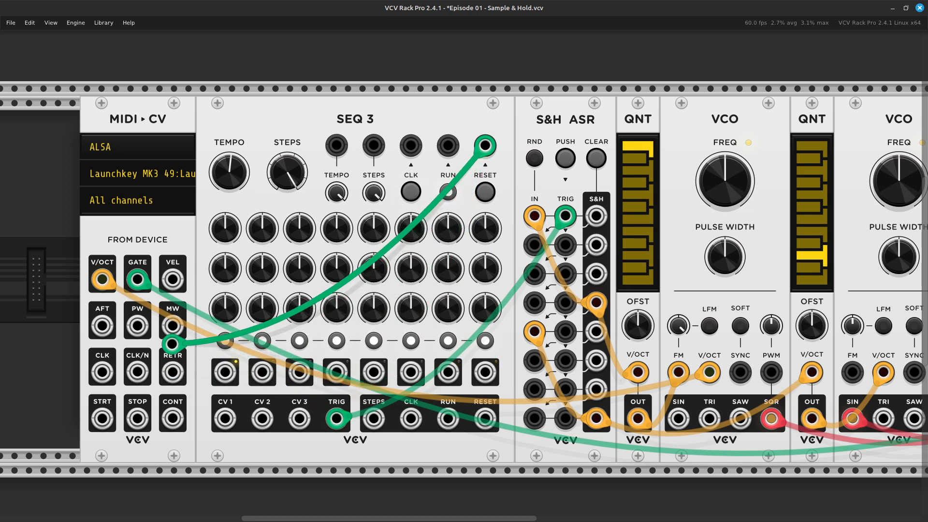
{"action": "left_click", "coordinate": [137, 279]}
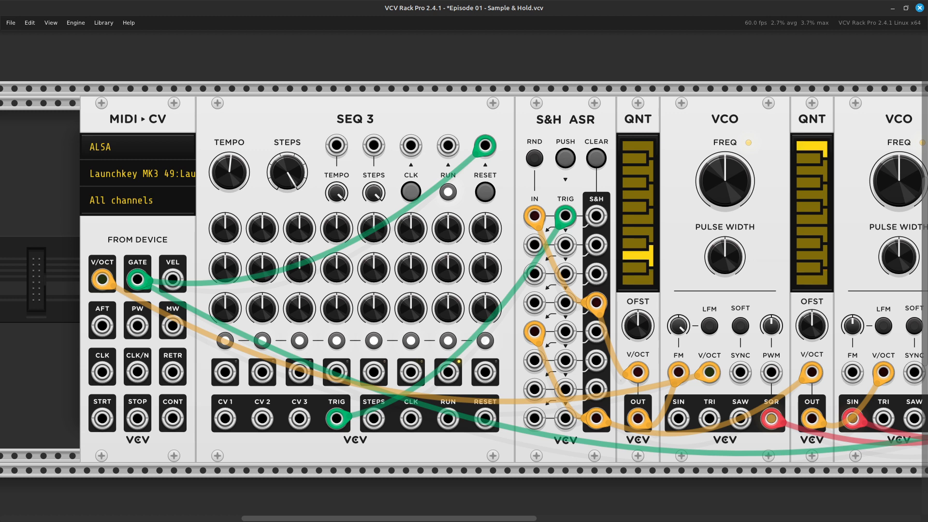
Set the MIDI-CV module's polyphony channels to Monophonic.
{"action": "right_click", "coordinate": [177, 233]}
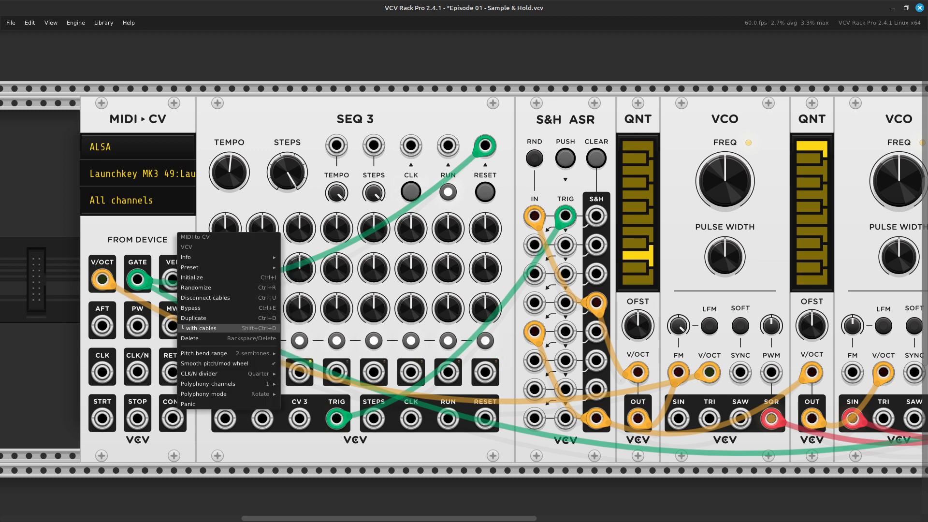
{"action": "mouse_move", "coordinate": [208, 353]}
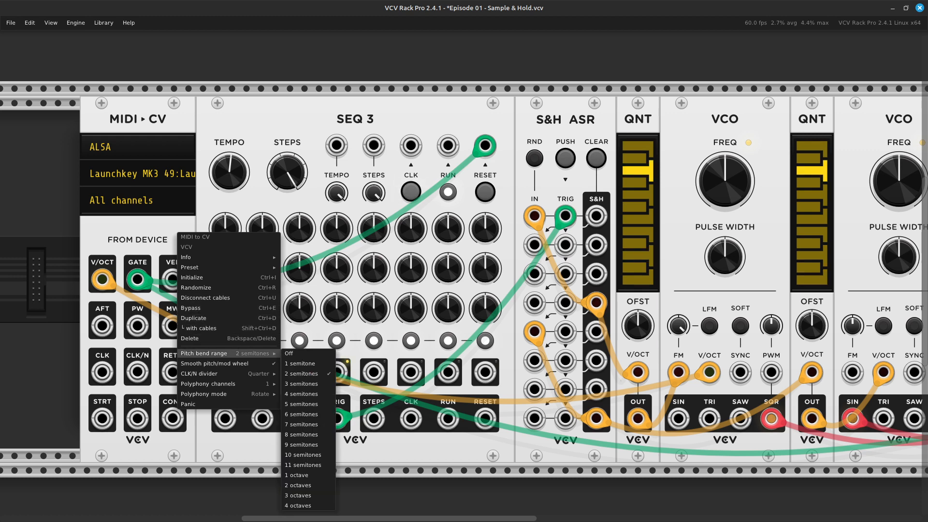
{"action": "mouse_move", "coordinate": [212, 384]}
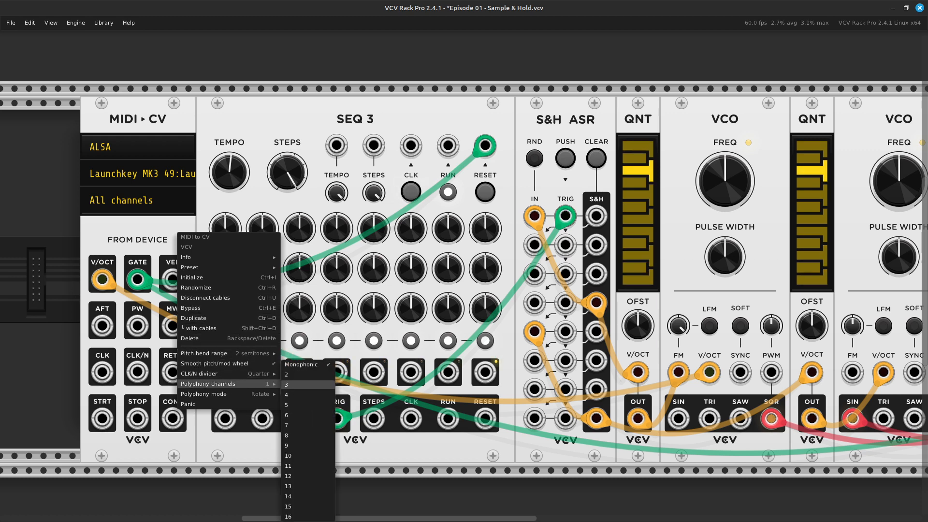
{"action": "left_click", "coordinate": [293, 364]}
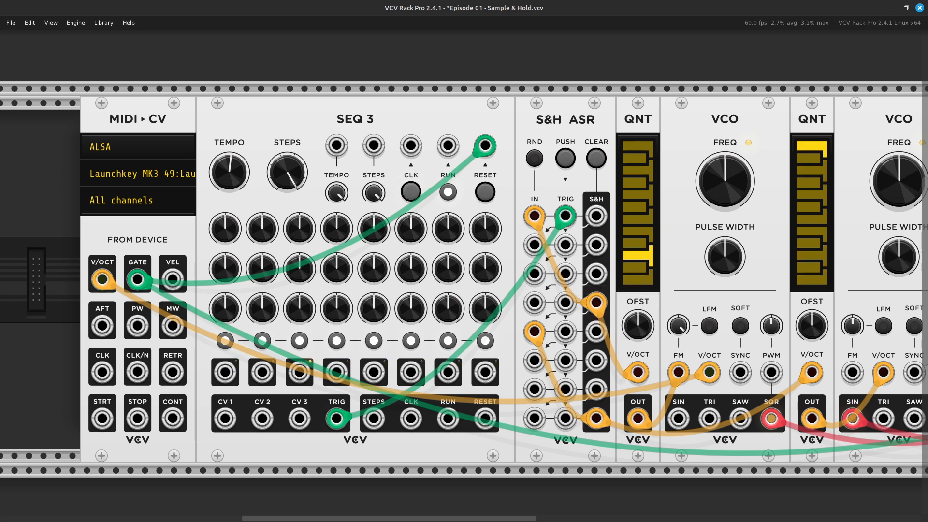
{"action": "scroll", "coordinate": [464, 279], "scroll_direction": "right", "scroll_amount": 5}
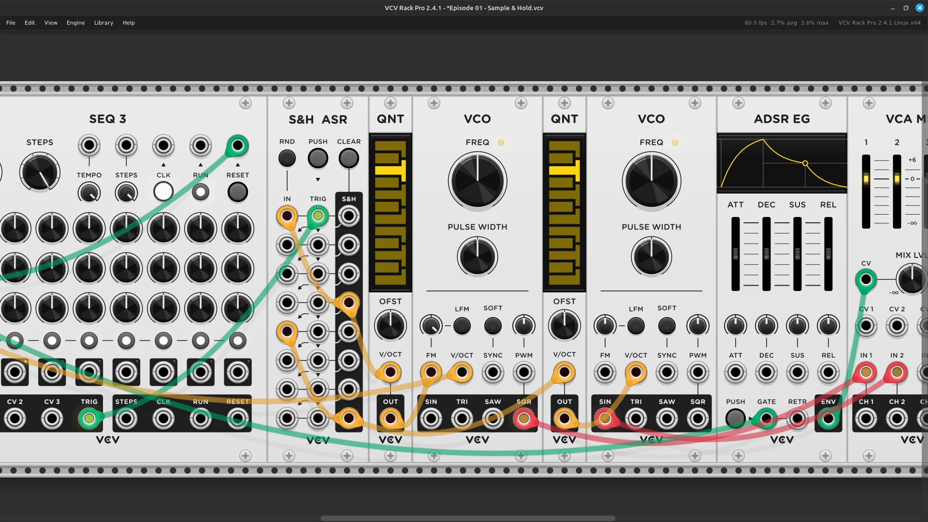
{"action": "key", "text": "ctrl+minus"}
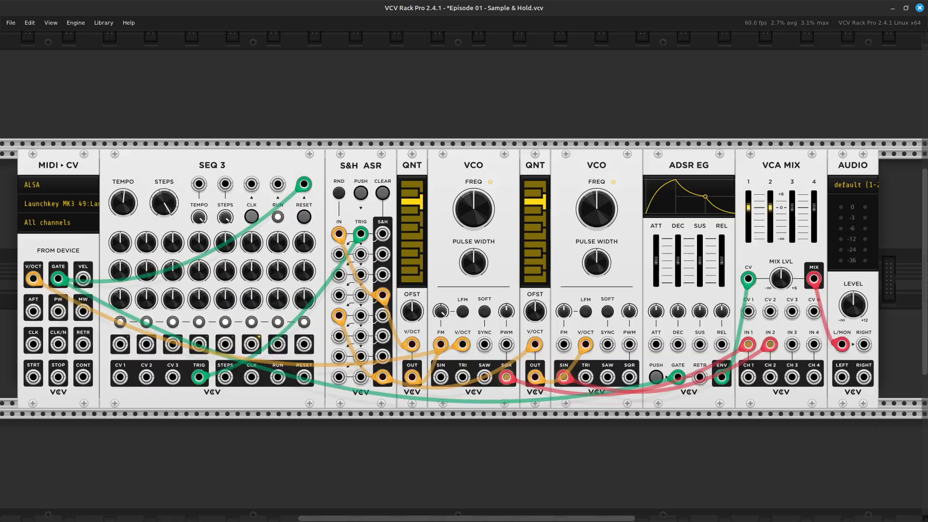
{"action": "key", "text": "ctrl+minus"}
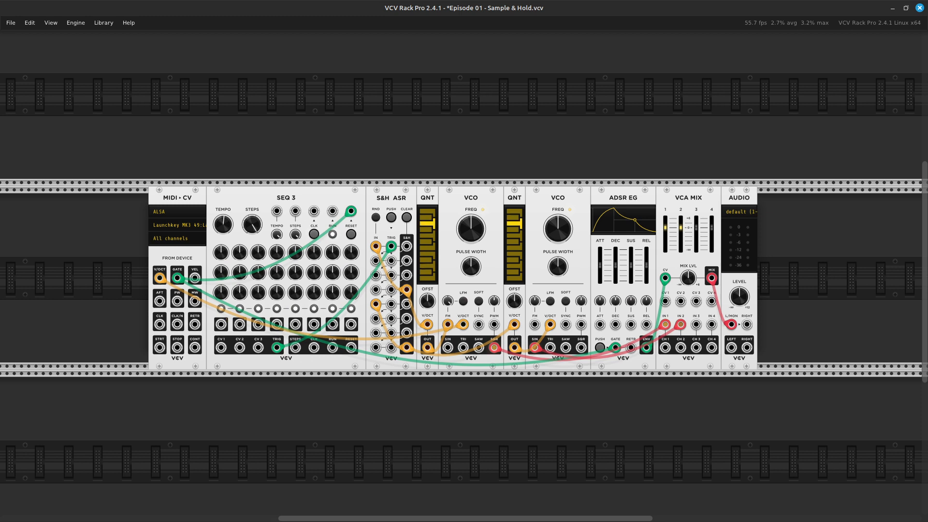